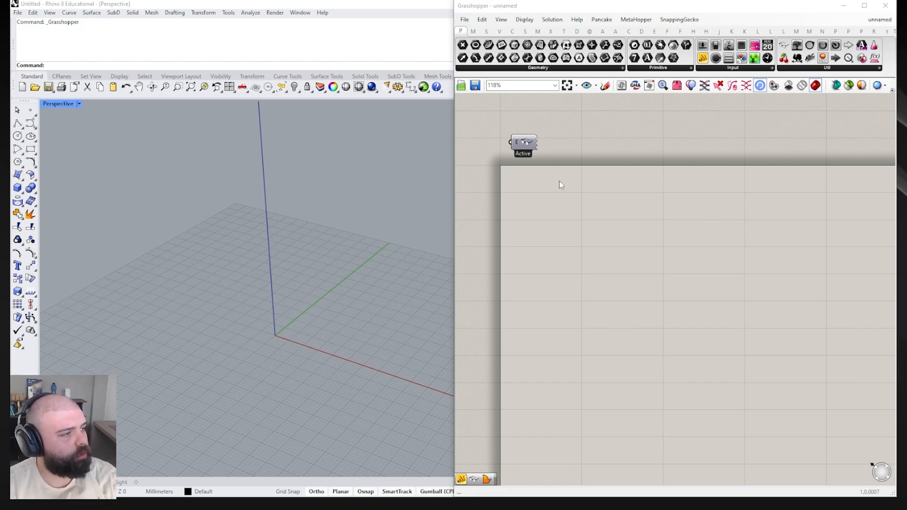
- Maximize the node canvas window and add an empty Panel just below the Bifocals component
left_click(870, 6)
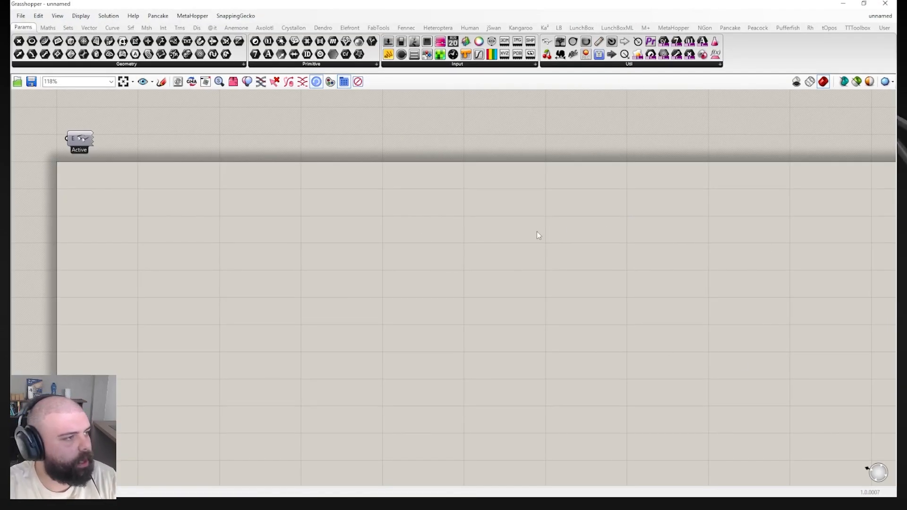
scroll(536, 234, "down", 2)
scroll(282, 189, "up", 3)
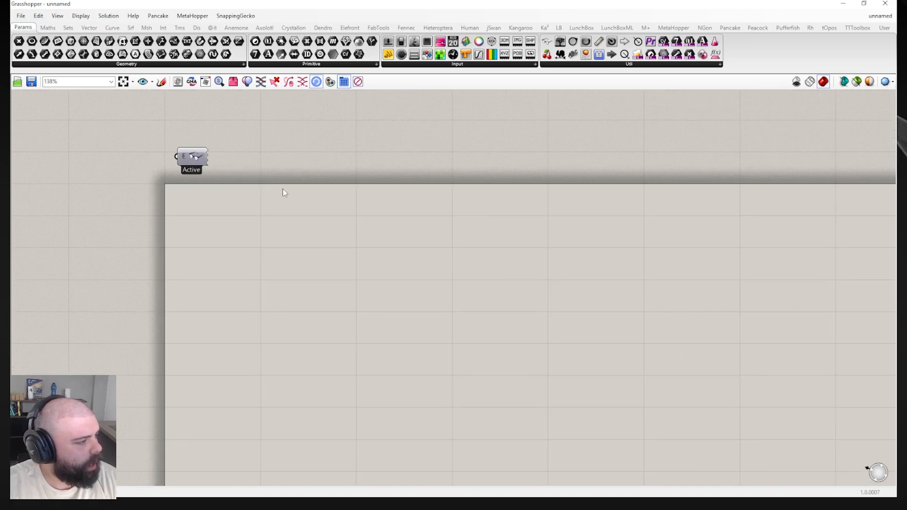
double_click(296, 227)
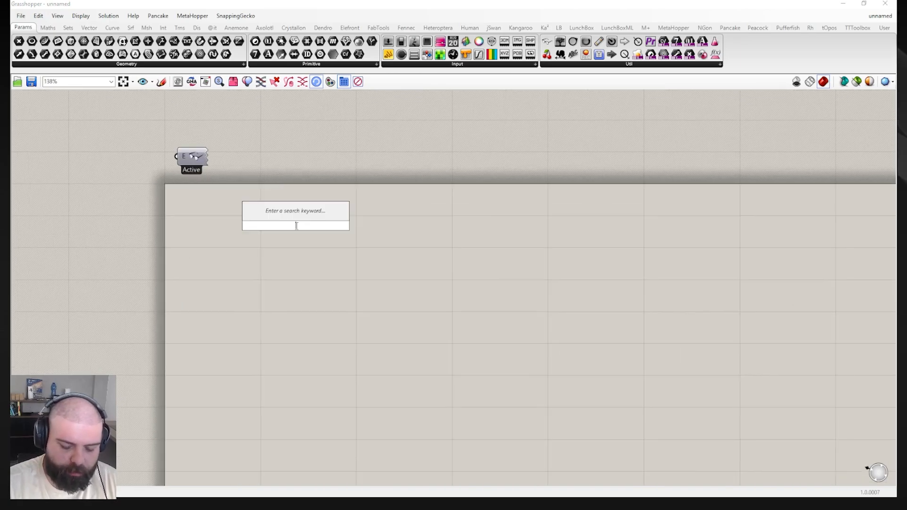
type("//")
key("Return")
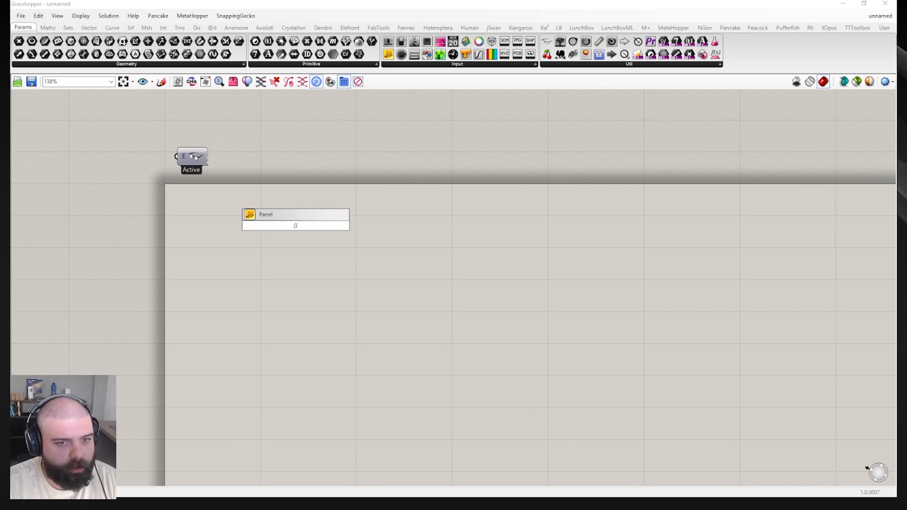
key("Return")
- Enter 1.3789 as the panel's content and shift the panel slightly away from the Bifocals component
double_click(296, 226)
type("1.")
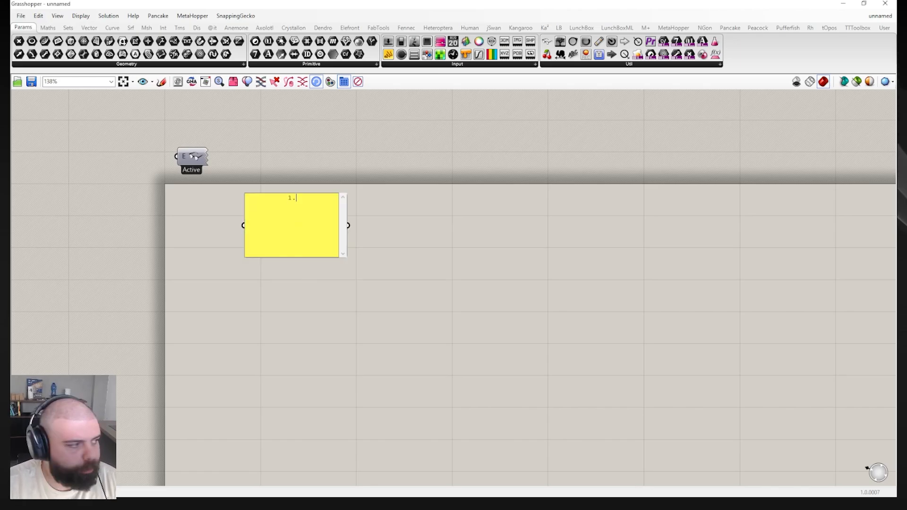
type("3789")
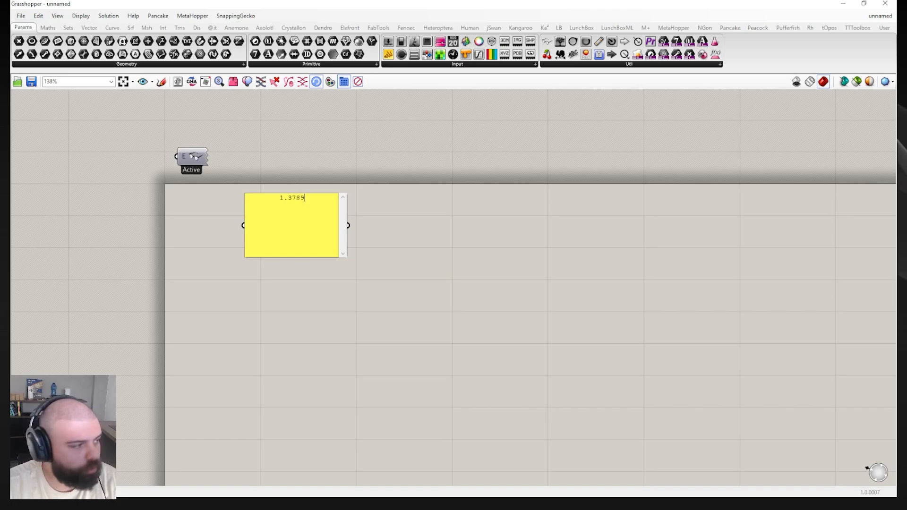
left_click(391, 225)
left_click(263, 200)
scroll(302, 210, "up", 3)
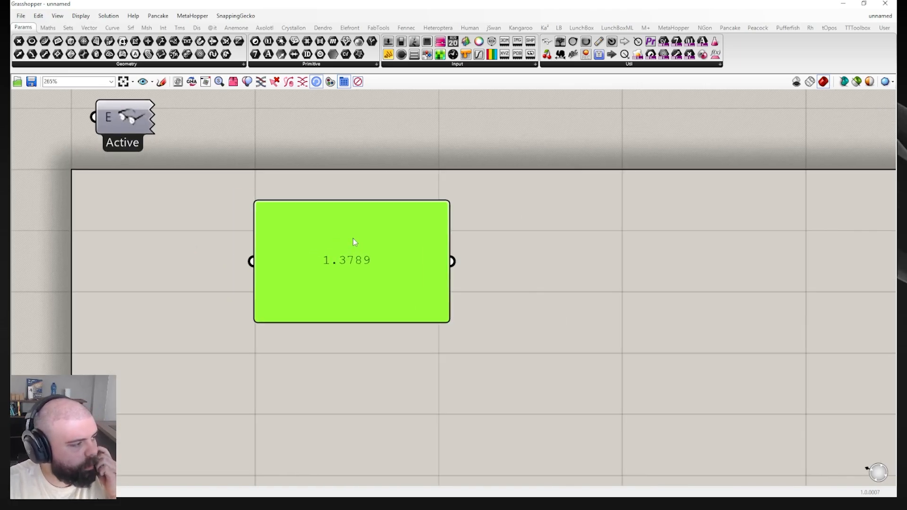
left_click(494, 260)
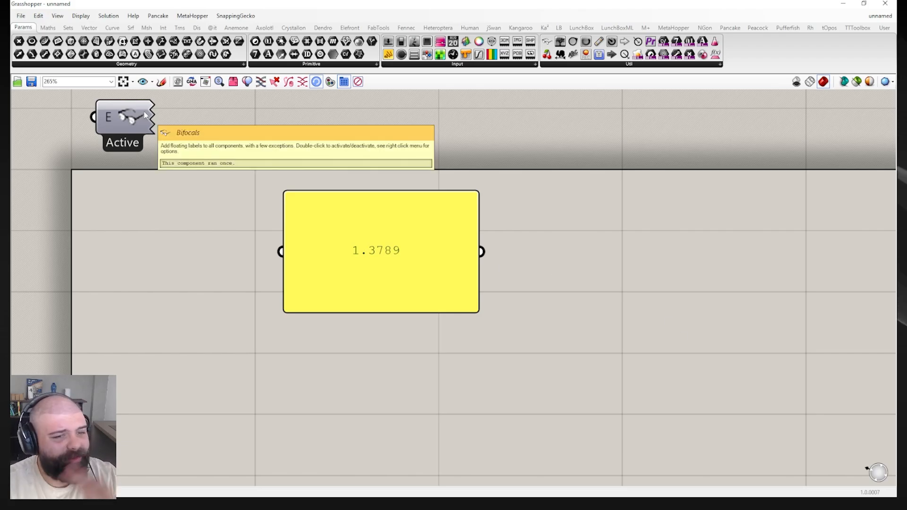
- Add a Round component from the Maths utilities beside the 1.3789 panel
left_click(49, 29)
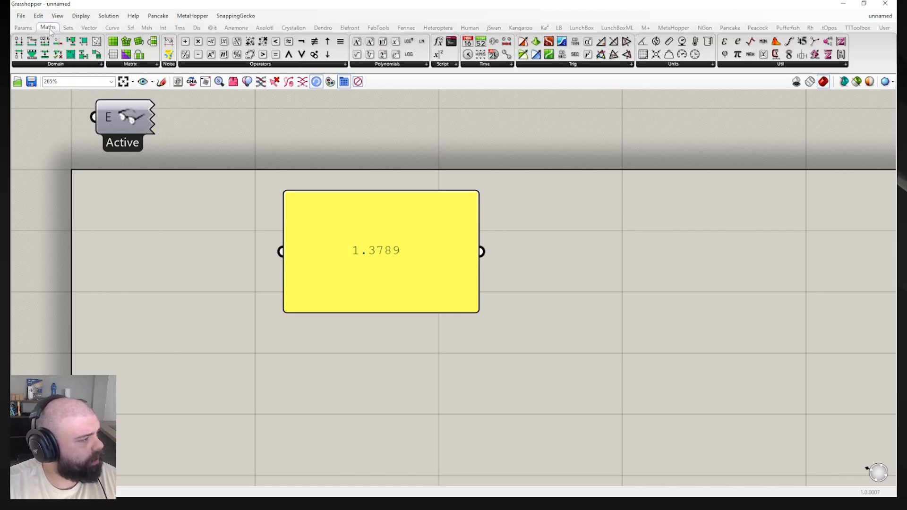
left_click(274, 67)
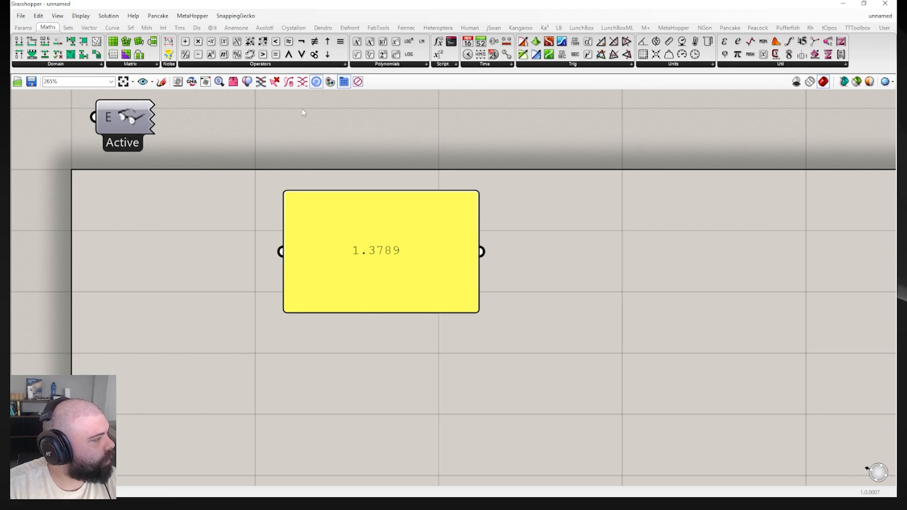
double_click(617, 206)
type("ROUND")
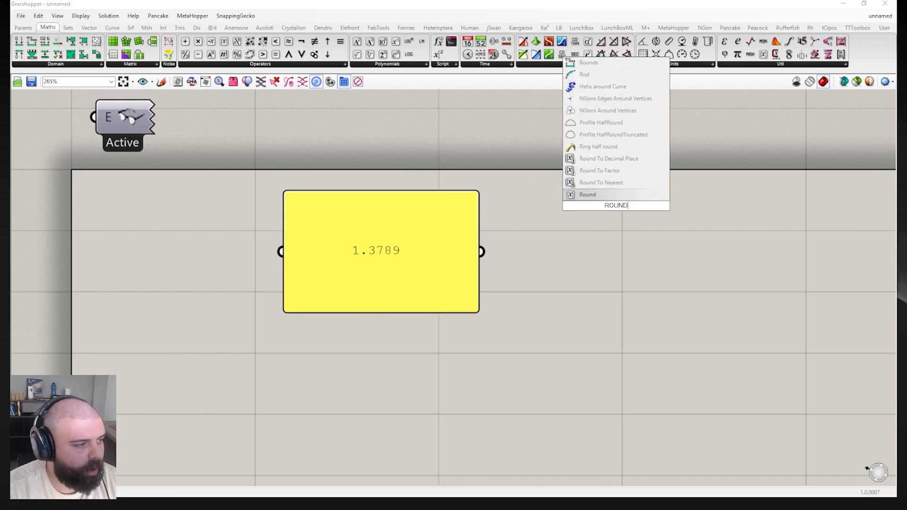
key("Return")
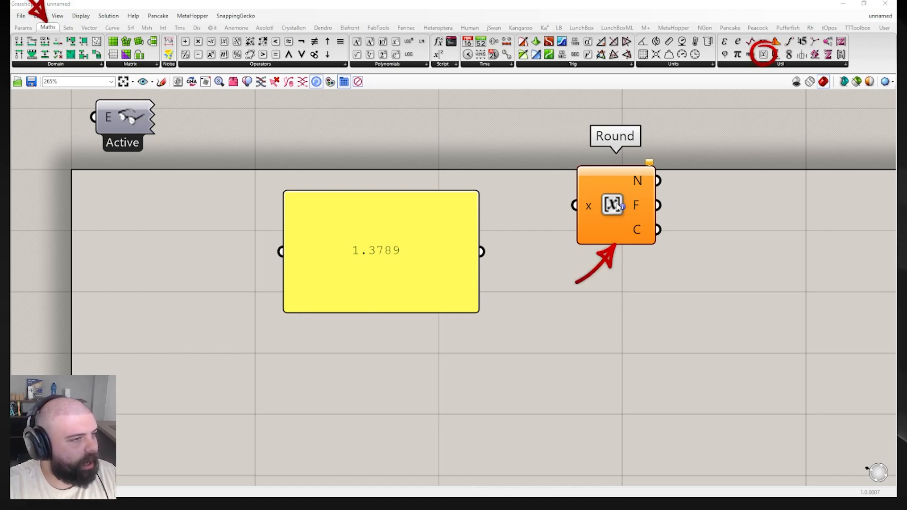
left_click_drag(619, 207, 609, 234)
left_click(769, 64)
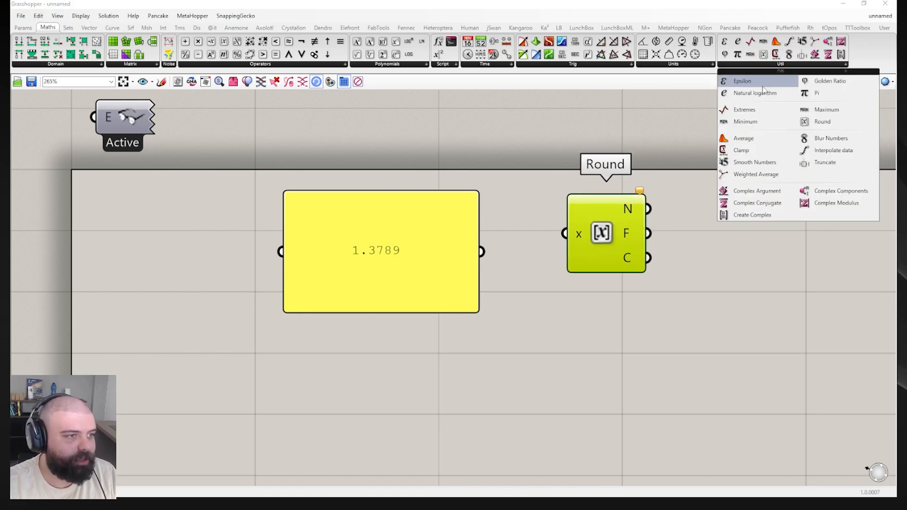
left_click(685, 189)
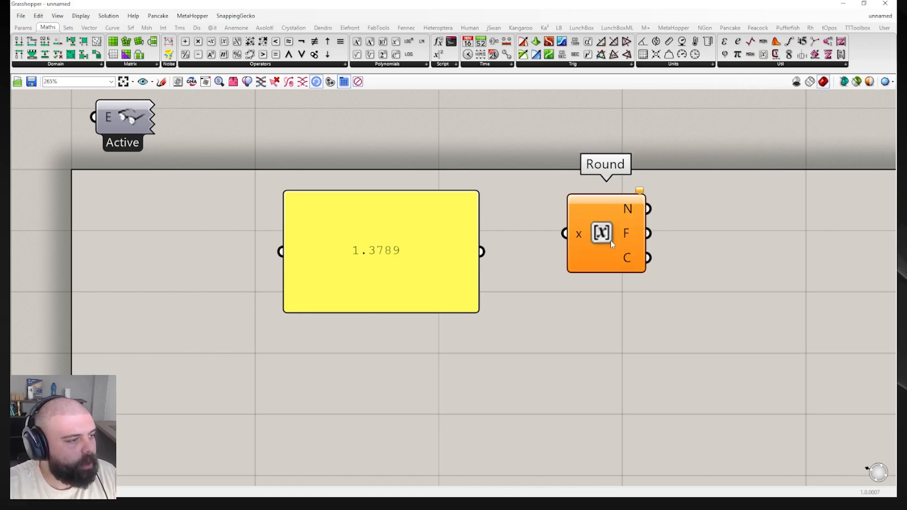
- Connect the 1.3789 panel to the x input of the Round component and align the two
left_click_drag(610, 240, 594, 262)
left_click_drag(515, 152, 721, 364)
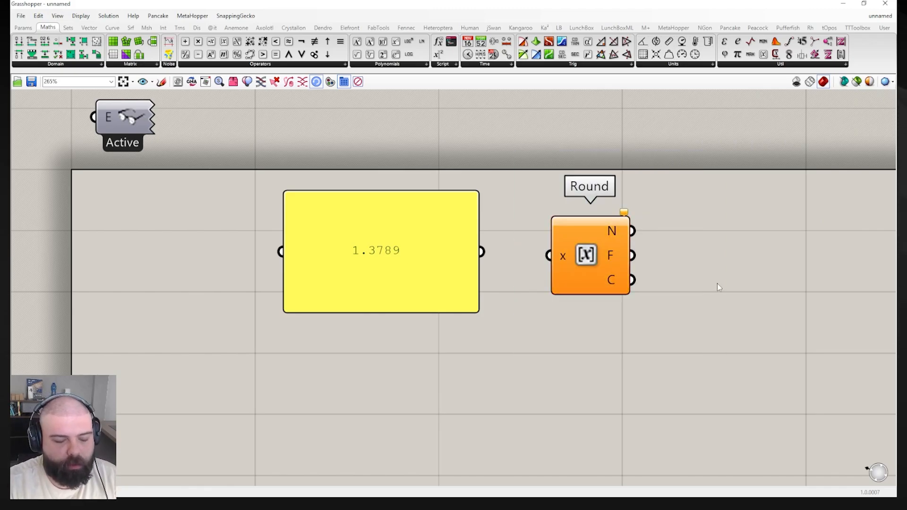
left_click_drag(446, 262, 571, 255)
left_click(779, 233)
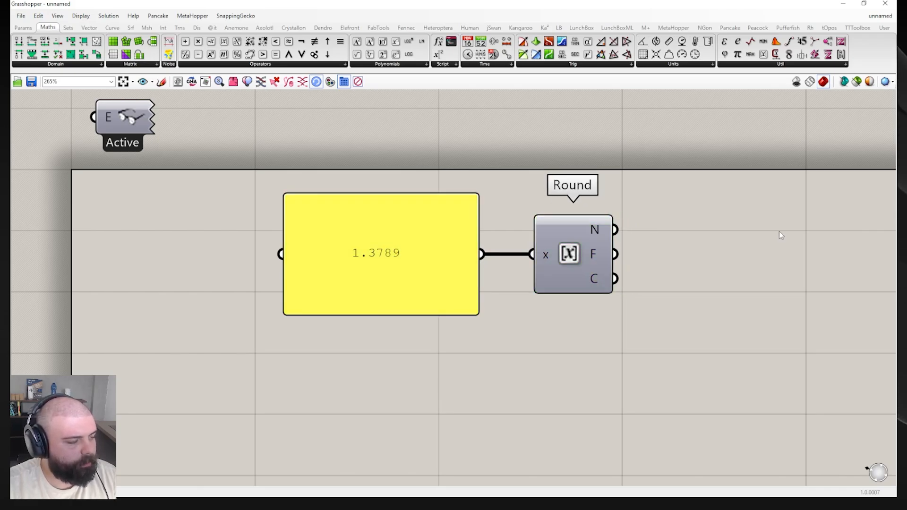
- Add a second panel beside the Round component and connect it to the Nearest (N) output
scroll(670, 253, "down", 3)
scroll(447, 228, "up", 2)
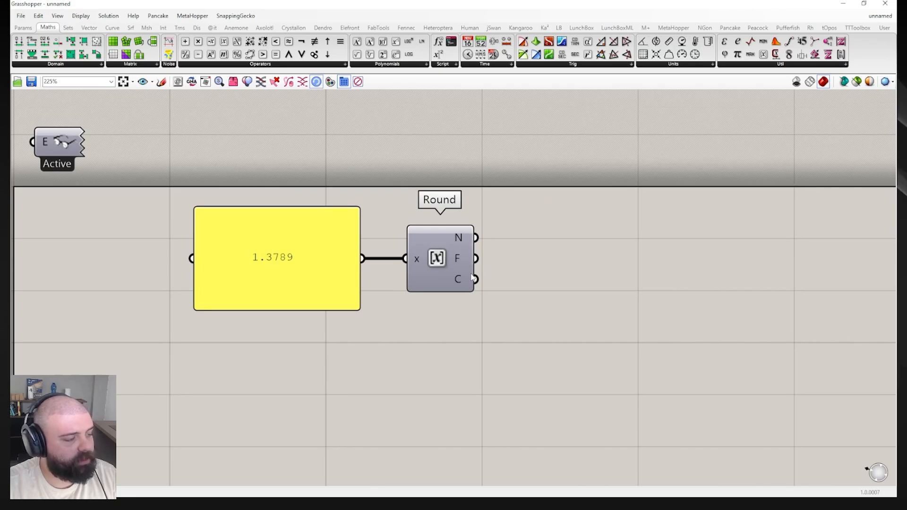
left_click(23, 27)
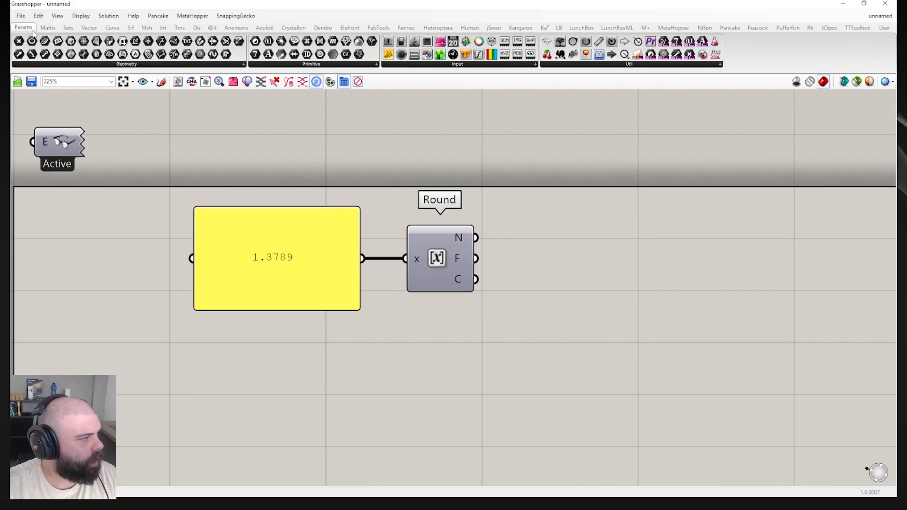
left_click_drag(605, 215, 636, 204)
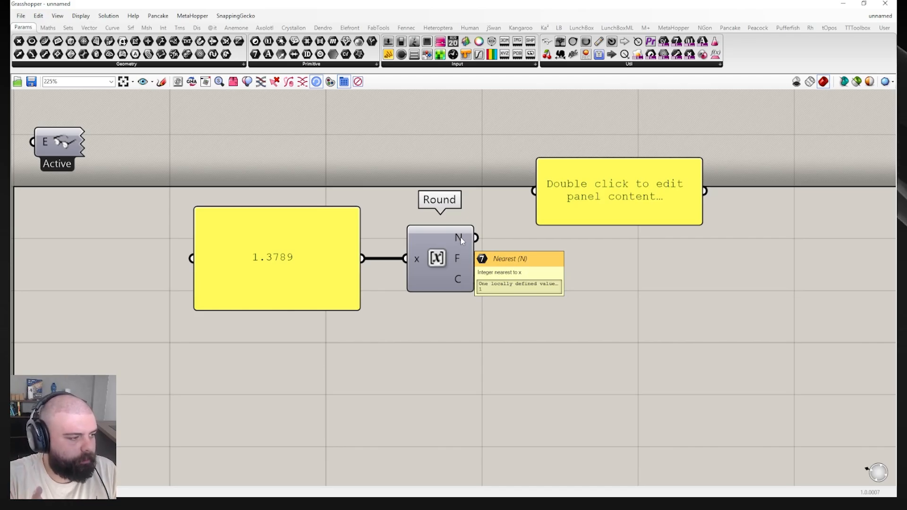
left_click_drag(462, 241, 616, 212)
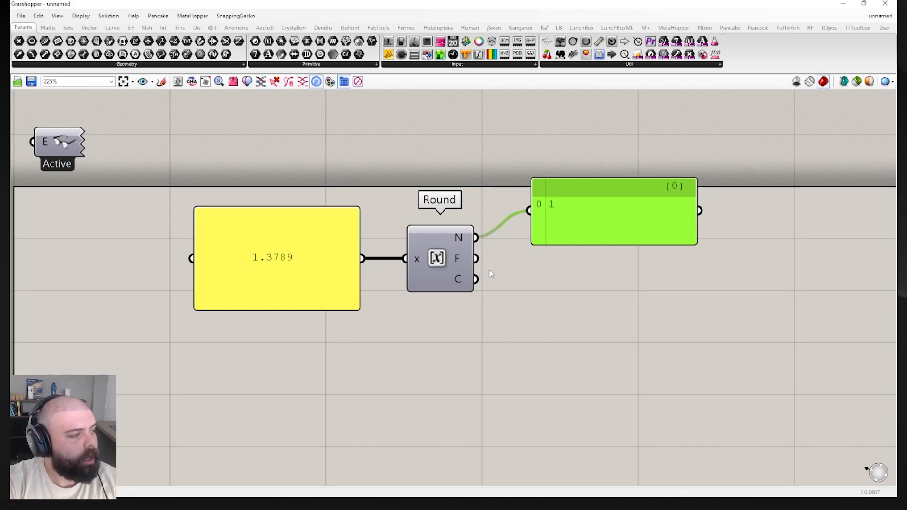
- Move the Nearest result panel up, duplicate it below and connect the copy to Round's Floor (F) output
left_click_drag(562, 222, 603, 194)
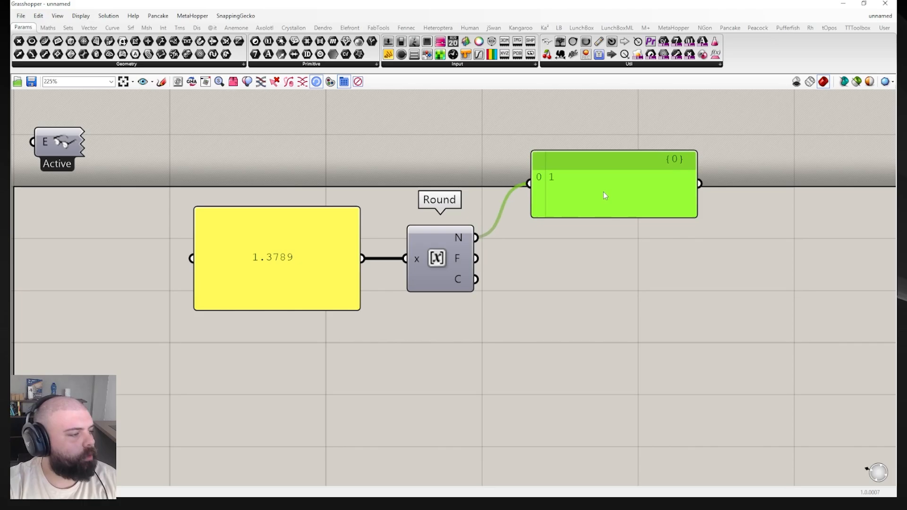
left_click_drag(670, 210, 622, 210)
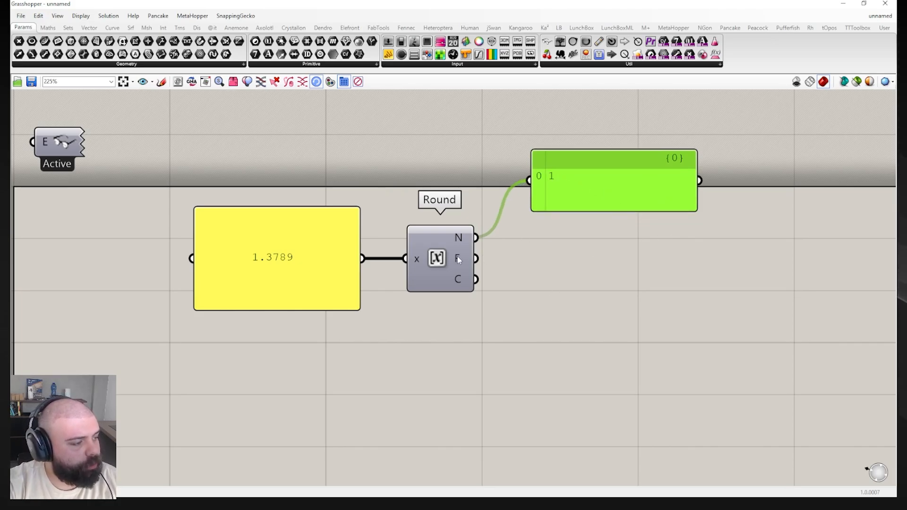
left_click_drag(631, 199, 608, 245)
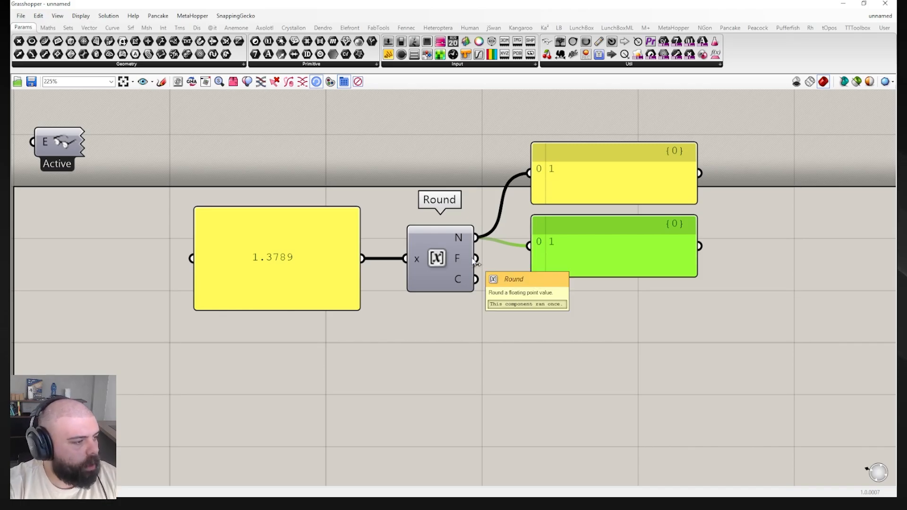
left_click_drag(476, 259, 532, 257)
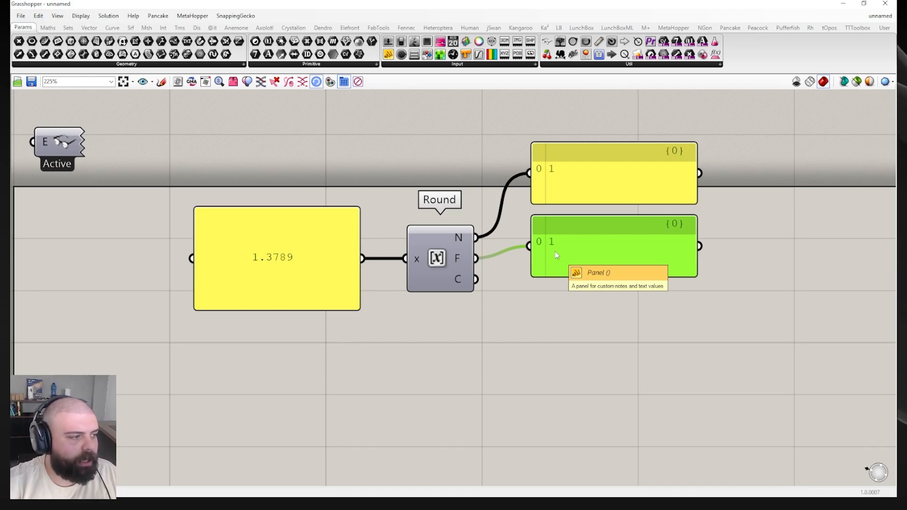
- Set the input panel's value to 1.56 to test the Nearest and Floor outputs
double_click(296, 272)
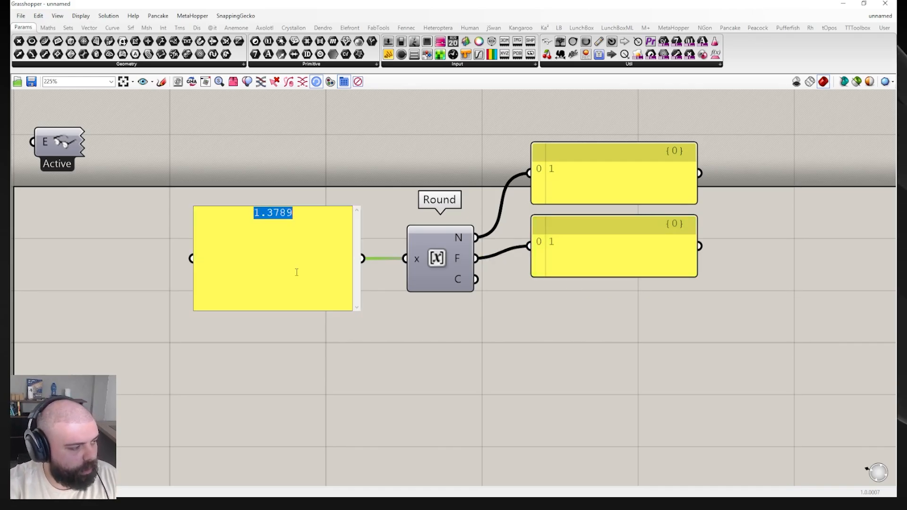
type("1.56")
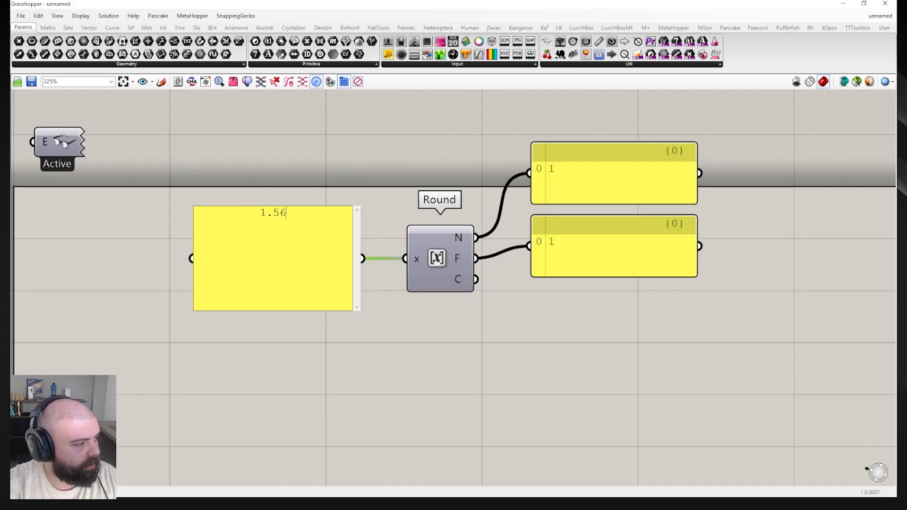
left_click(374, 206)
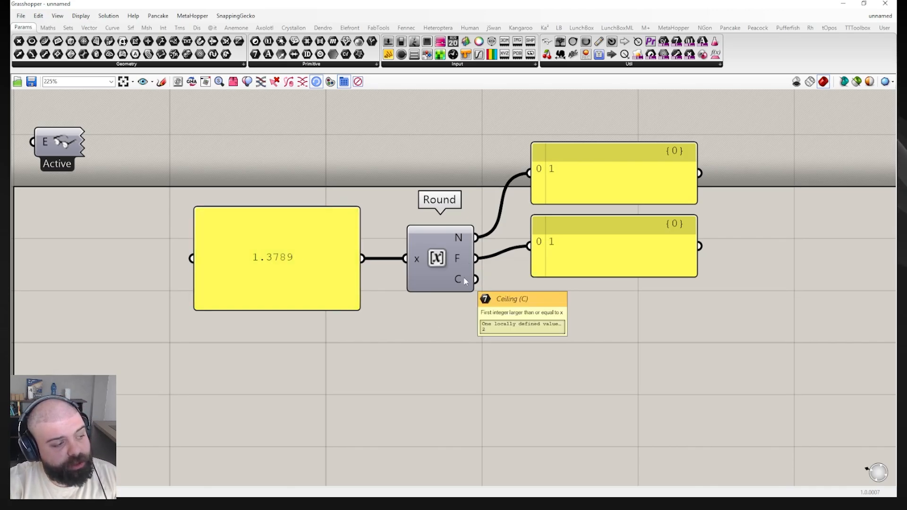
- Duplicate the Floor result panel below it and connect the copy to Round's Ceiling (C) output
left_click(593, 255)
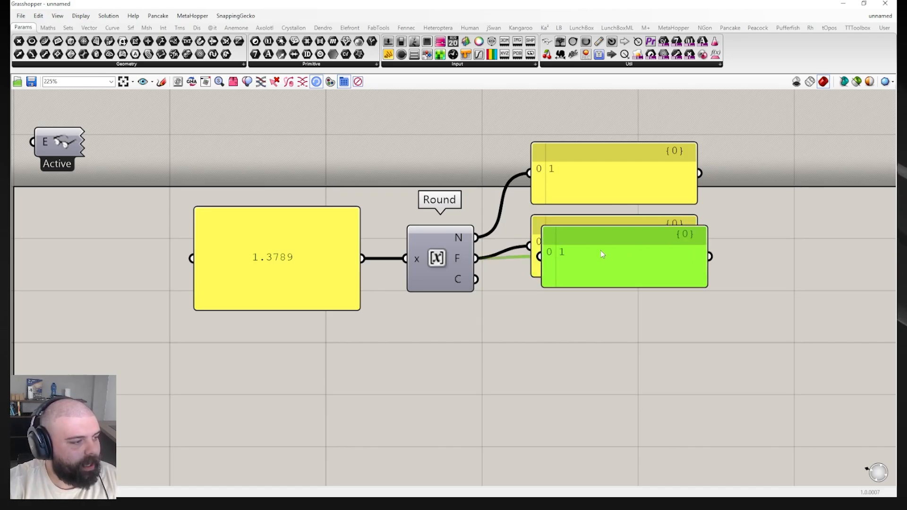
left_click_drag(591, 240, 594, 310, "alt")
left_click_drag(476, 279, 525, 315)
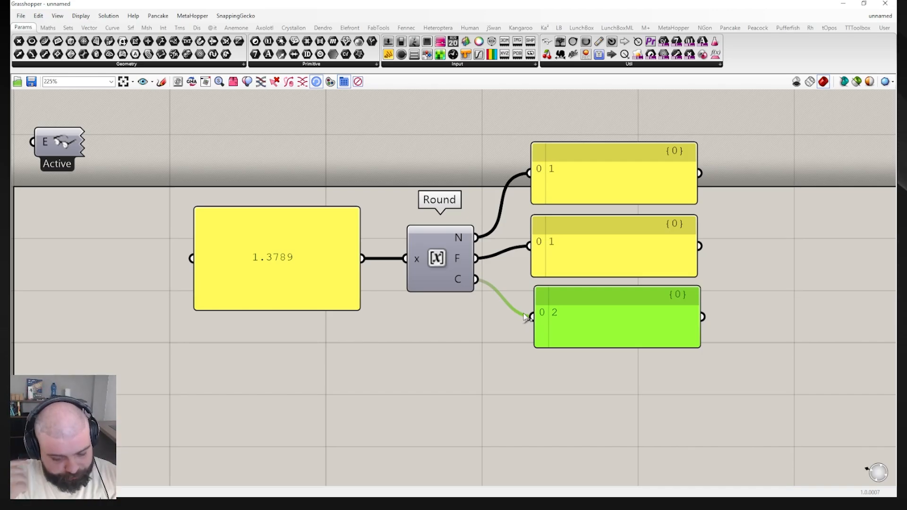
left_click_drag(526, 116, 782, 355)
left_click(782, 356)
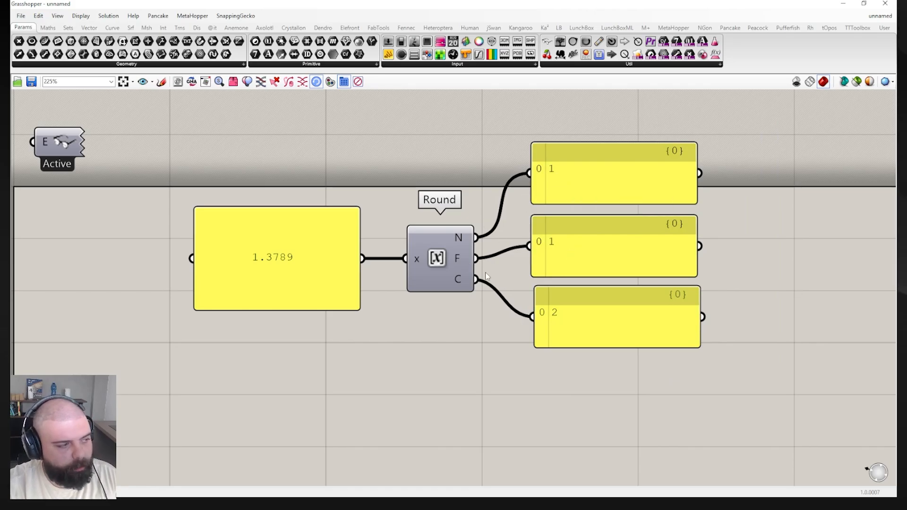
- Set the input panel's value to 1.1 to test the three rounding outputs
double_click(277, 249)
left_click(329, 220)
left_click(596, 368)
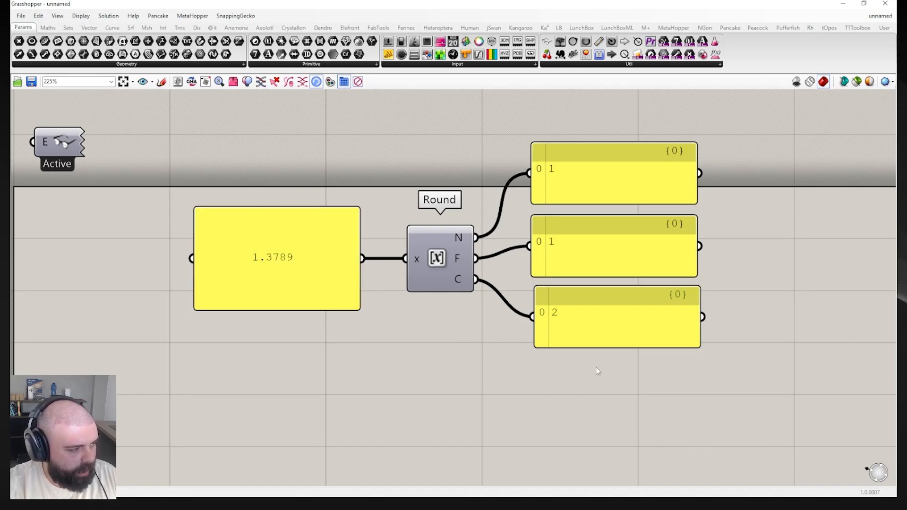
double_click(323, 263)
left_click_drag(296, 214, 267, 215)
type("1.1")
left_click(315, 136)
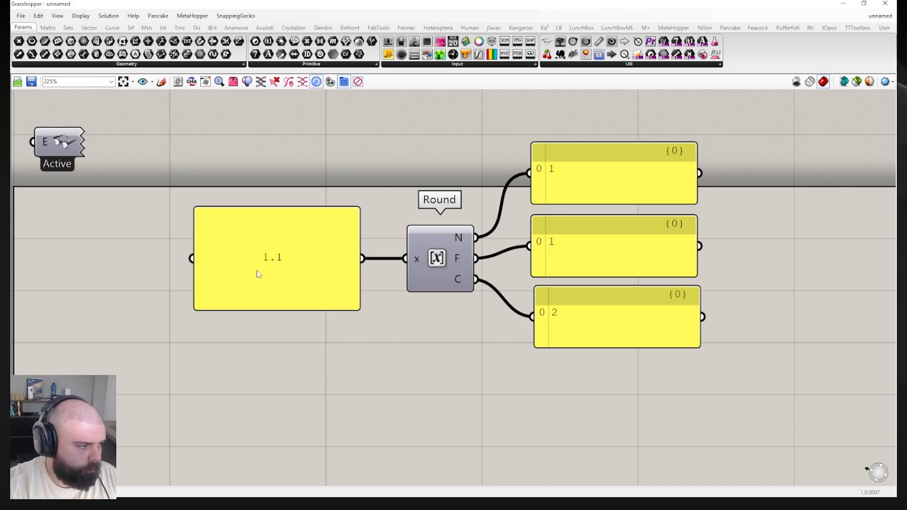
mouse_move(459, 260)
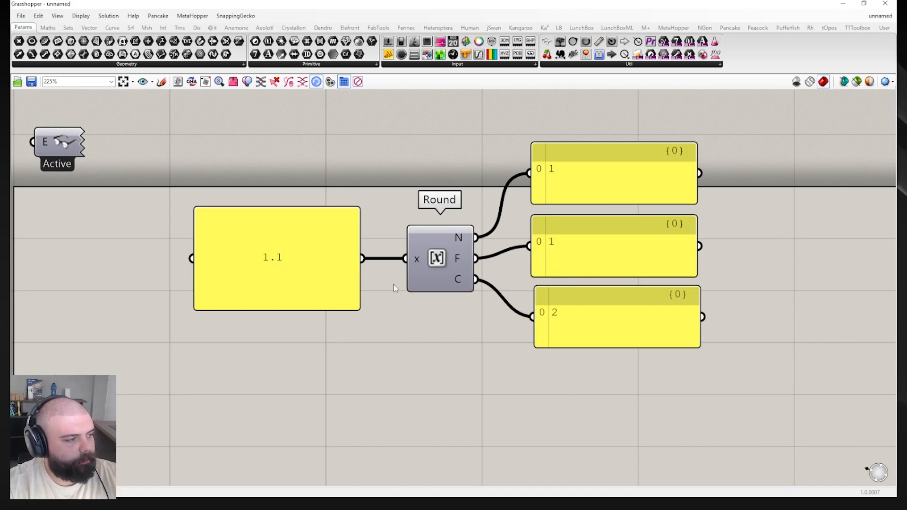
scroll(393, 287, "down", 2)
left_click_drag(432, 268, 429, 268)
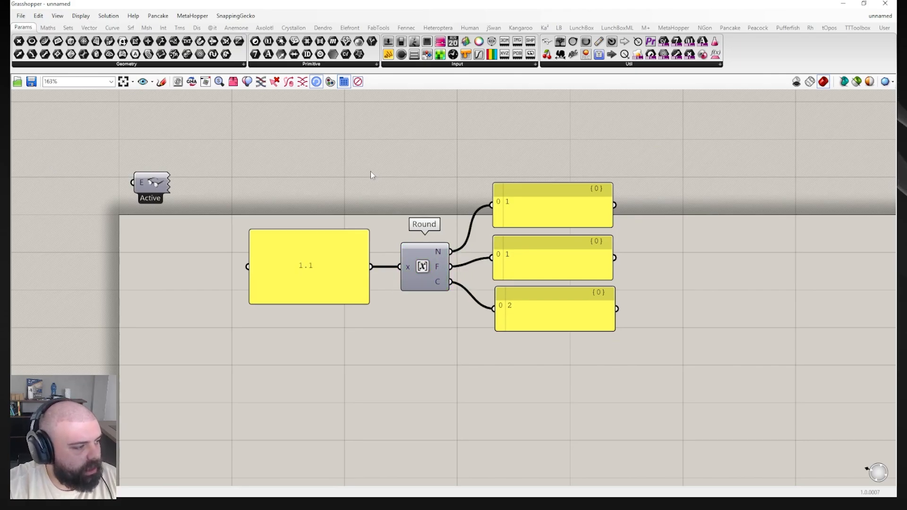
left_click_drag(370, 171, 456, 288)
left_click(451, 334)
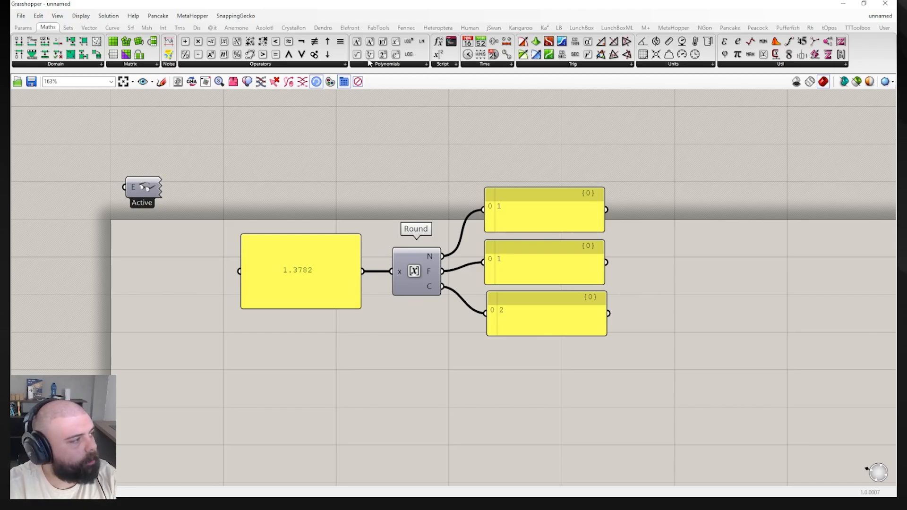
- Add an Expression component from the maths script components and place it below the three Round result panels
left_click(447, 65)
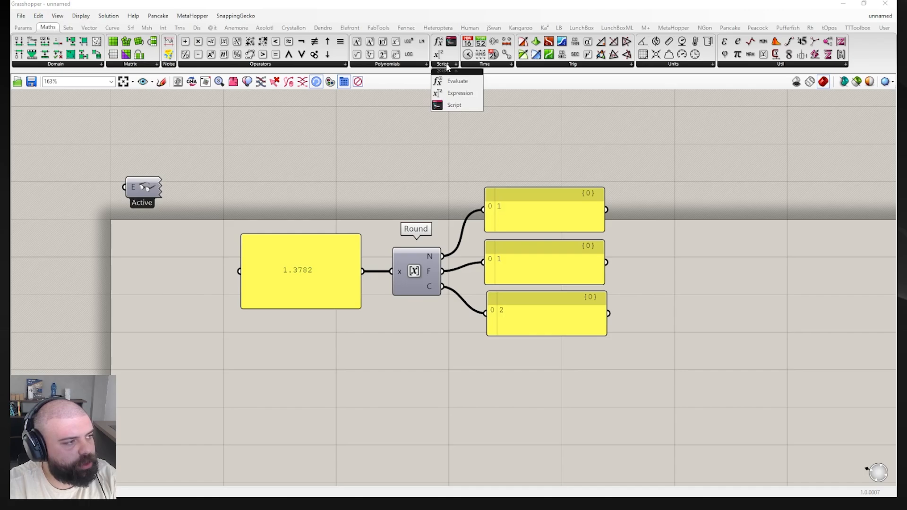
left_click_drag(451, 93, 470, 386)
left_click(482, 413)
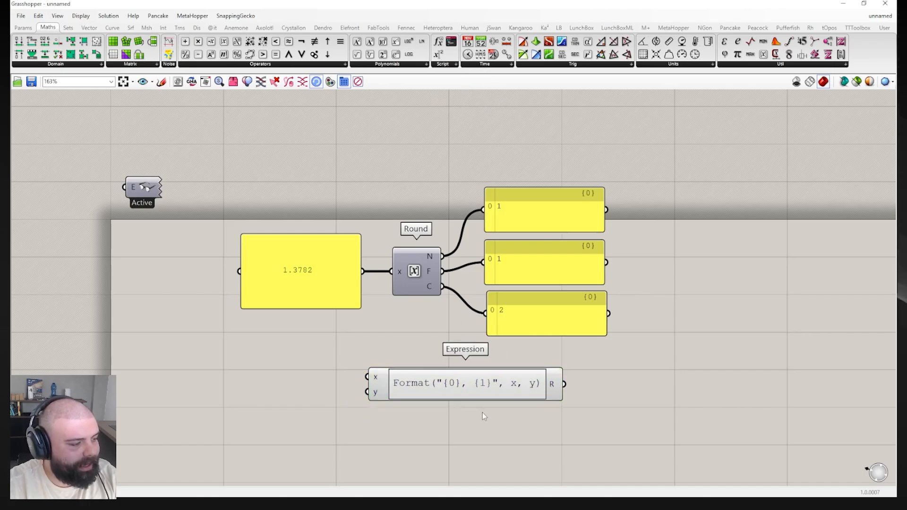
scroll(483, 416, "up", 2)
scroll(381, 376, "down", 1)
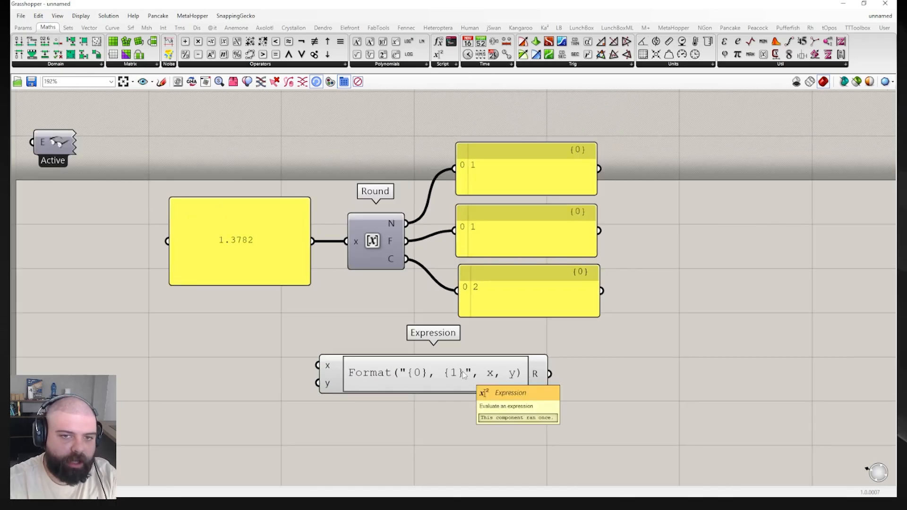
left_click_drag(459, 361, 454, 387)
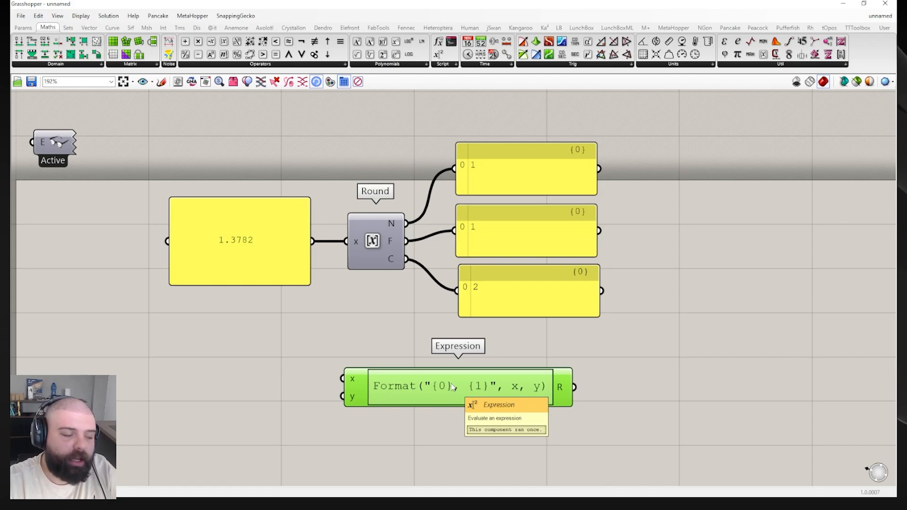
left_click(515, 431)
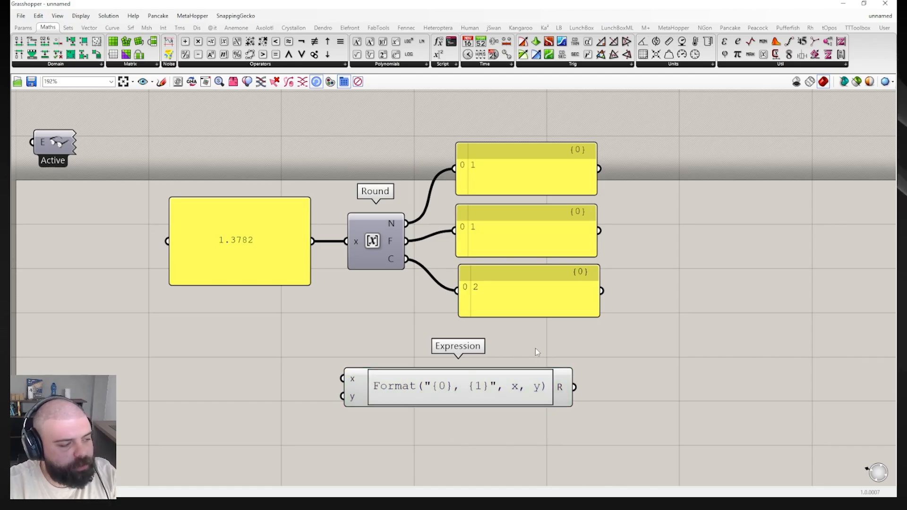
- Open the Expression component's formula for editing and clear the default Format expression
scroll(534, 348, "down", 1)
scroll(458, 380, "up", 2)
double_click(458, 381)
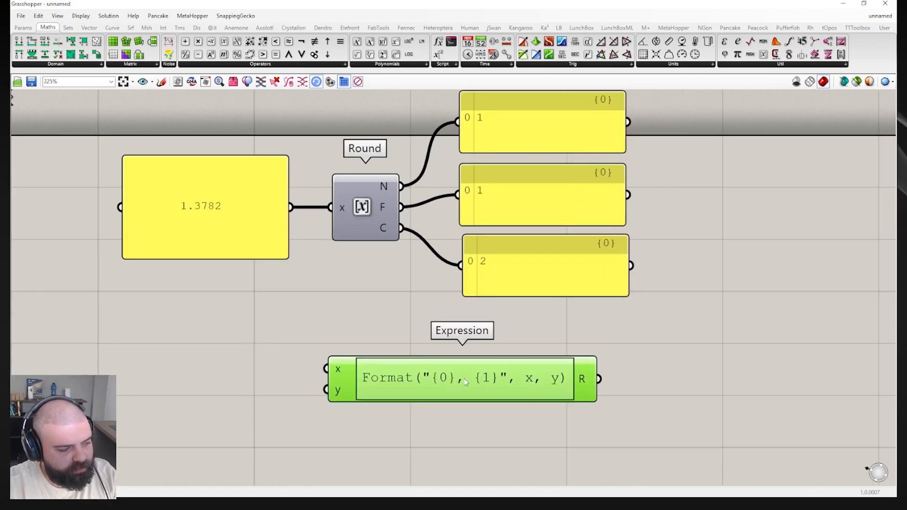
left_click_drag(444, 293, 463, 209)
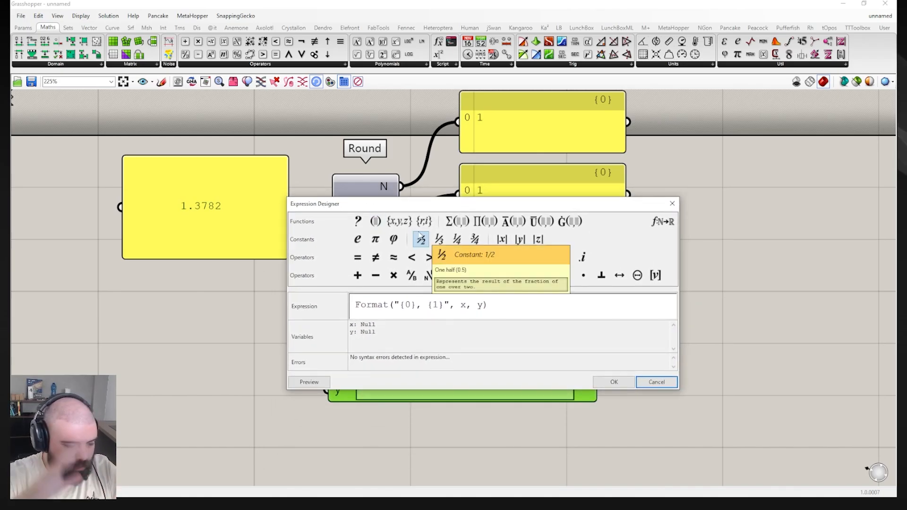
left_click(400, 305)
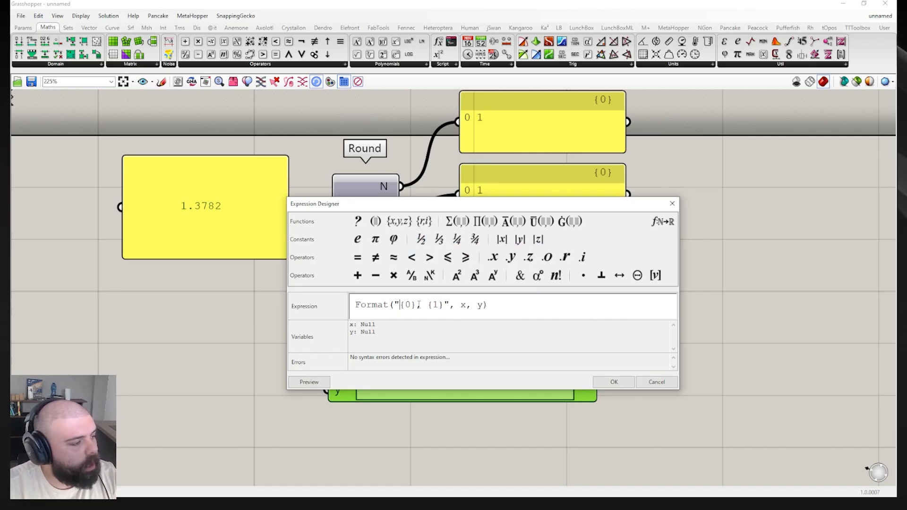
left_click_drag(494, 306, 343, 310)
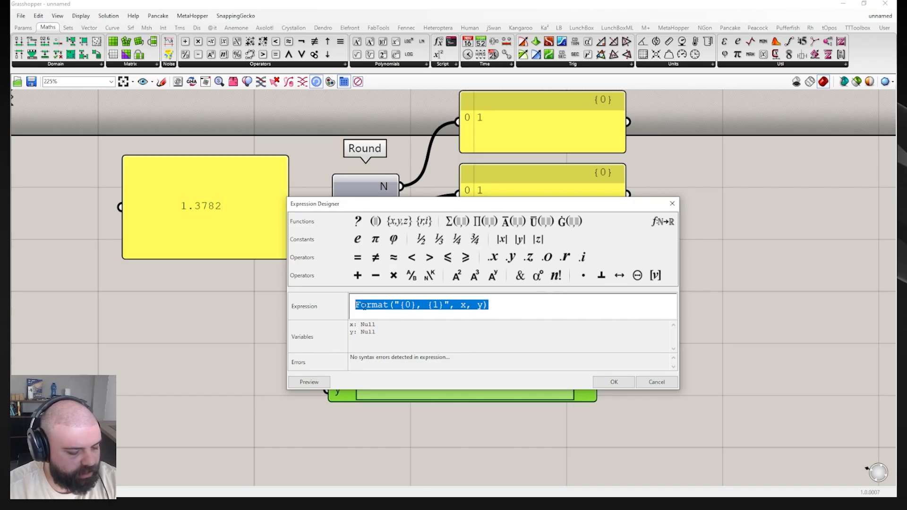
key("BackSpace")
type("ROUND")
key("BackSpace")
key("BackSpace")
key("BackSpace")
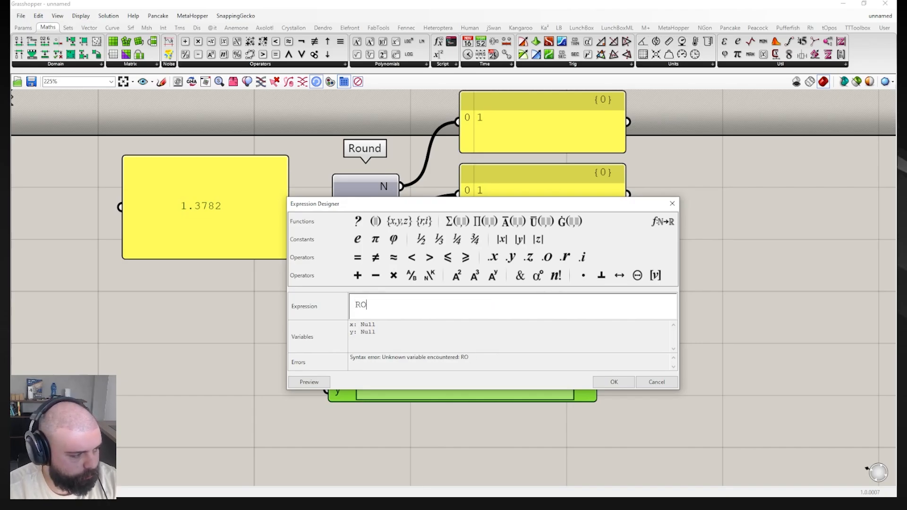
key("BackSpace")
key("BackSpace")
- Enter round(x,2) as the component's expression and accept it
type("round (")
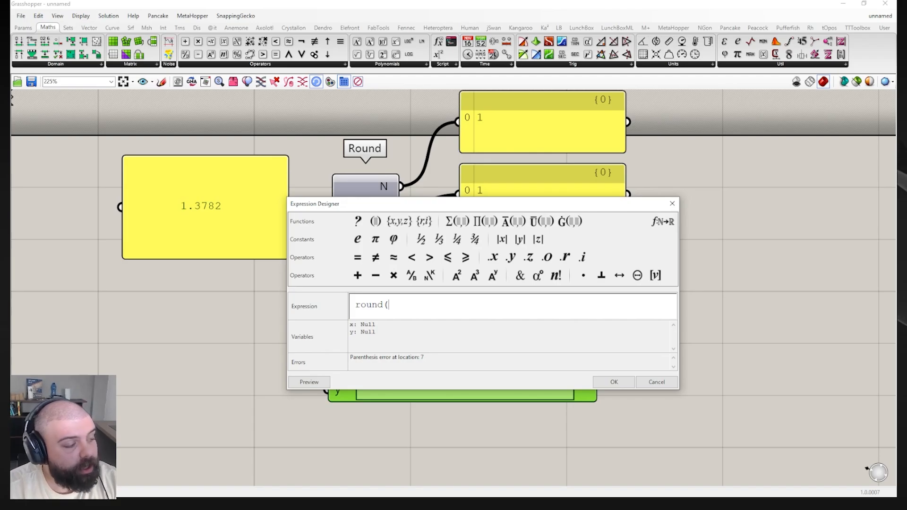
type("x")
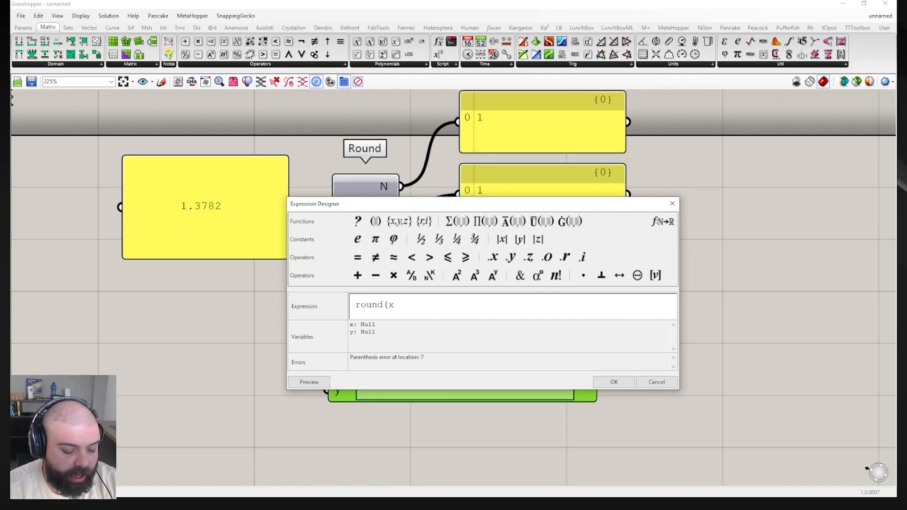
type(",")
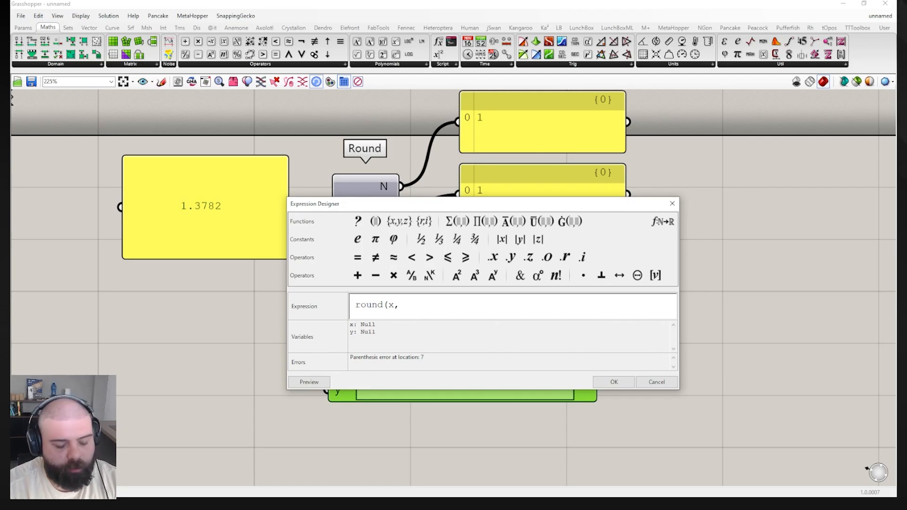
type("2_")
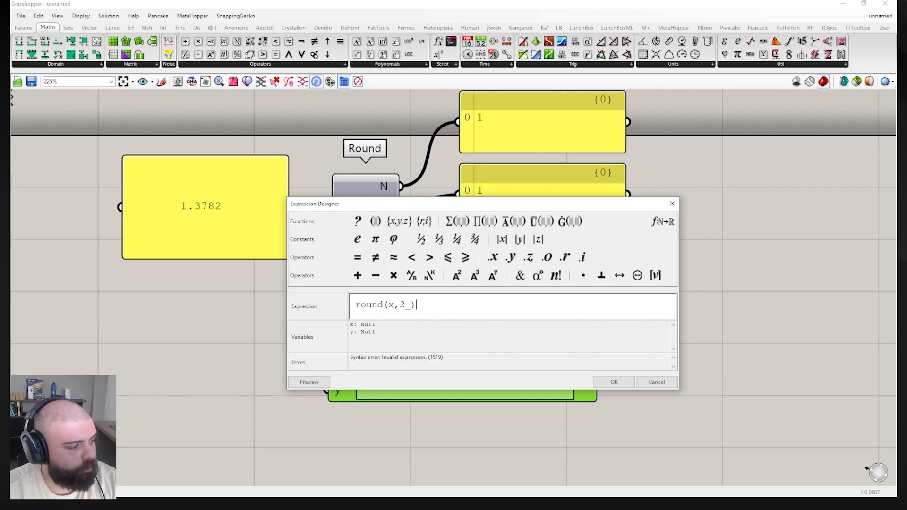
type(")")
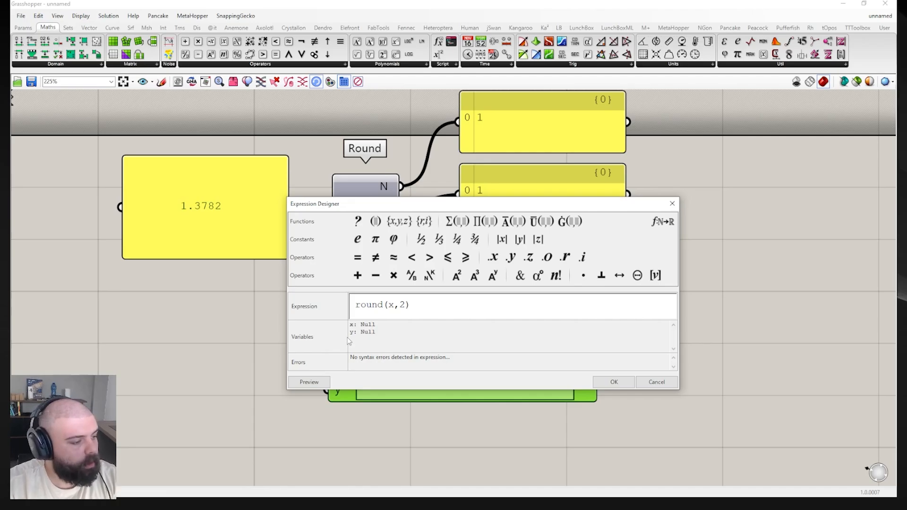
left_click(612, 383)
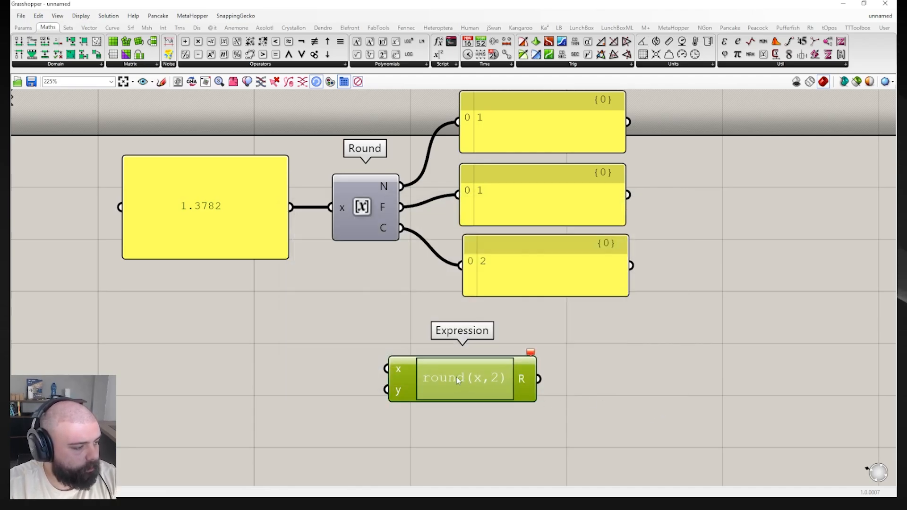
- Read the error message on the round(x,2) Expression component
left_click_drag(458, 377, 462, 371)
left_click(556, 365)
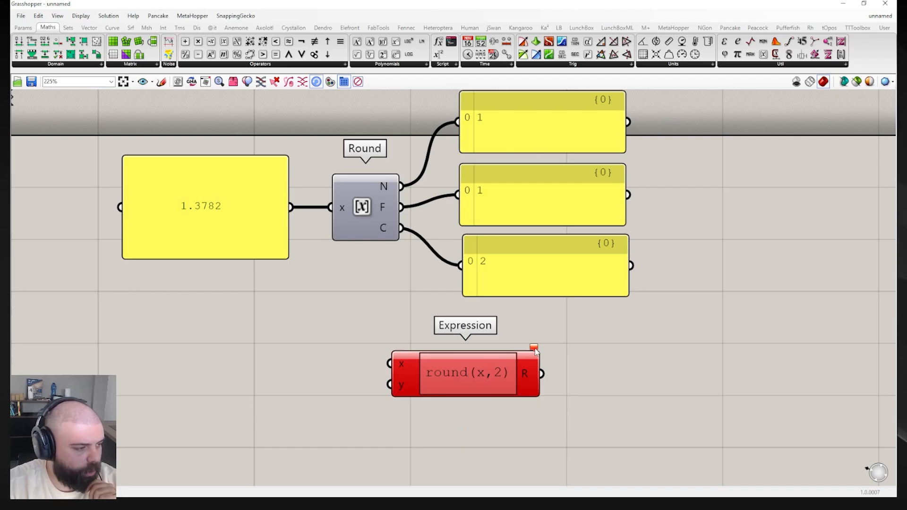
mouse_move(534, 349)
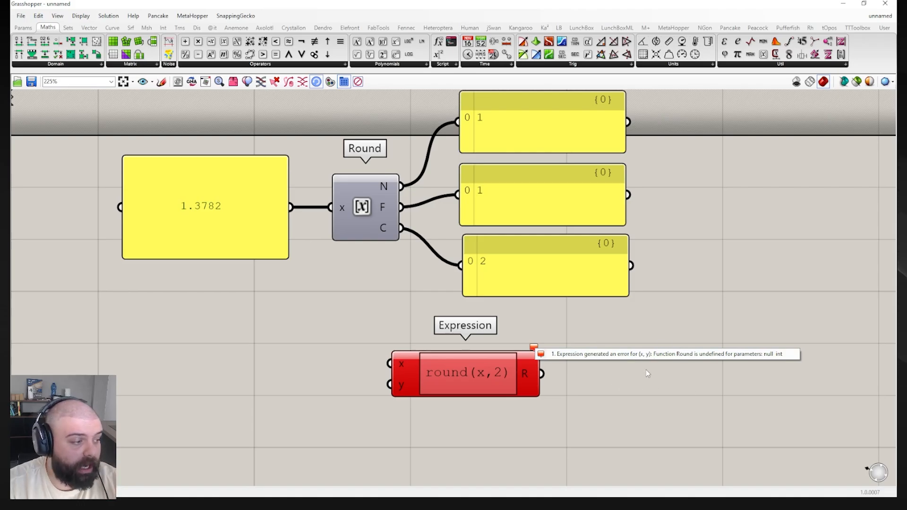
- Remove the unused y input from the Expression component
scroll(425, 399, "up", 3)
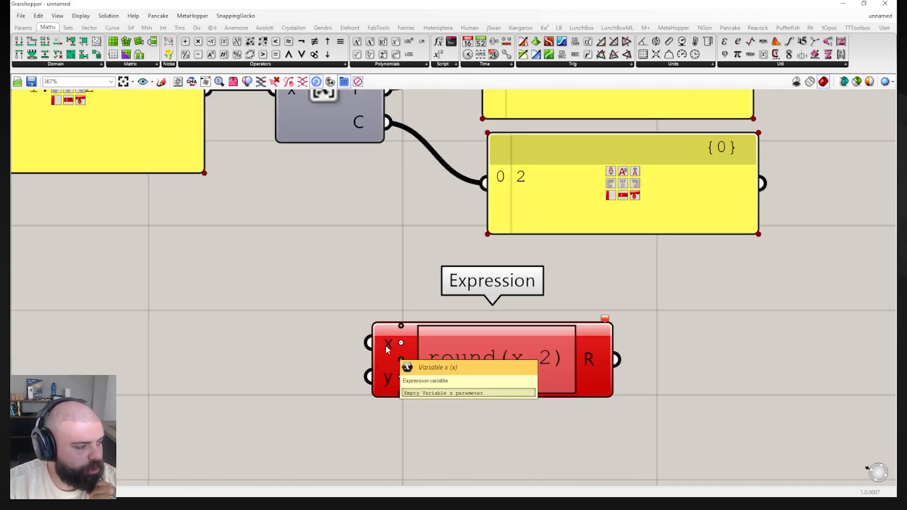
scroll(386, 345, "down", 1)
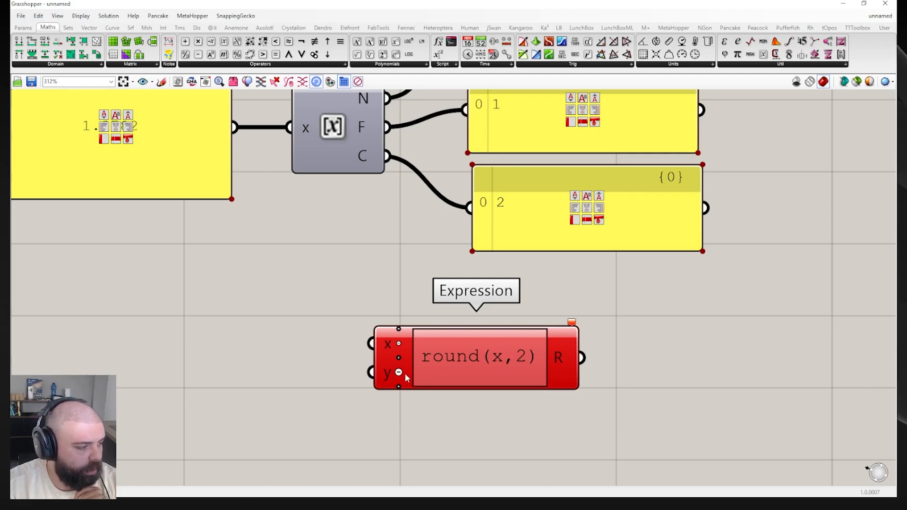
scroll(405, 375, "up", 3)
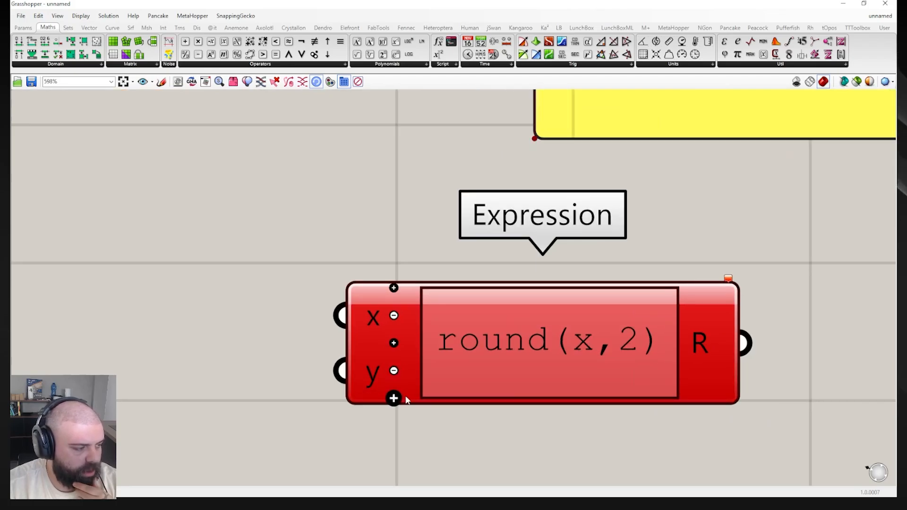
left_click(394, 371)
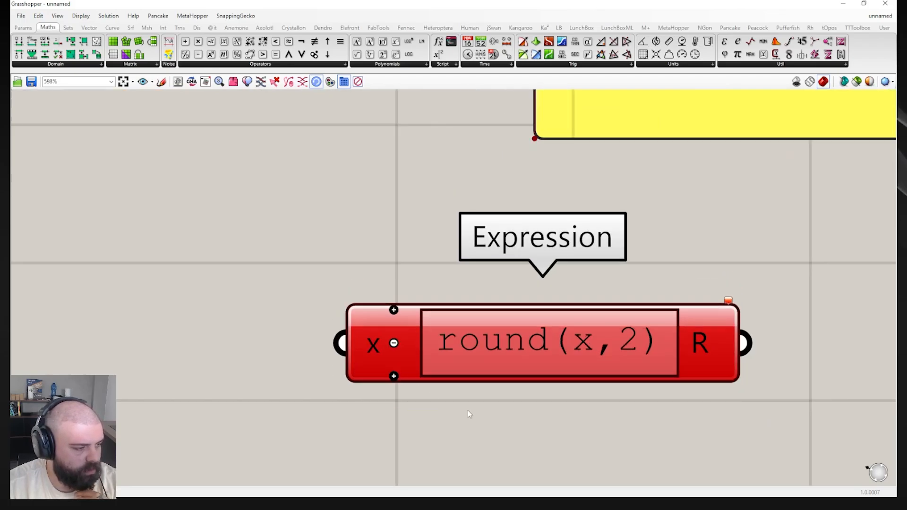
- Check the Expression component's error message again with only the x input left
scroll(468, 410, "down", 3)
left_click_drag(500, 381, 467, 381)
left_click(578, 319)
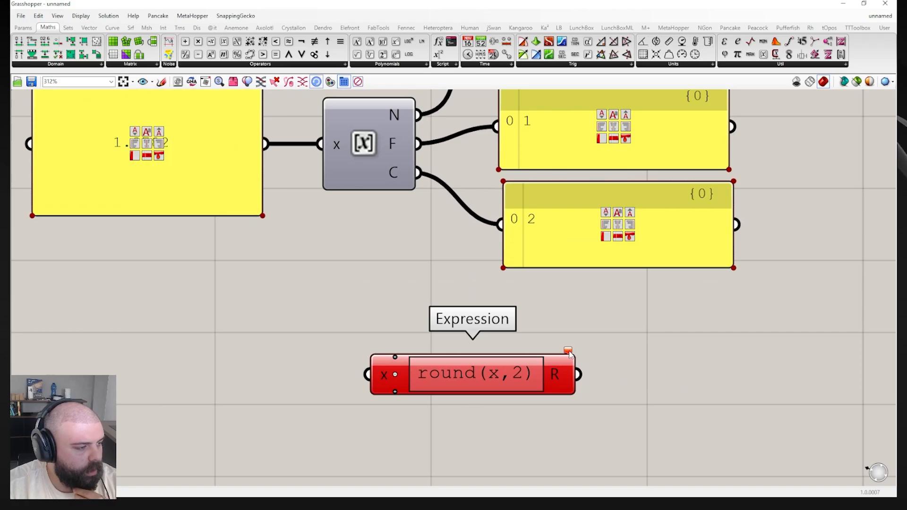
mouse_move(569, 354)
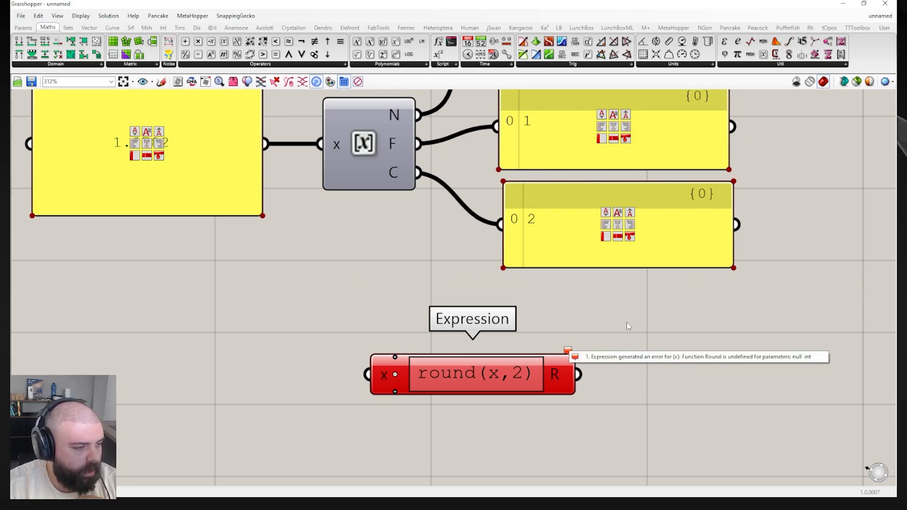
mouse_move(477, 367)
left_mouse_down()
mouse_move(492, 353)
mouse_move(485, 367)
left_mouse_up()
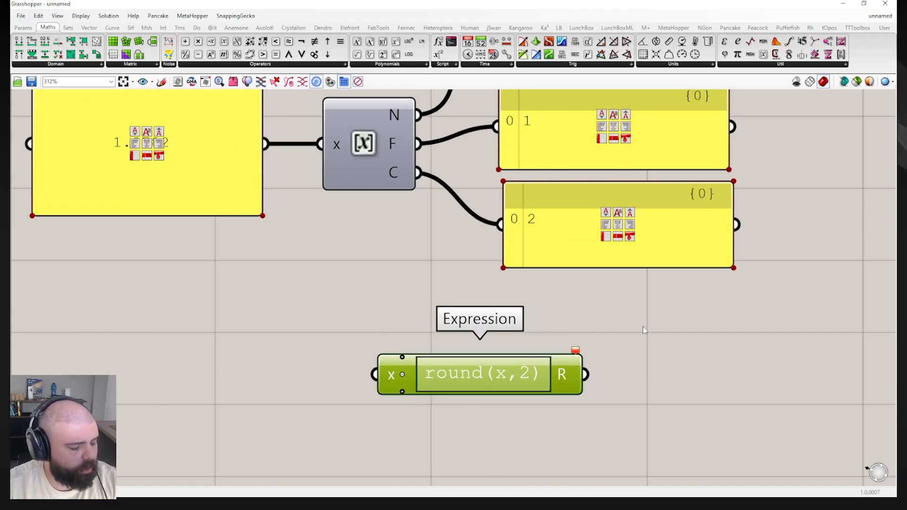
left_click(647, 336)
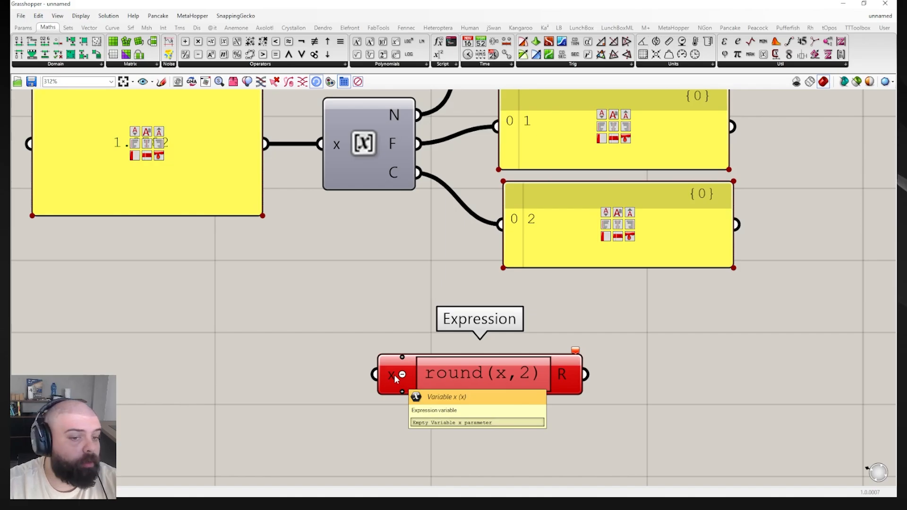
- Connect the 1.3782 input panel to the Expression component's x input, keeping its link to Round
scroll(395, 378, "down", 2)
left_click_drag(277, 219, 251, 219)
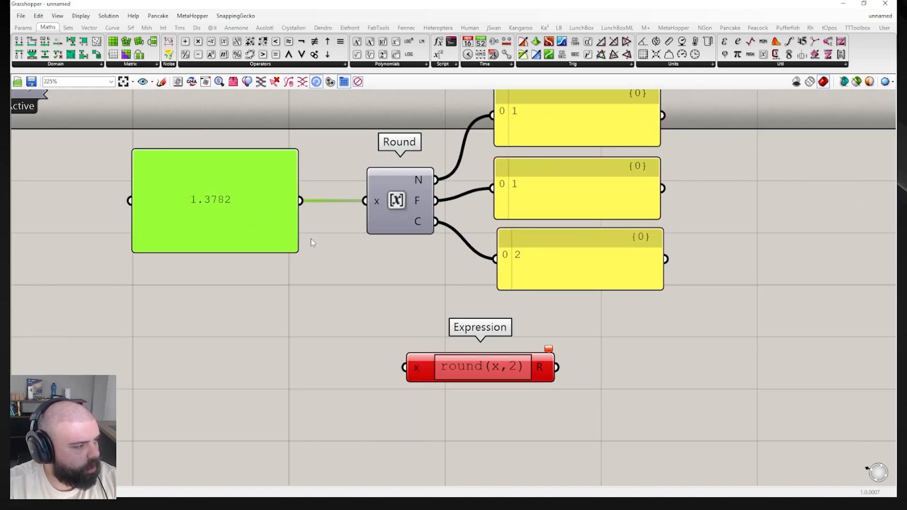
left_click(310, 238)
left_click_drag(299, 202, 405, 368)
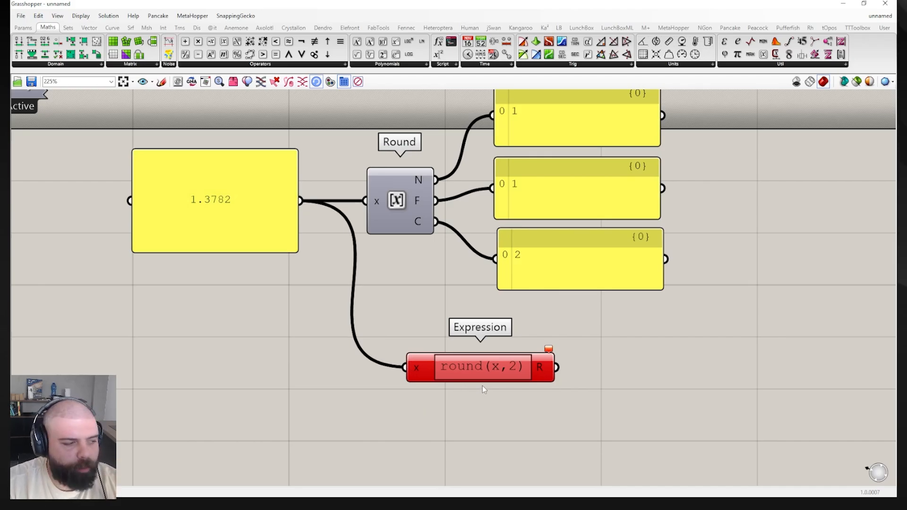
- Read the connected Expression component's error and shift the input panel and the Expression slightly down and to the left
mouse_move(489, 368)
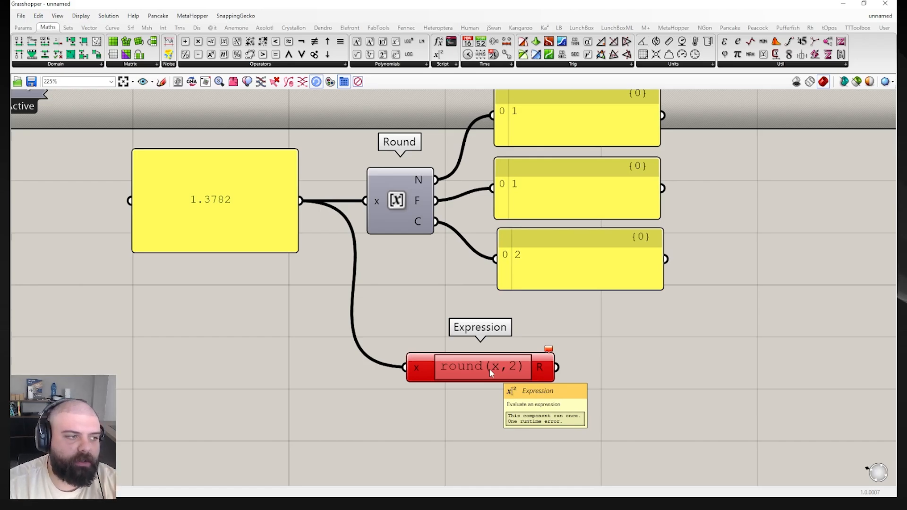
mouse_move(549, 354)
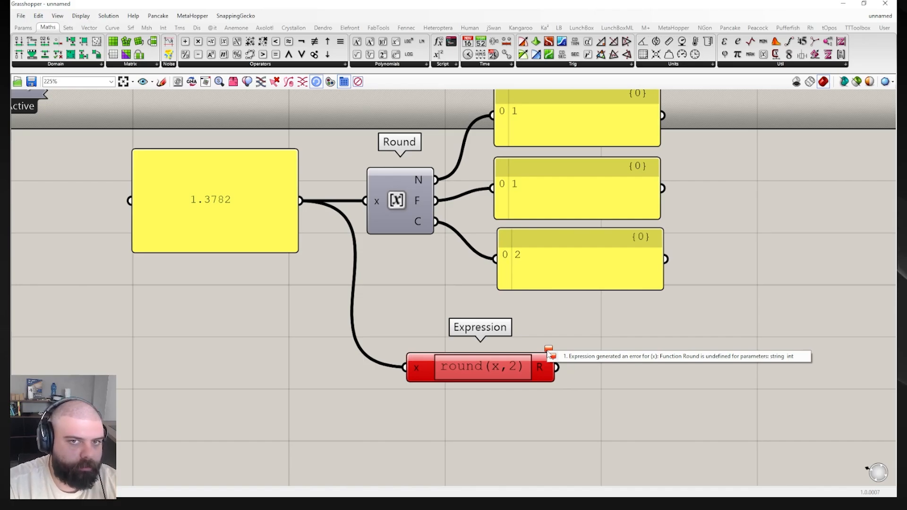
mouse_move(232, 200)
left_mouse_down()
mouse_move(234, 209)
mouse_move(223, 206)
left_mouse_up()
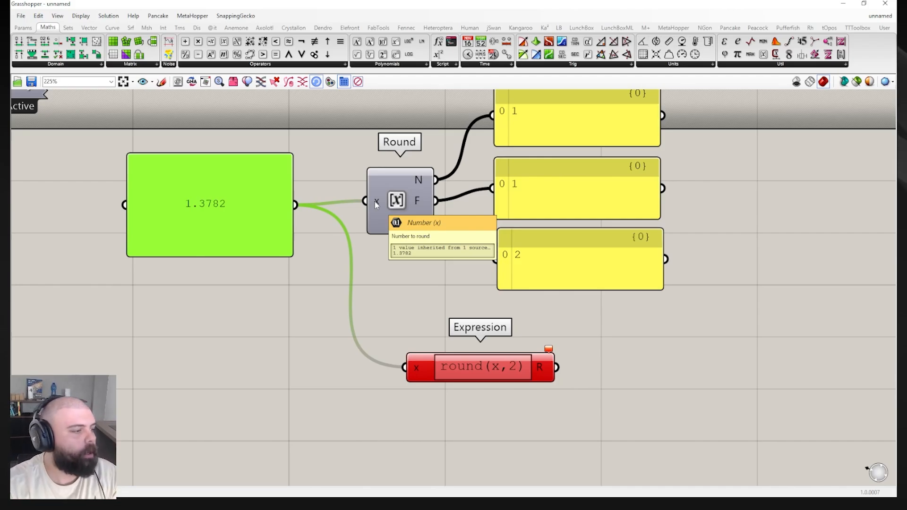
left_click_drag(484, 368, 469, 375)
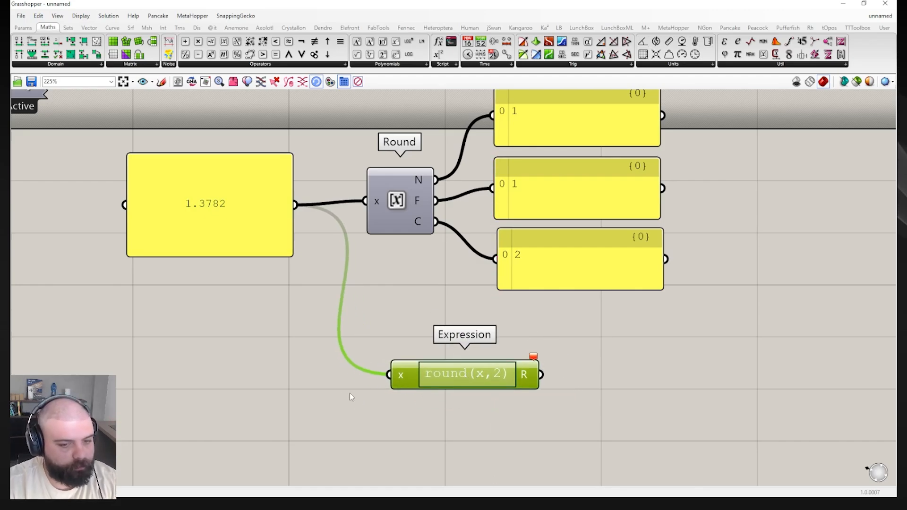
left_click_drag(260, 253, 255, 264)
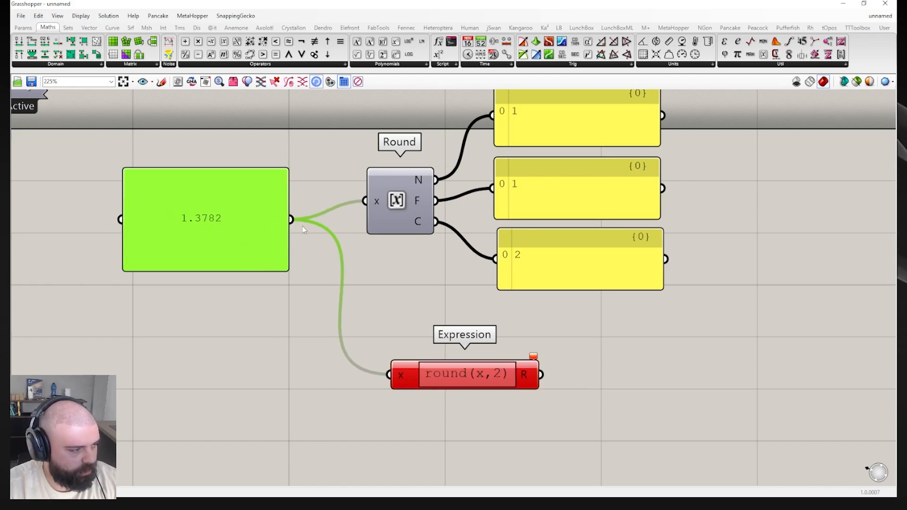
- Add a Number parameter just ahead of the Expression component's x input, below the input panel
left_click(337, 378)
double_click(313, 351)
type("number")
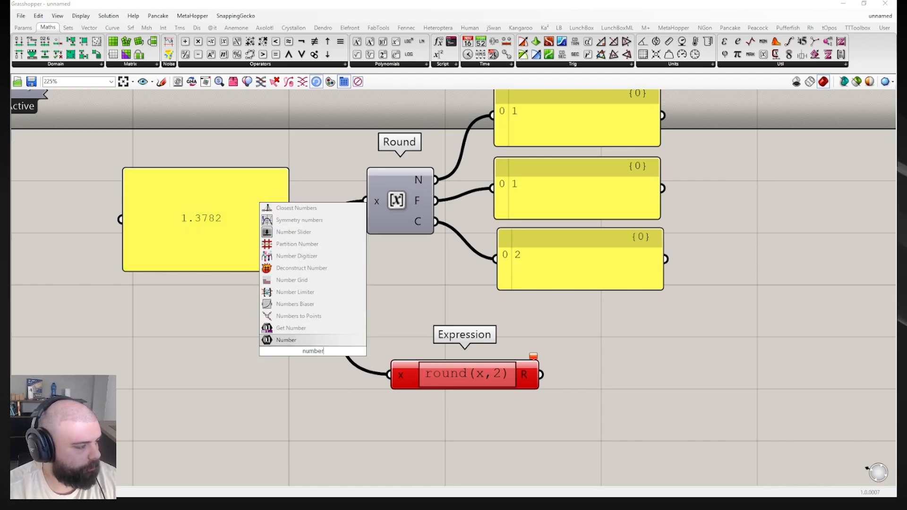
key("Return")
left_click_drag(325, 366, 337, 381)
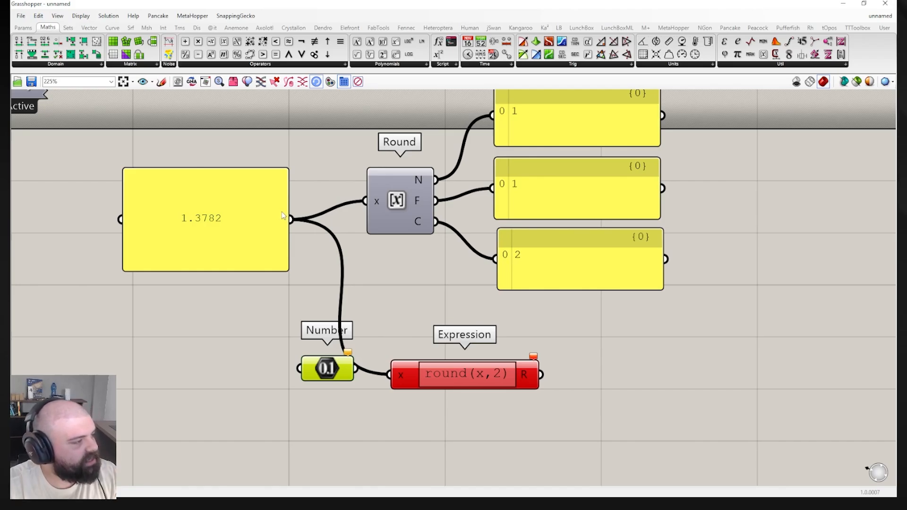
- Connect the 1.3782 input panel to the Number parameter's input, keeping its existing links
left_click(259, 211)
left_click_drag(290, 220, 301, 371)
left_click(370, 332)
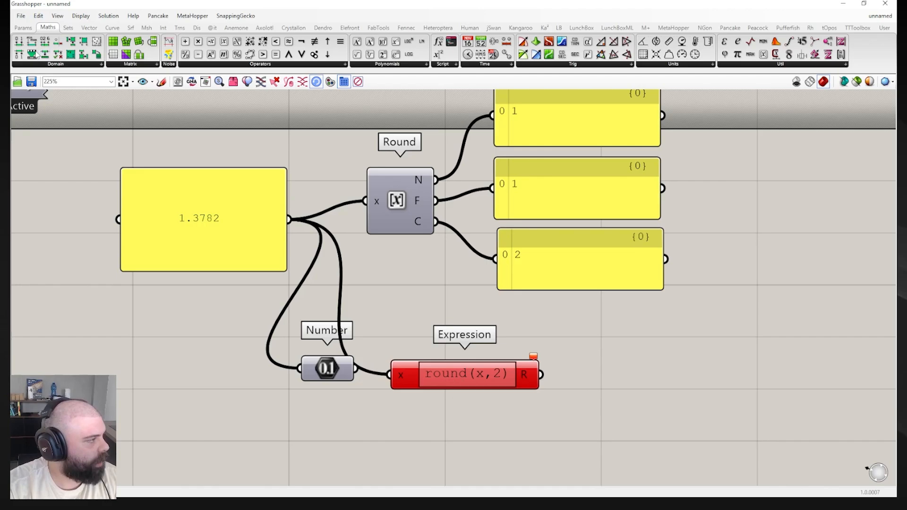
- Check the Number parameter's output in a temporary panel above the Expression component and delete that panel
left_click(23, 28)
left_click_drag(434, 270, 434, 272)
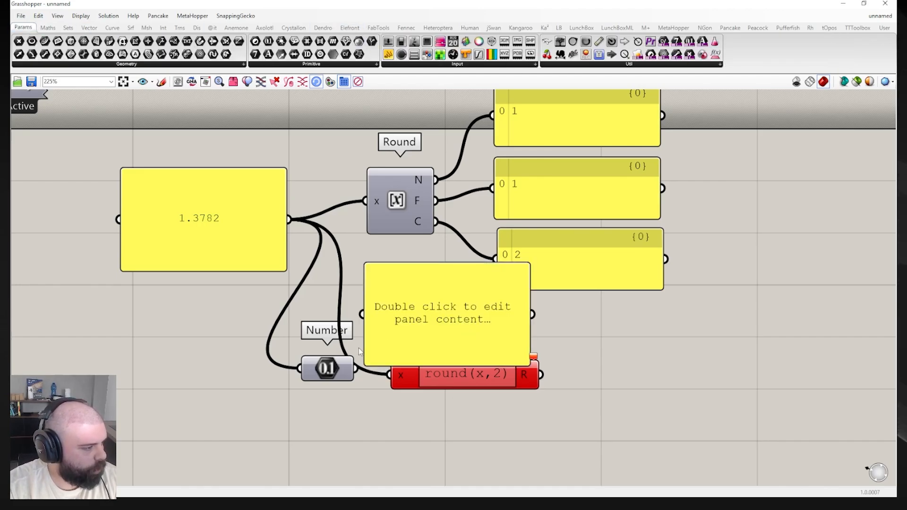
left_click_drag(327, 368, 271, 368)
left_click_drag(395, 317, 388, 308)
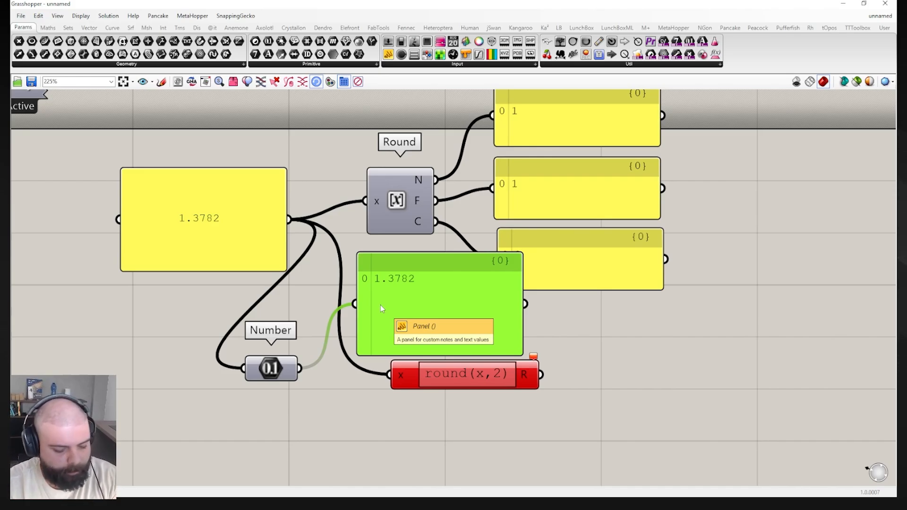
key("Delete")
- Replace the input panel's direct link to the Expression's x input with the Number parameter's output and line the two components up
left_click_drag(271, 374, 396, 374)
left_click(389, 315)
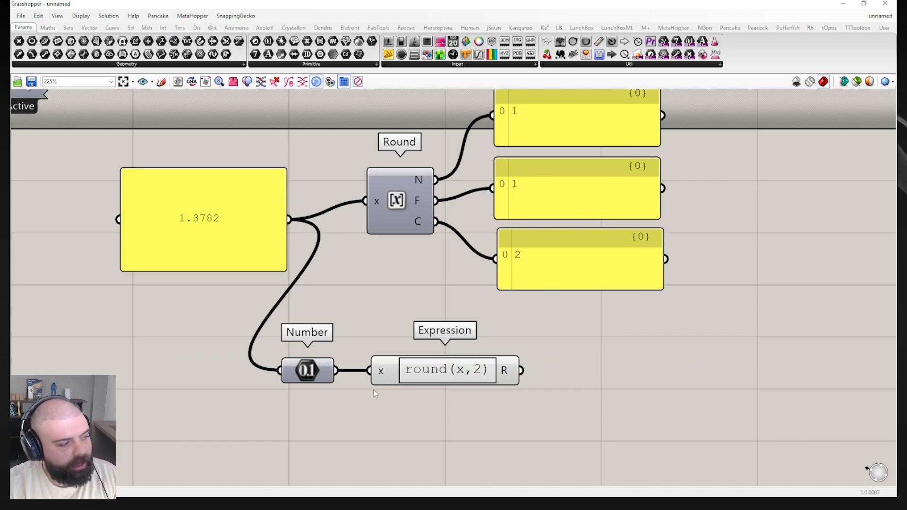
mouse_move(381, 373)
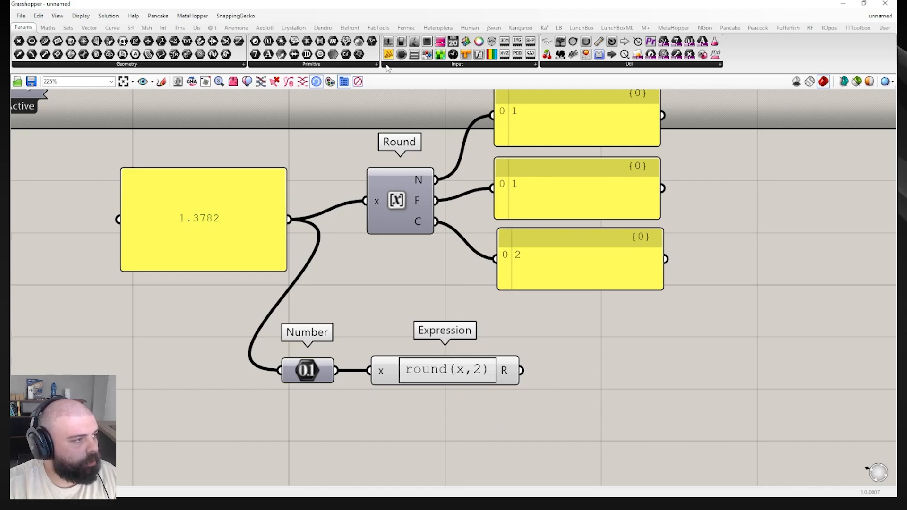
- Add a panel beside the Expression component and connect it to the R output
left_click(628, 370)
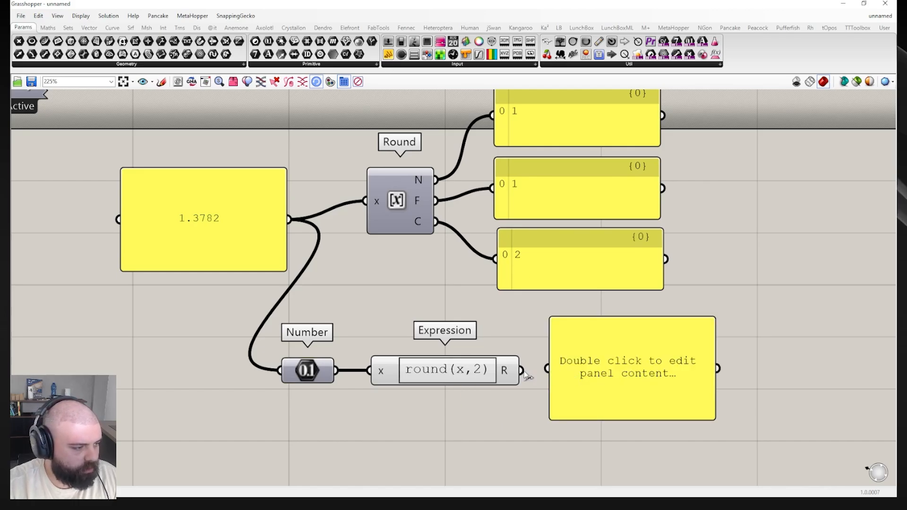
left_click_drag(522, 370, 543, 370)
left_click(582, 370)
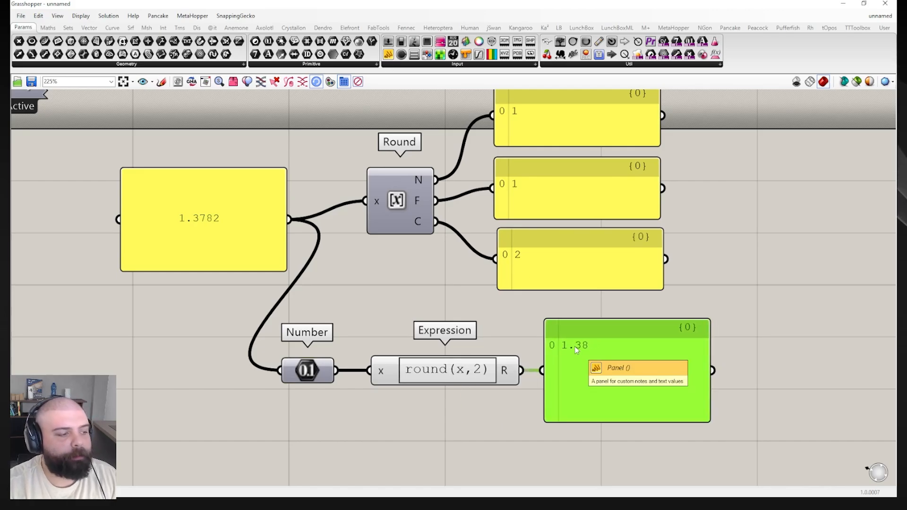
left_click(703, 279)
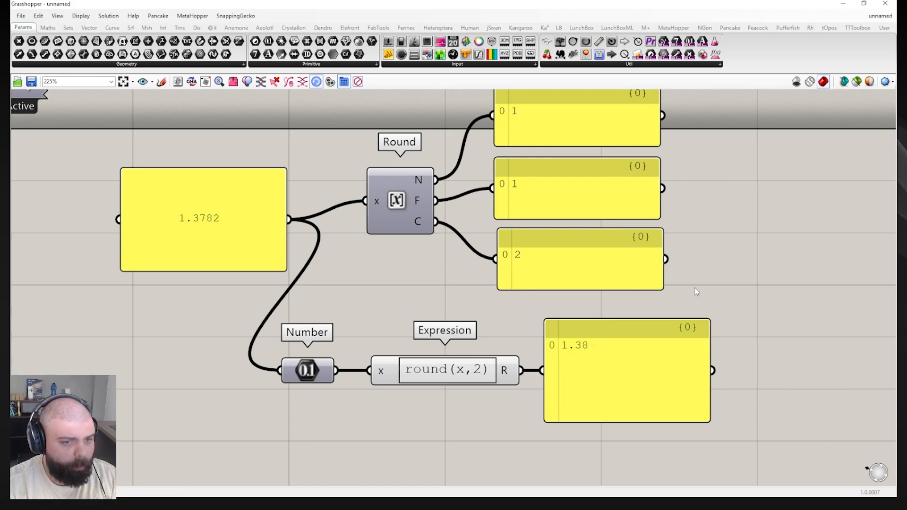
- Change the Expression component's formula to round(x,1)
double_click(479, 371)
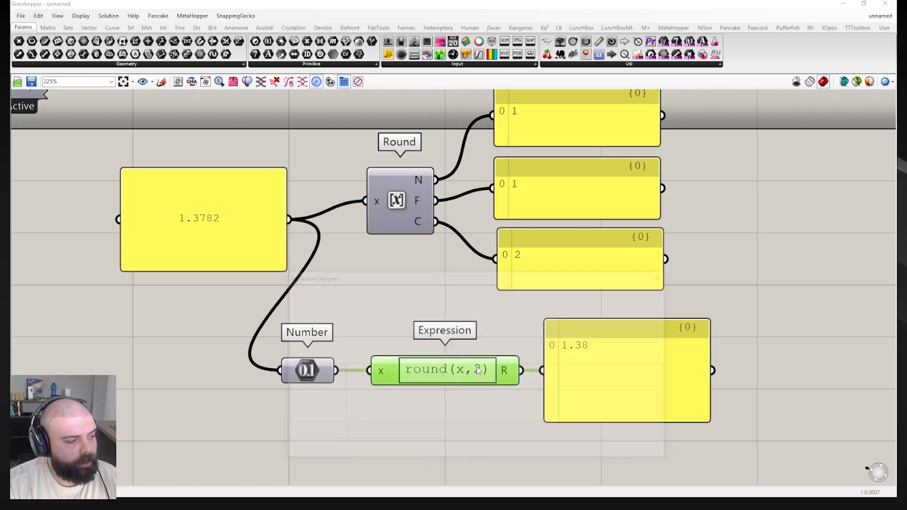
key("BackSpace")
type("1")
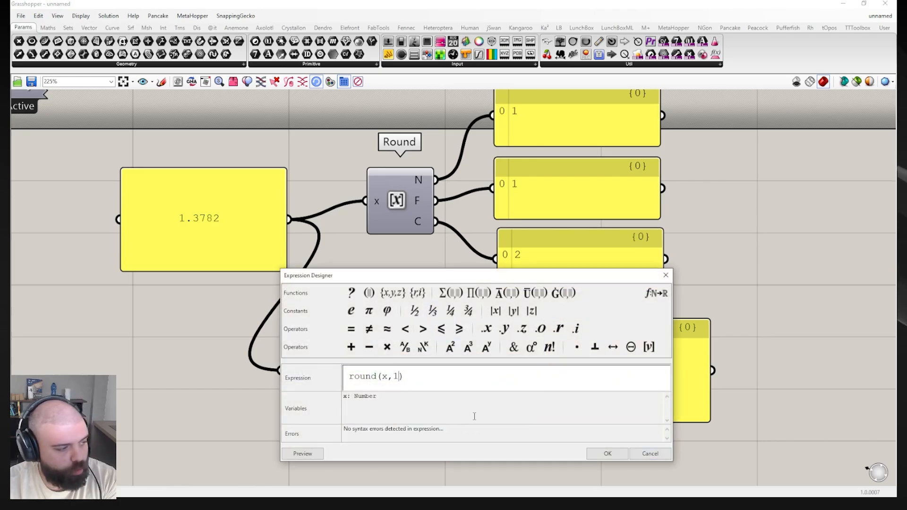
left_click(607, 453)
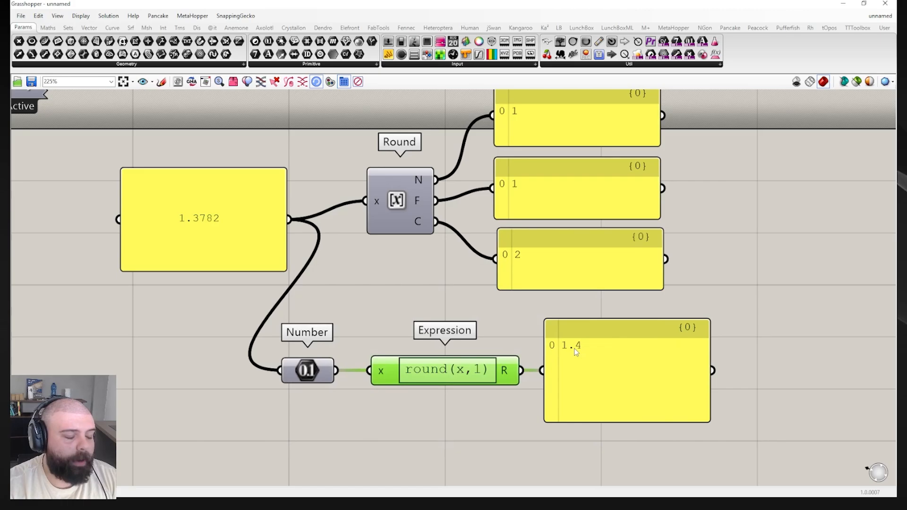
- Change the Expression component's formula to round(x,3)
double_click(483, 370)
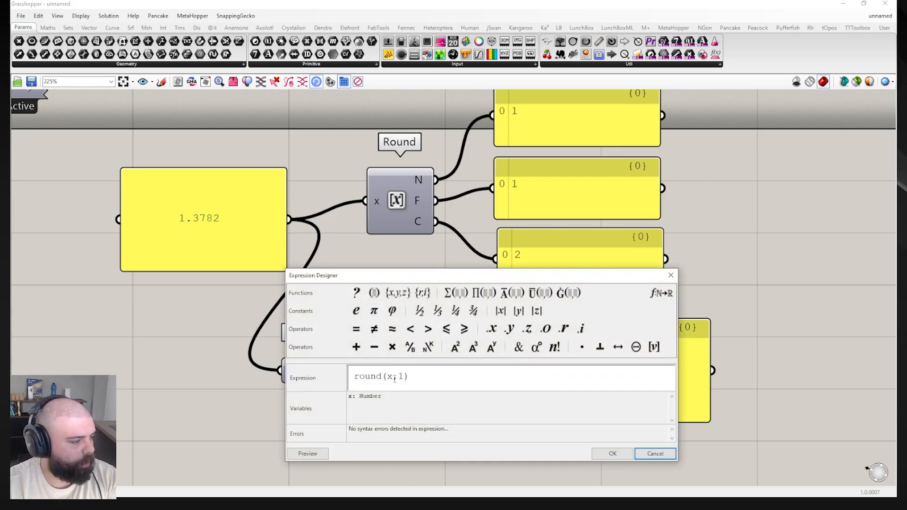
key("BackSpace")
type("3")
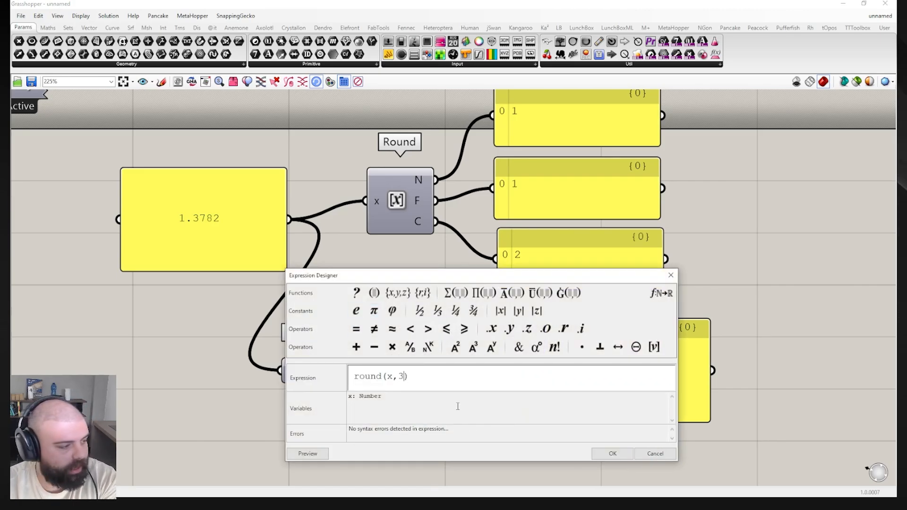
left_click(613, 454)
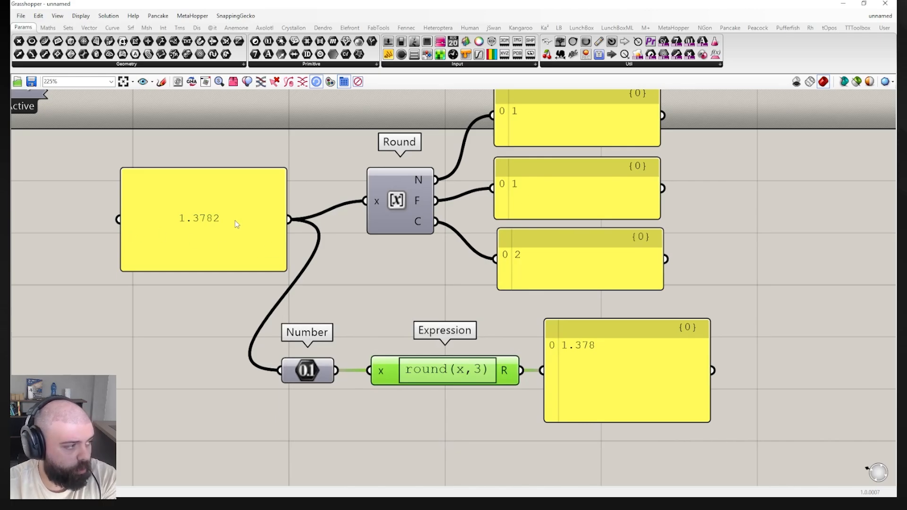
- Change the Expression component's formula to round(x,4)
double_click(473, 381)
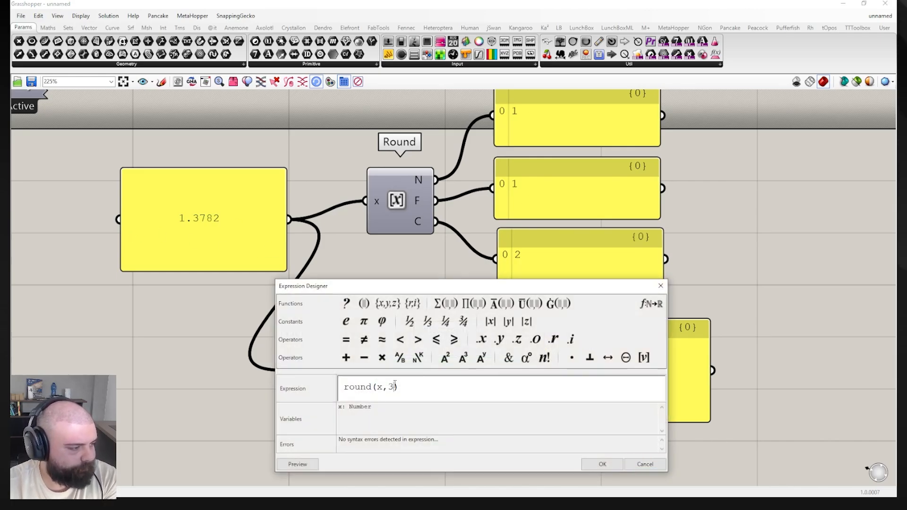
key("BackSpace")
type("4")
left_click(602, 464)
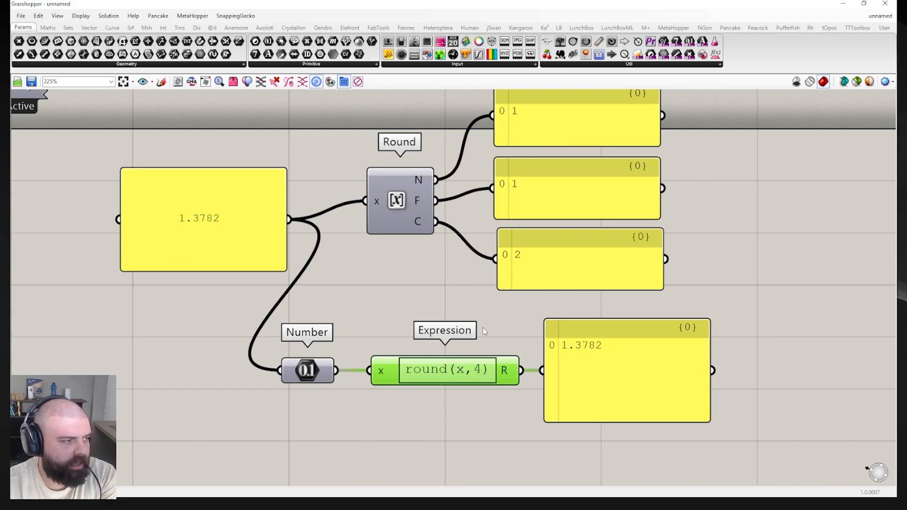
- Change the Expression component's formula to round(x,5)
double_click(440, 372)
key("BackSpace")
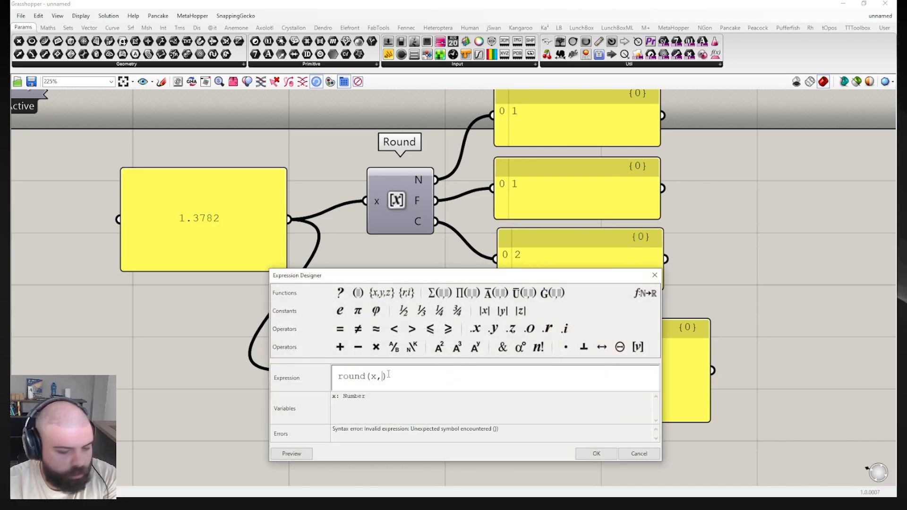
type("5")
left_click(578, 454)
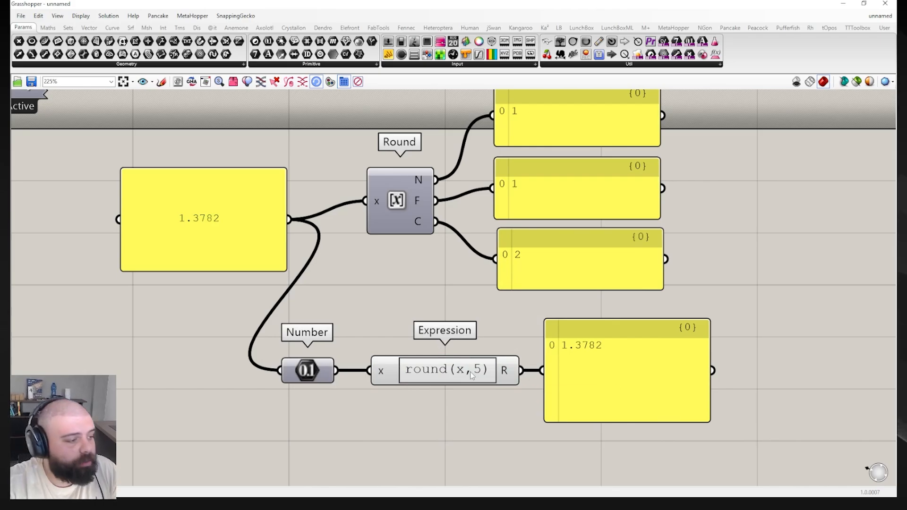
- Change the Expression component's formula to round(x,2)
double_click(415, 371)
left_click(395, 381)
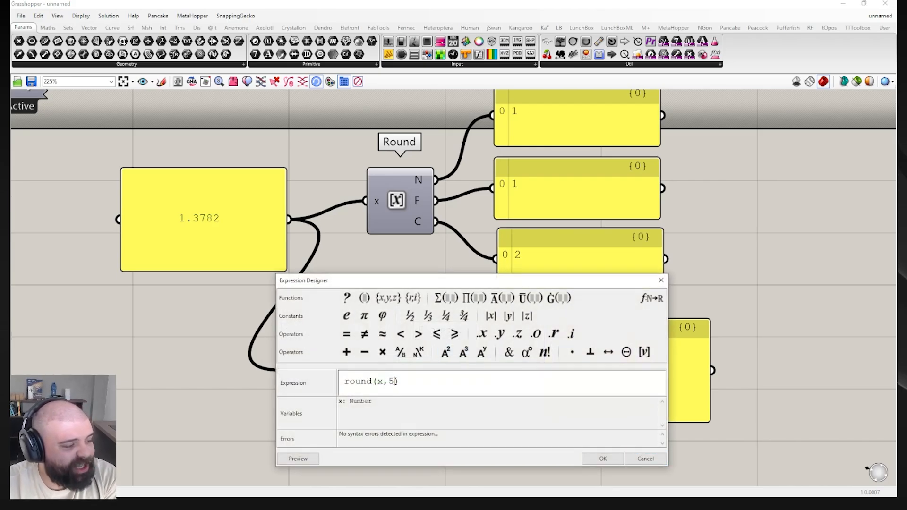
key("BackSpace")
type("1")
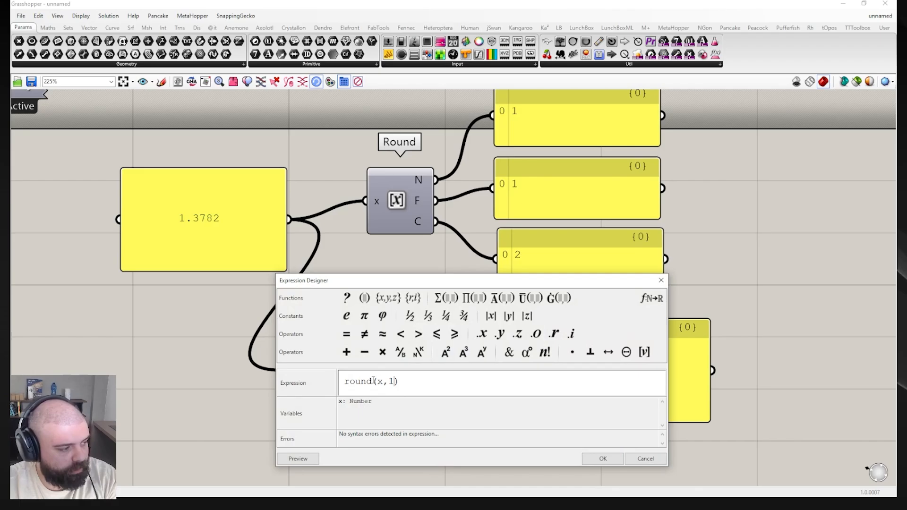
key("BackSpace")
type("2")
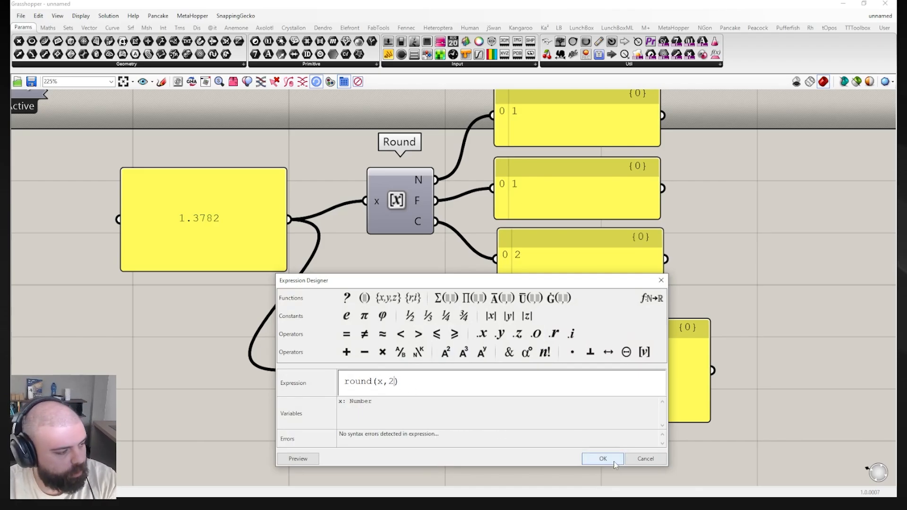
left_click(610, 459)
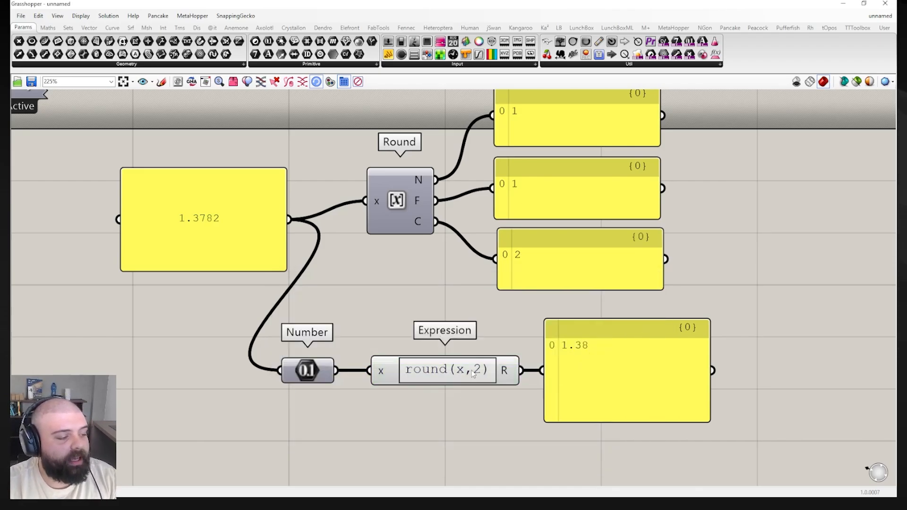
- Replace the decimal count in the Expression's formula with a variable, round(x,y), and read the component's error message
scroll(473, 373, "up", 2)
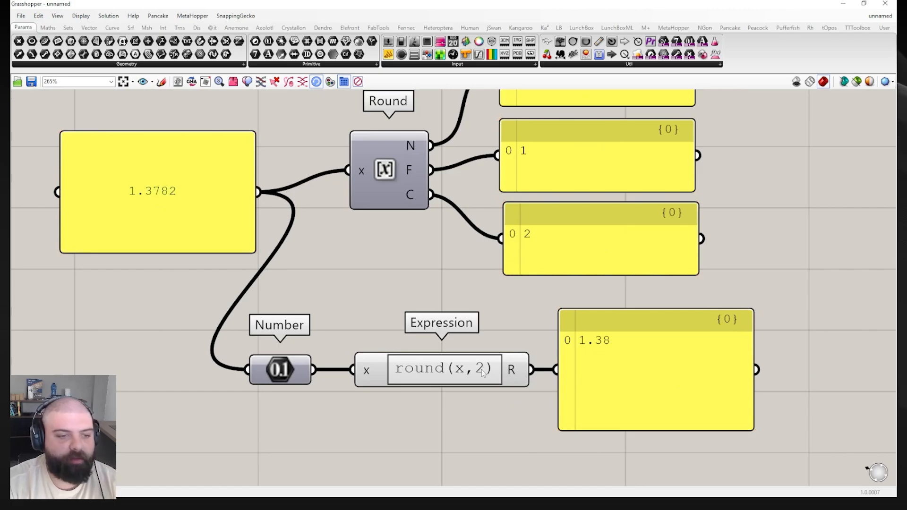
double_click(482, 373)
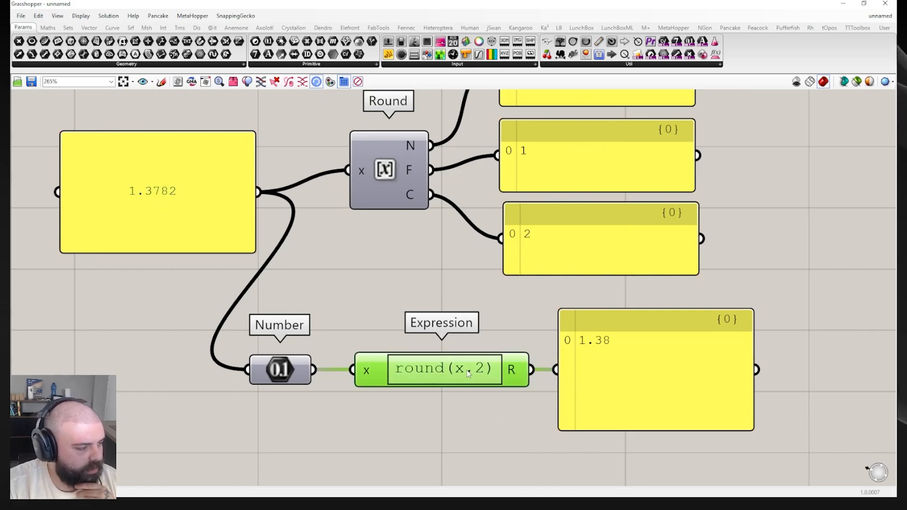
left_click(387, 379)
key("BackSpace")
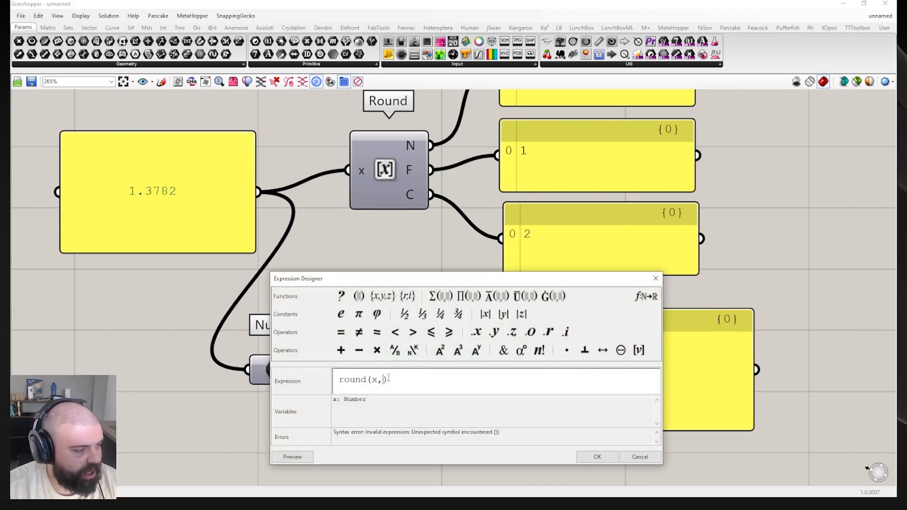
type("y")
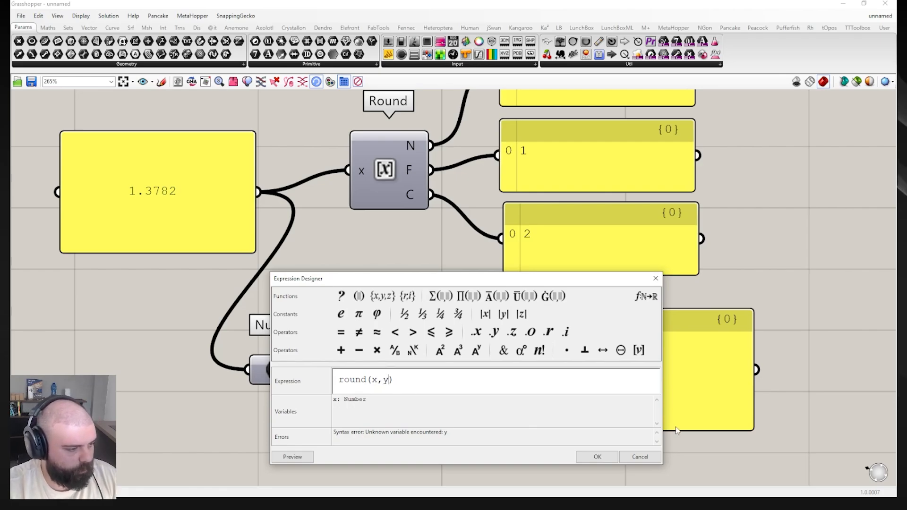
left_click(597, 457)
left_click(489, 347)
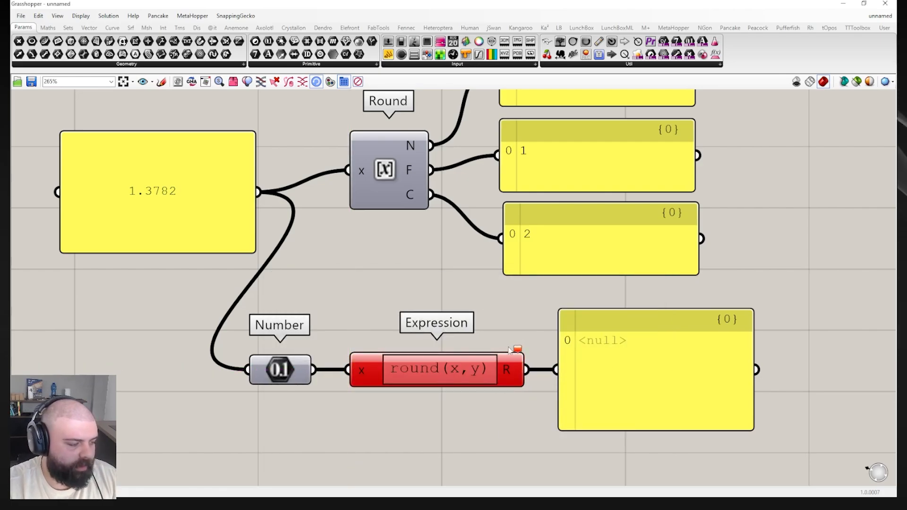
mouse_move(520, 350)
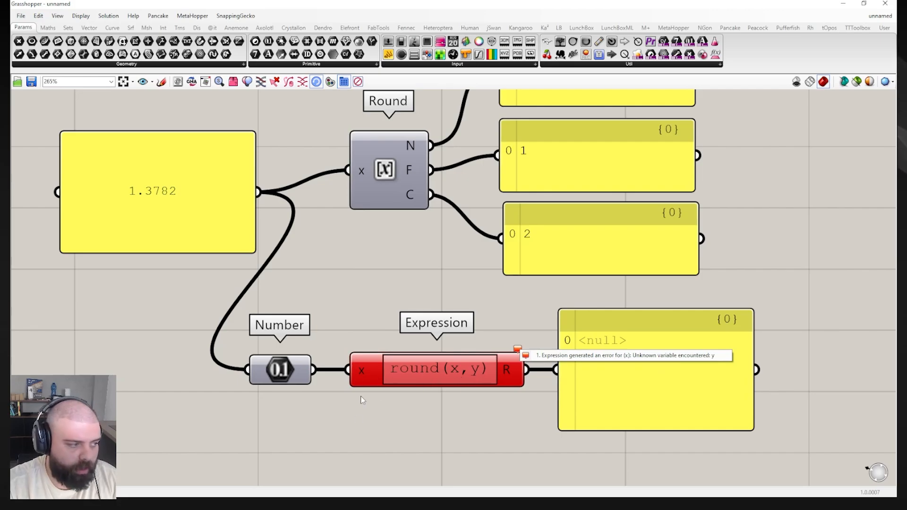
- Add a y input to the Expression component and shift the component down to align x with the Number parameter
scroll(368, 392, "up", 2)
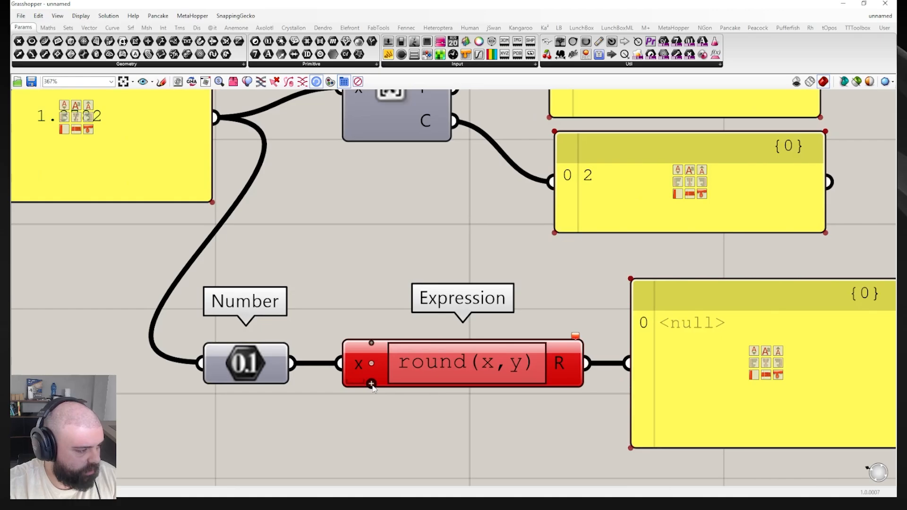
scroll(372, 386, "up", 4)
left_click(370, 381)
scroll(375, 382, "down", 5)
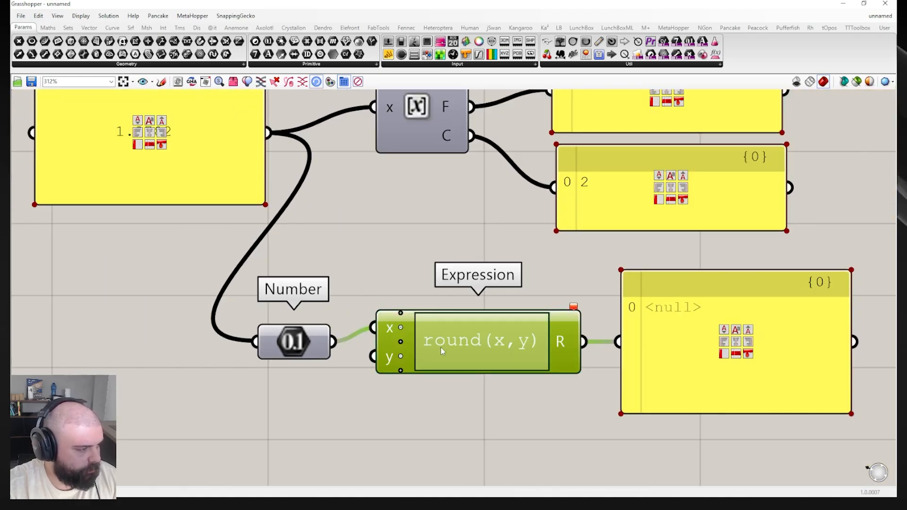
left_click_drag(440, 347, 441, 362)
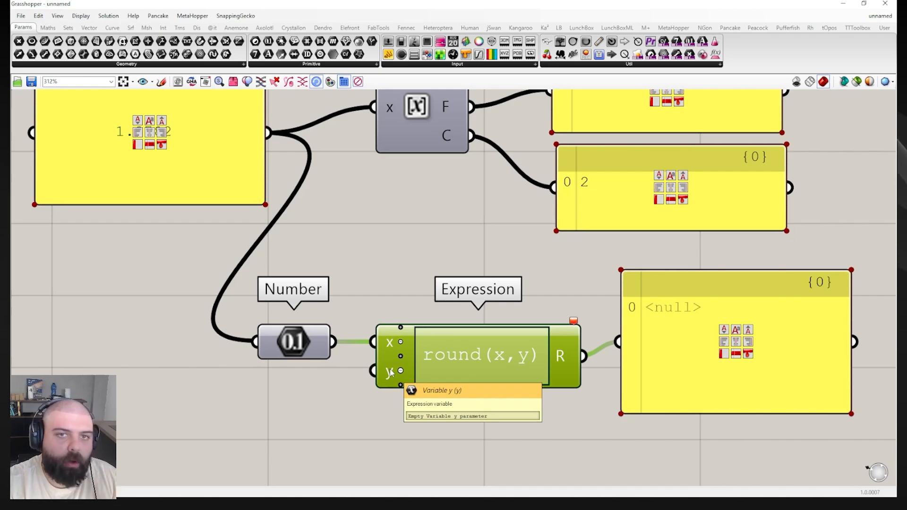
- Add a number slider with the range 1<4 below the Number parameter and connect it to the Expression's y input
scroll(390, 373, "down", 2)
double_click(336, 398)
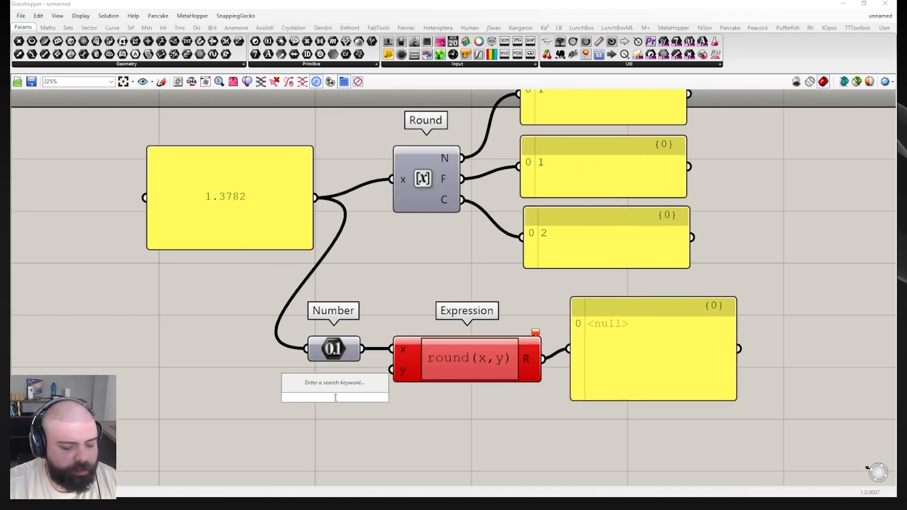
type("1<4")
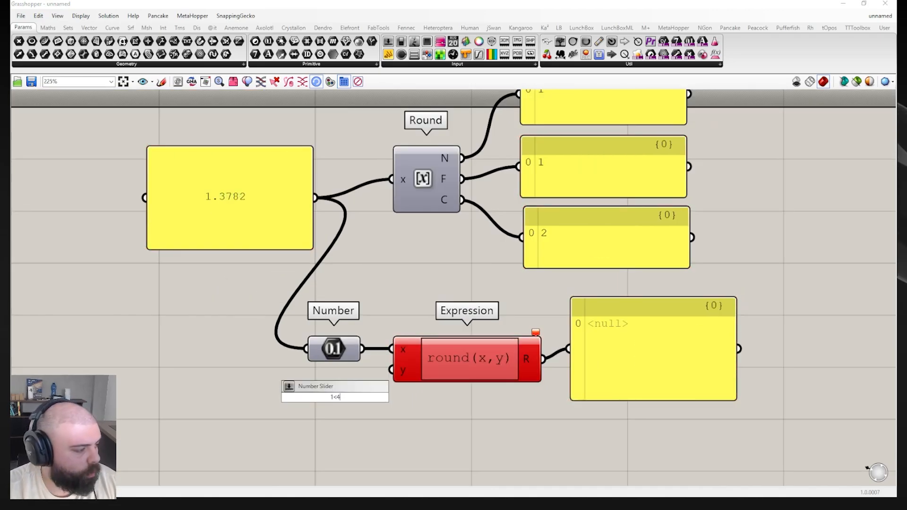
key("Return")
left_click_drag(337, 398, 279, 398)
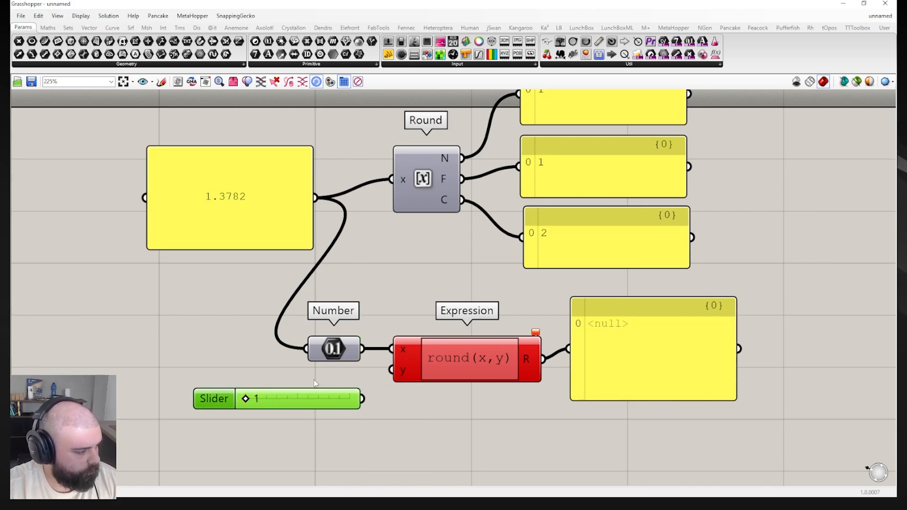
left_click(316, 383)
left_click_drag(361, 399, 391, 370)
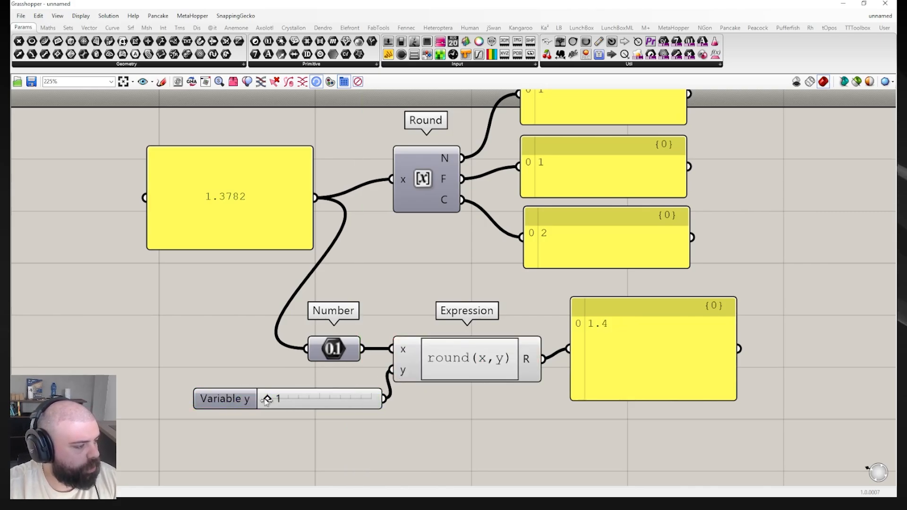
- Raise the Variable y slider to 2 and on to 3 so the Expression rounds to more decimal places
left_click_drag(267, 400, 337, 393)
left_click(541, 415)
left_click_drag(538, 425, 270, 309)
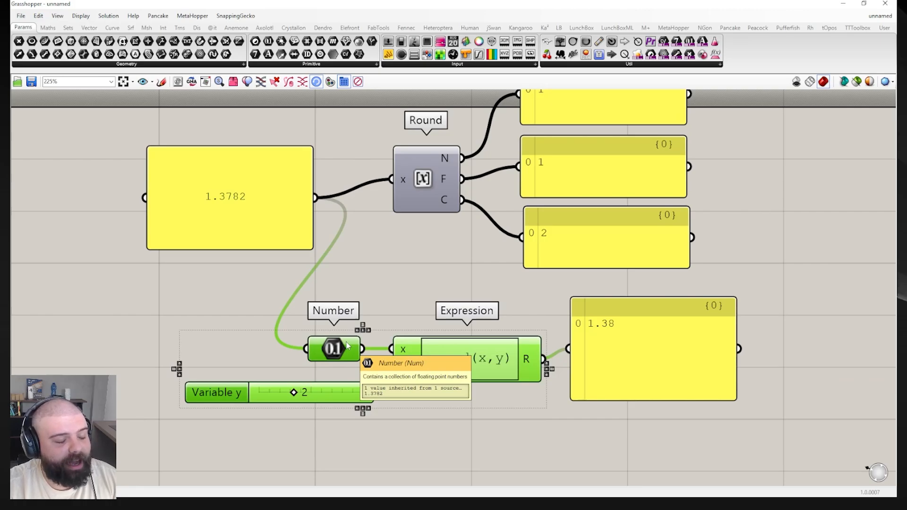
left_click(403, 314)
left_click_drag(300, 399, 329, 401)
- Nudge the Expression component away from its inputs and align the result panel with its R output
left_click_drag(477, 341, 480, 342)
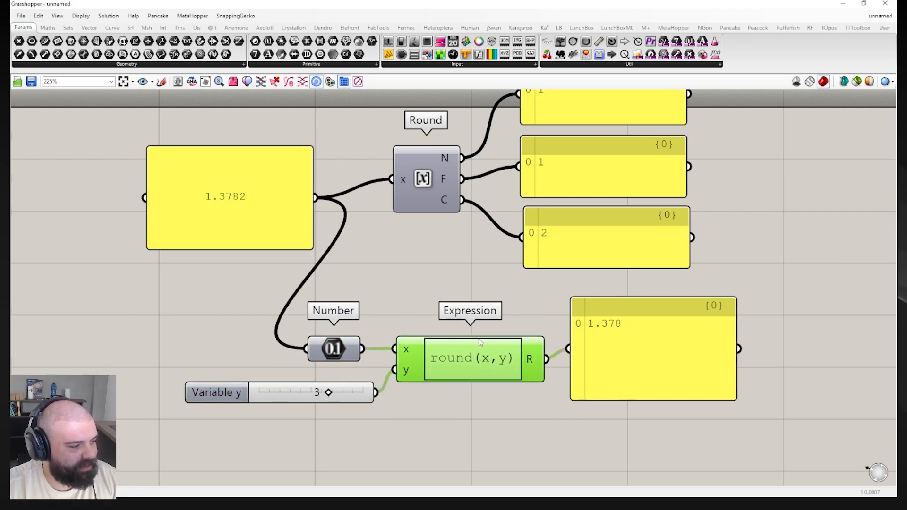
left_click(427, 284)
scroll(427, 285, "down", 2)
left_click_drag(562, 314, 573, 321)
left_click(486, 342)
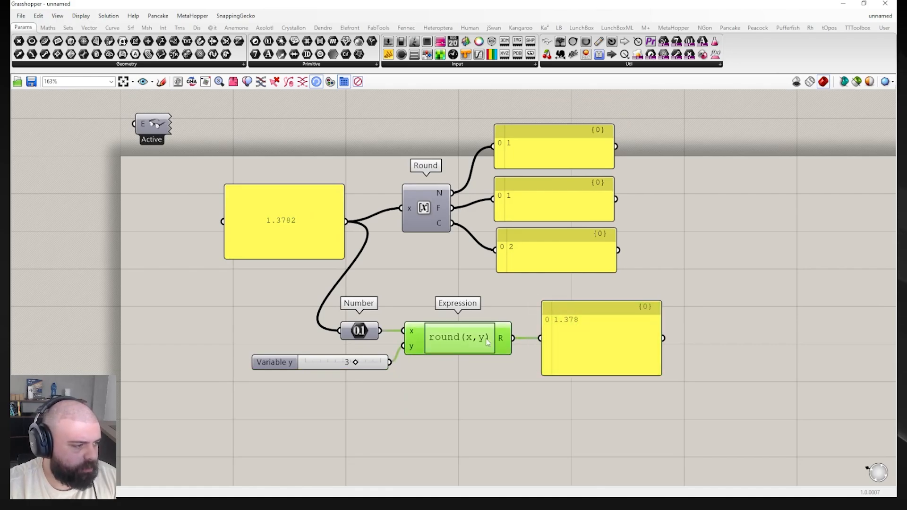
left_click(420, 215)
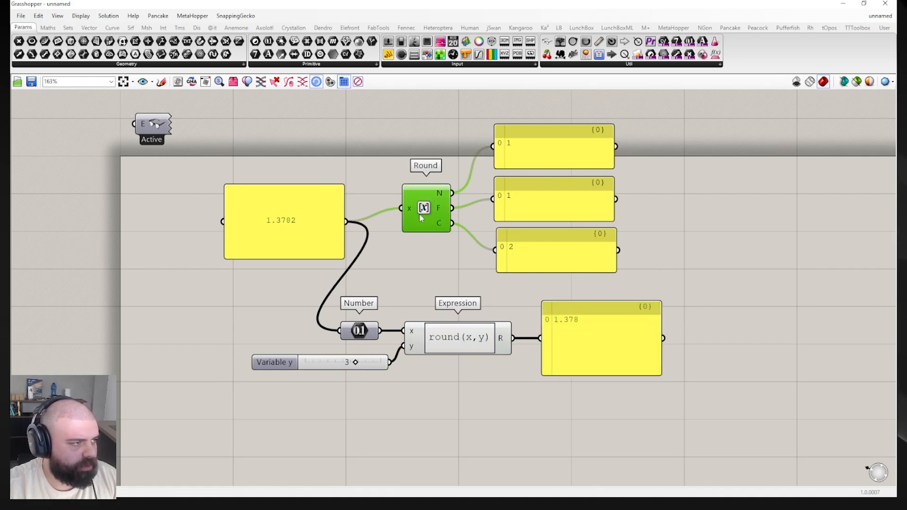
left_click(462, 266)
scroll(407, 228, "down", 1)
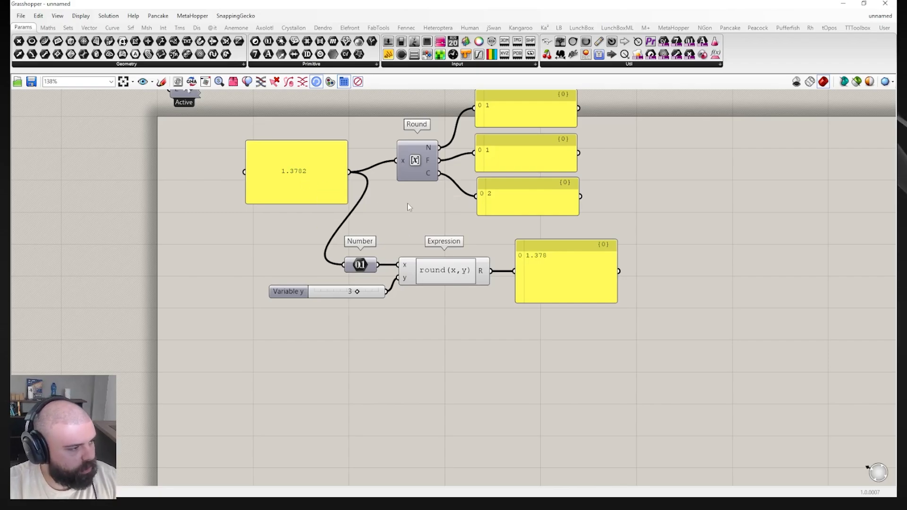
- Duplicate the 1.3782 panel below the slider and add the values 0.658, 2.375 and 0.234 on separate lines
left_click(255, 188)
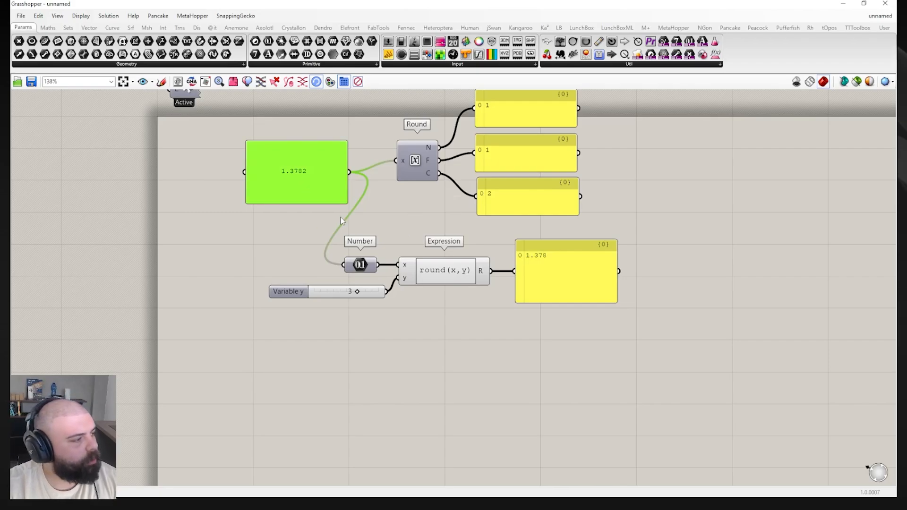
left_click_drag(314, 197, 336, 352, "alt")
left_click(316, 394)
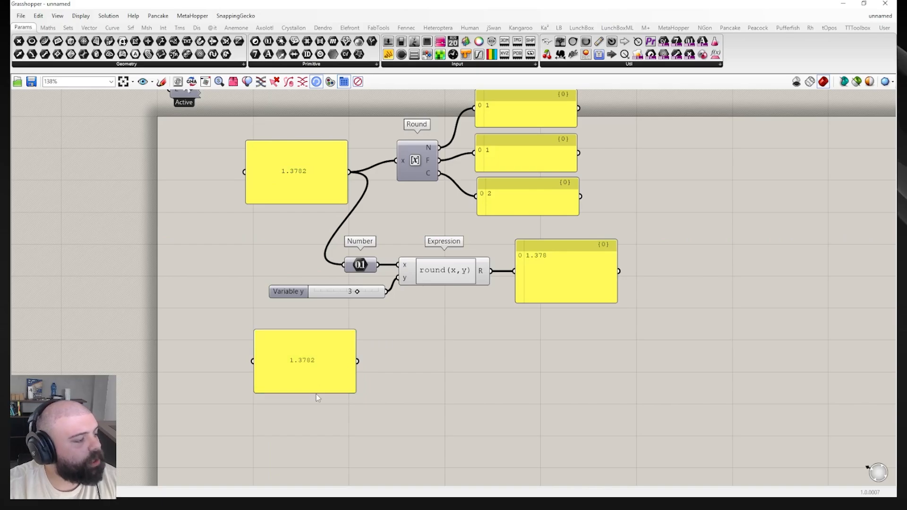
scroll(330, 396, "up", 3)
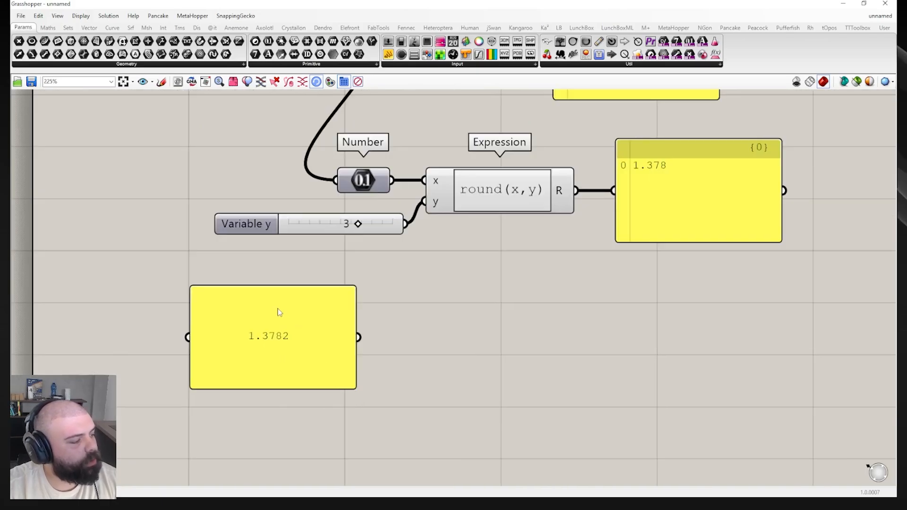
double_click(304, 345)
left_click(302, 297)
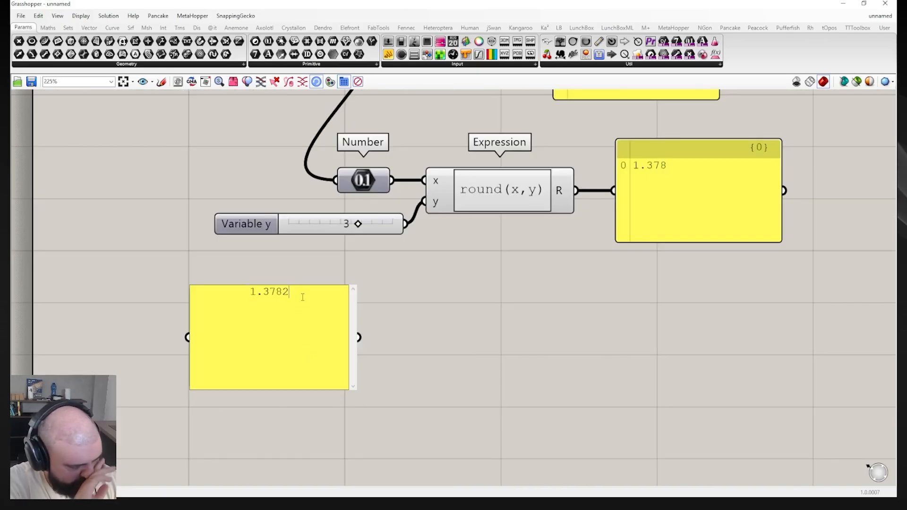
key("Return")
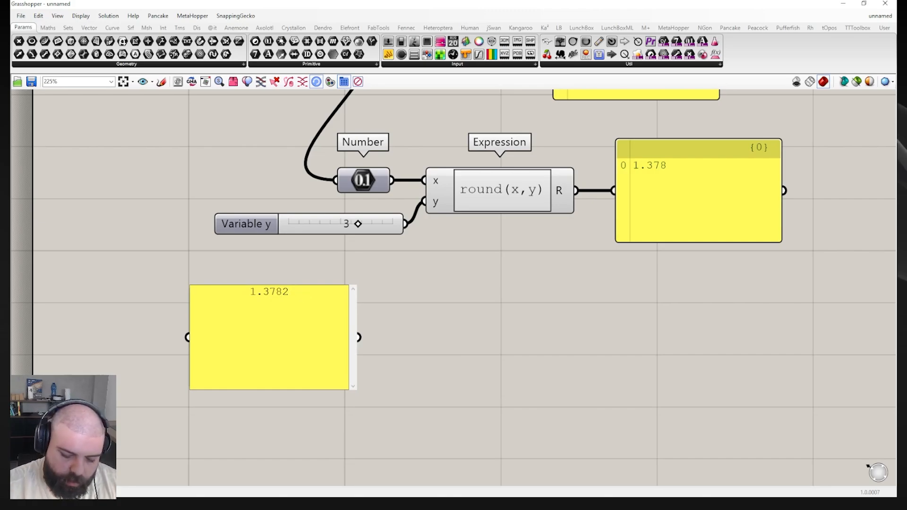
type("0.65")
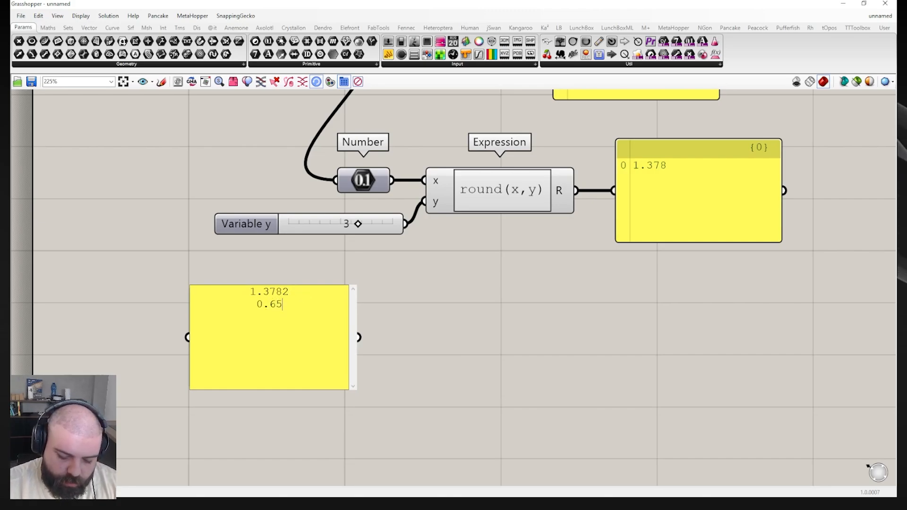
type("8")
key("Return")
type("2.375")
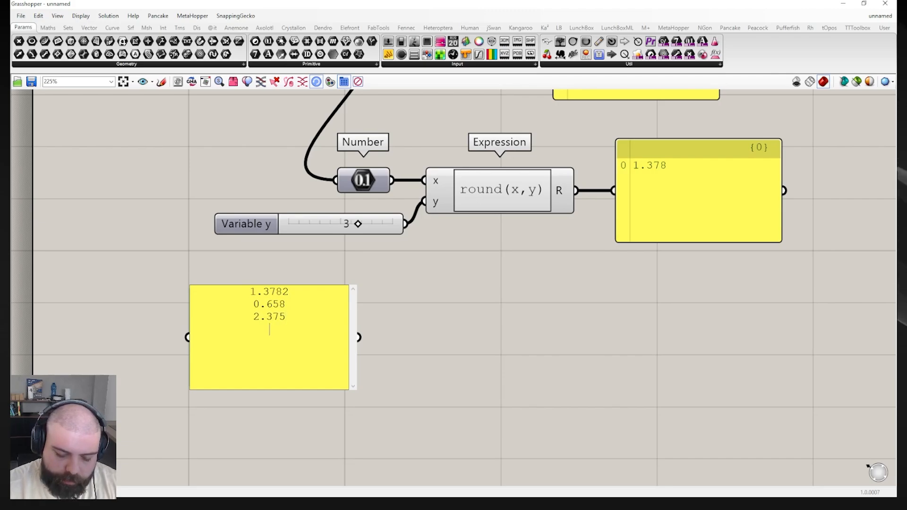
type("0.")
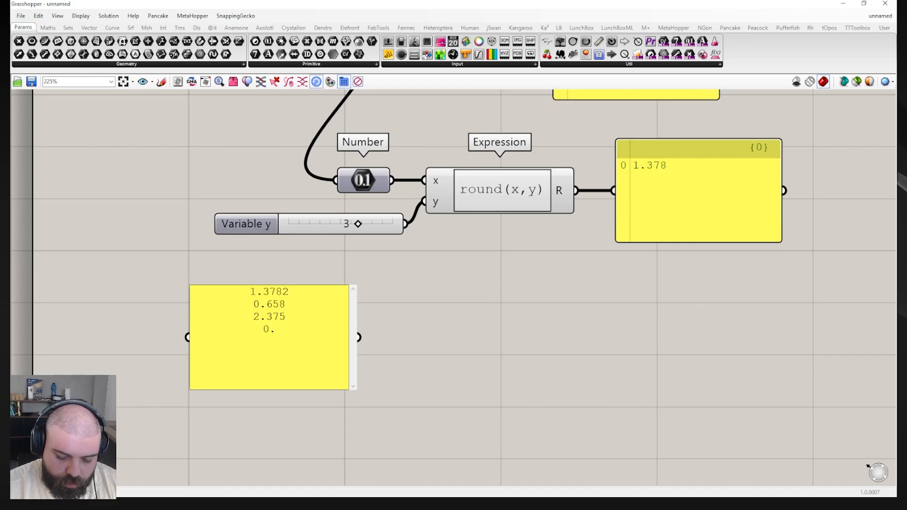
type("234")
left_click(364, 282)
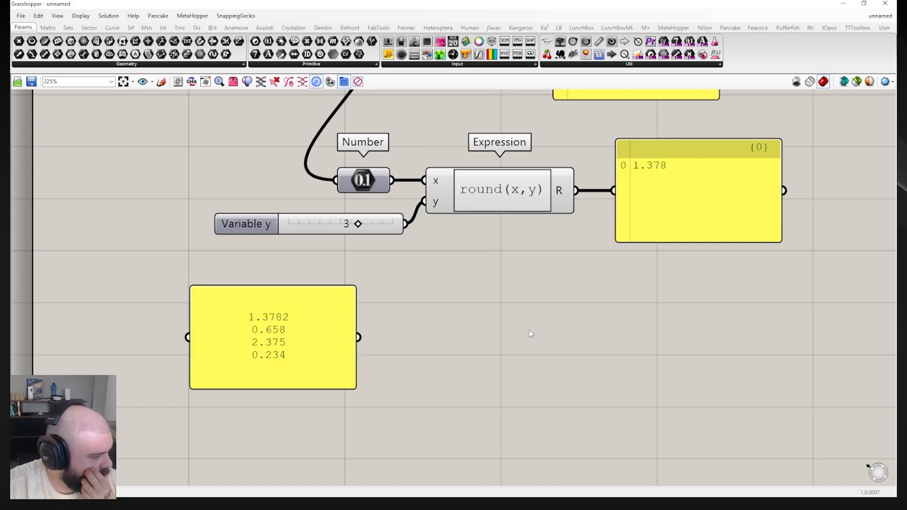
- Turn off Multiline Data for the duplicated panel so each line is a separate item, and narrow the panel
mouse_move(270, 323)
left_mouse_down()
mouse_move(296, 312)
mouse_move(270, 320)
left_mouse_up()
scroll(285, 315, "down", 2)
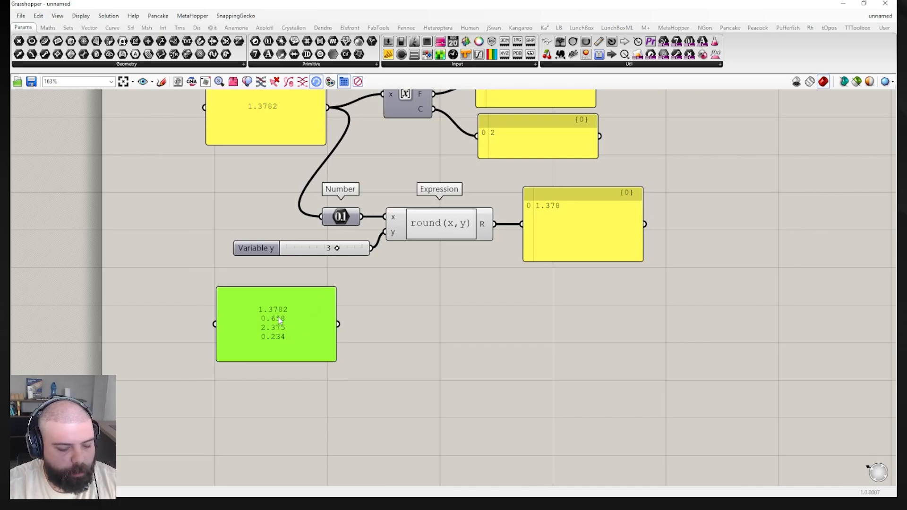
right_click(280, 321)
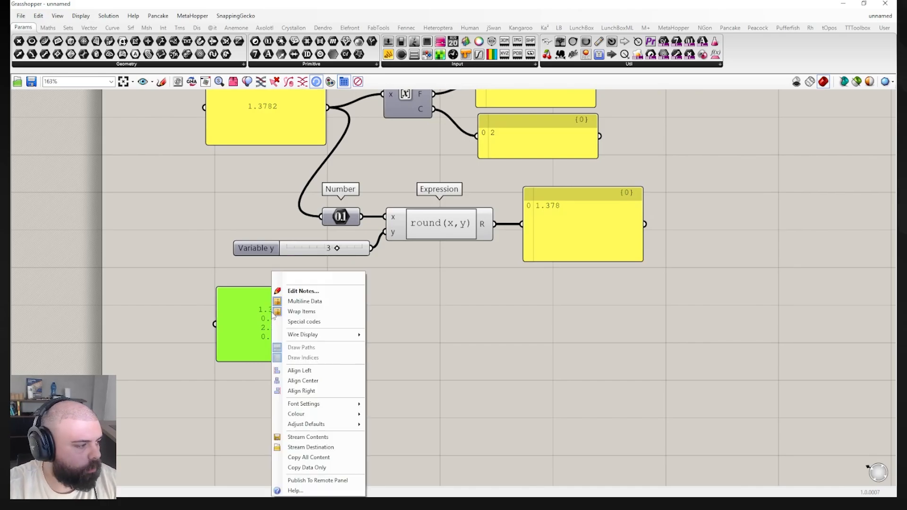
left_click(303, 302)
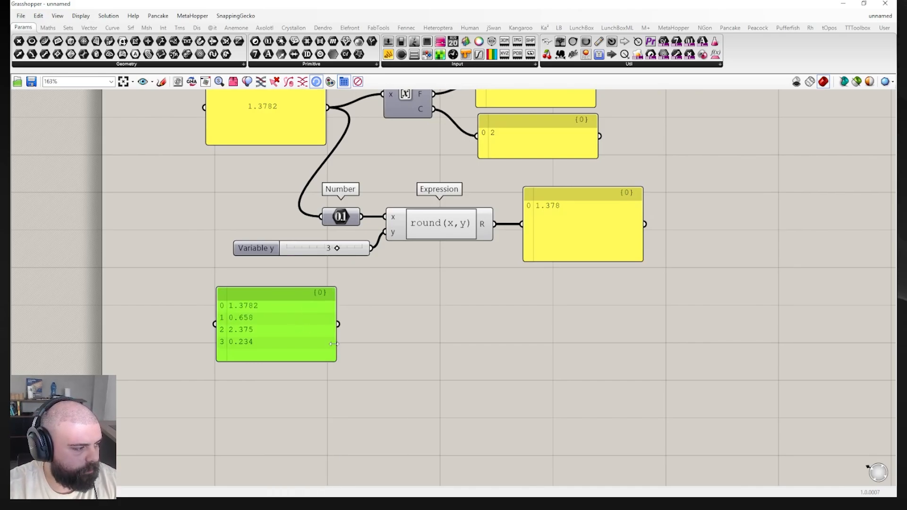
left_click_drag(334, 344, 285, 349)
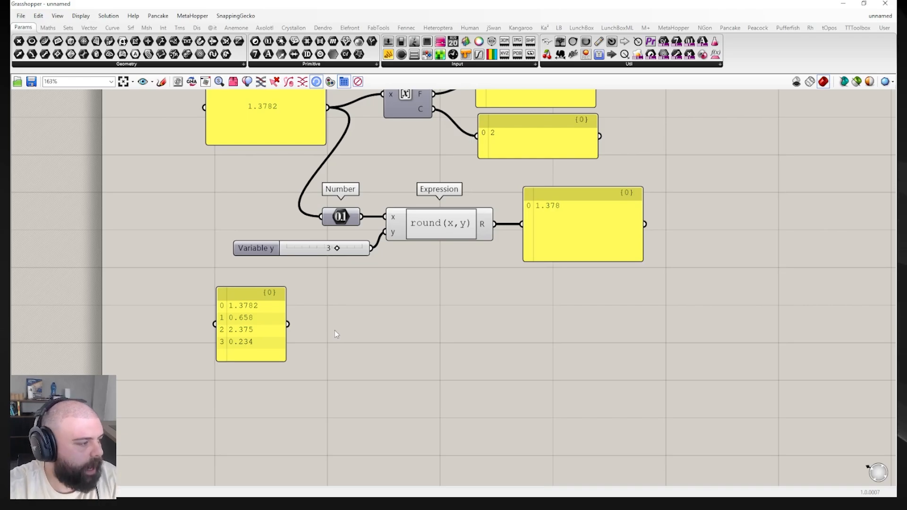
- Connect the four-value list panel to Round's x input and enlarge the N result panel to show every item
scroll(359, 365, "down", 3)
left_click_drag(260, 335, 403, 264)
scroll(333, 180, "up", 3)
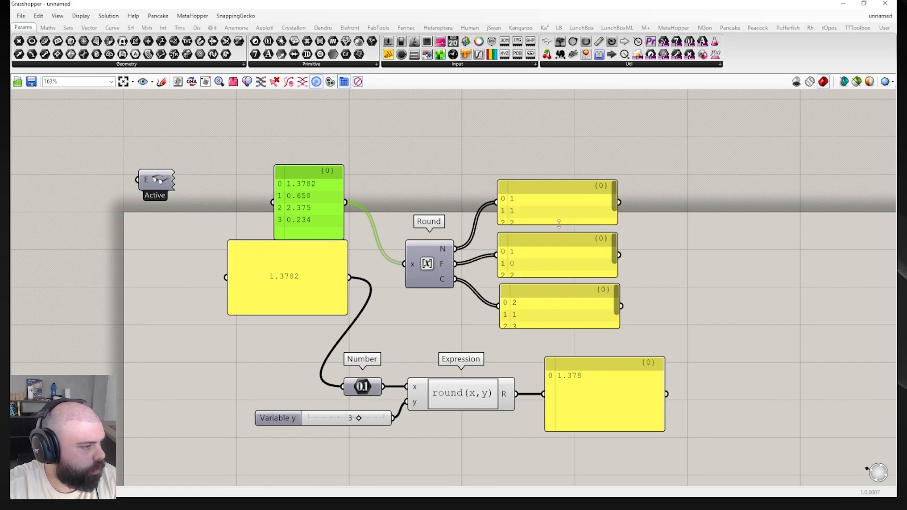
left_click_drag(561, 223, 557, 197)
left_click(386, 216)
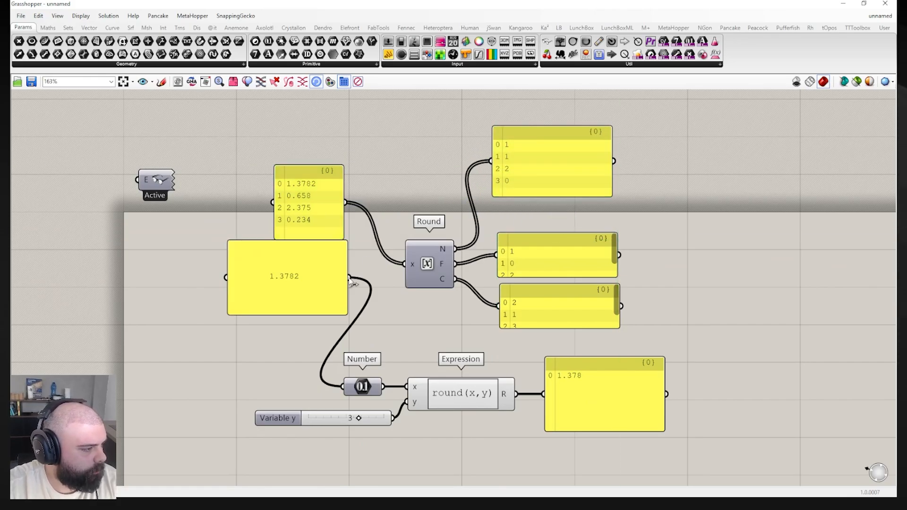
- Reconnect the 1.3782 panel to Round, and feed the four-value list into the Number parameter with Variable y set to 4
left_click_drag(349, 277, 405, 263)
left_click_drag(311, 197, 343, 387)
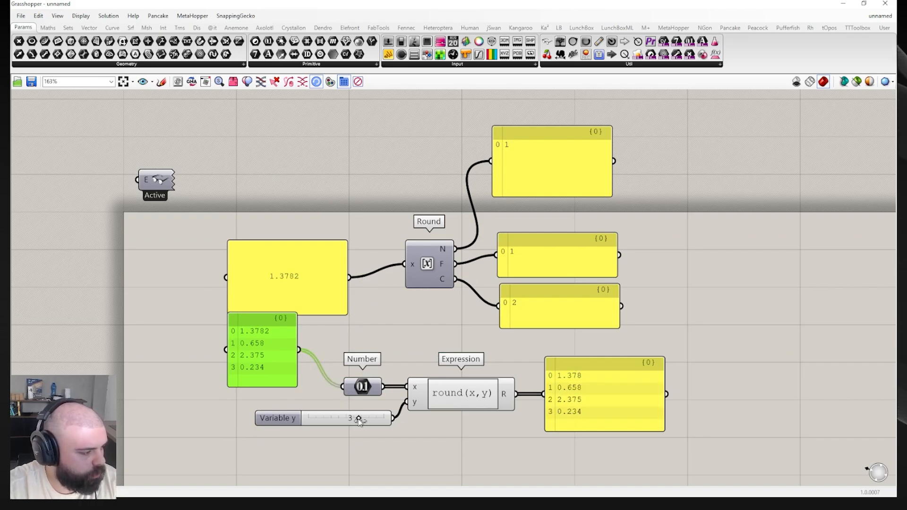
left_click_drag(359, 418, 383, 418)
- Reconnect the 1.3782 panel to the Number parameter and move the four-value list panel below the Variable y slider
left_click_drag(350, 278, 343, 386)
scroll(343, 386, "down", 2)
left_click_drag(262, 359, 301, 414)
scroll(301, 415, "up", 3)
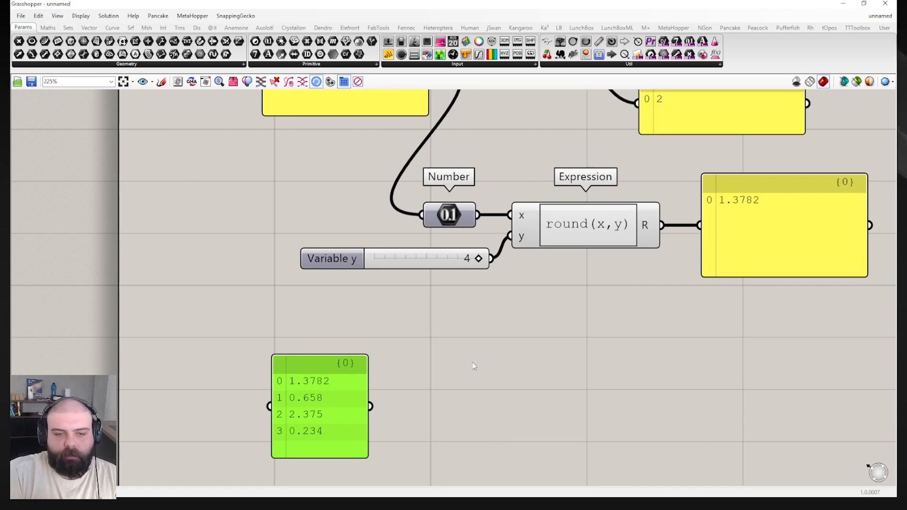
- Duplicate the four-value list panel, replace the copy's contents with 0.25, .5 and 1.25, and place it beside the original
scroll(492, 378, "down", 3)
scroll(489, 407, "up", 3)
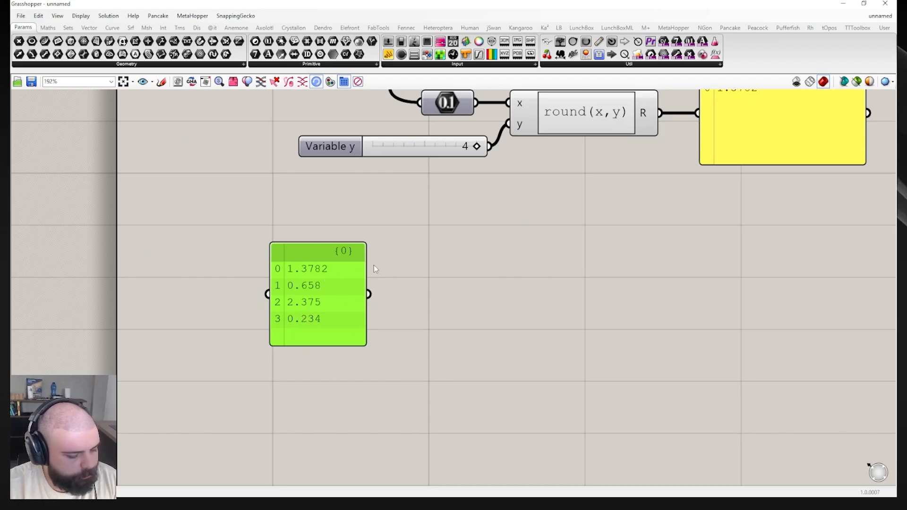
left_click_drag(329, 267, 331, 384, "alt")
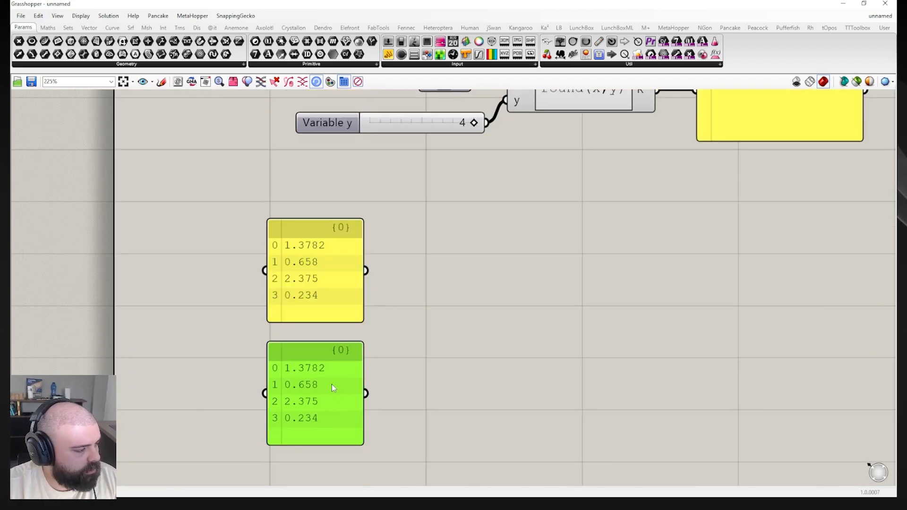
double_click(332, 384)
type("0")
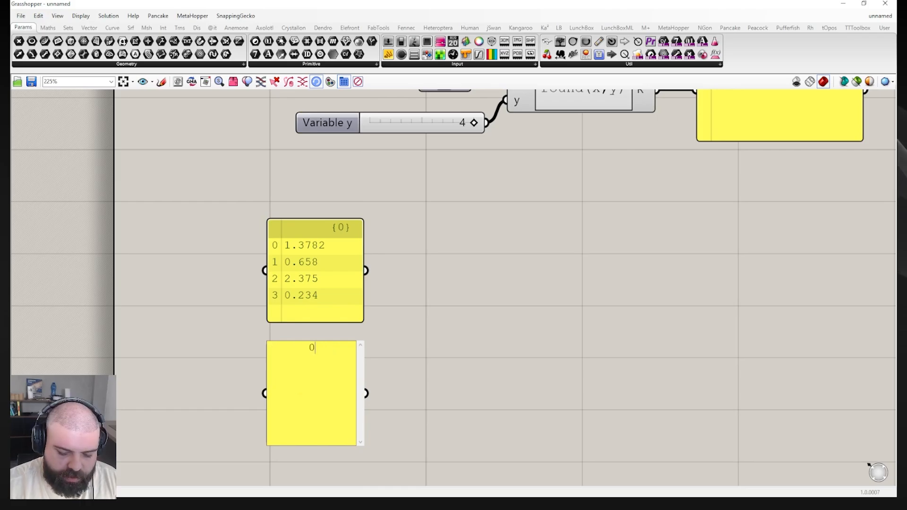
type(".25 ")
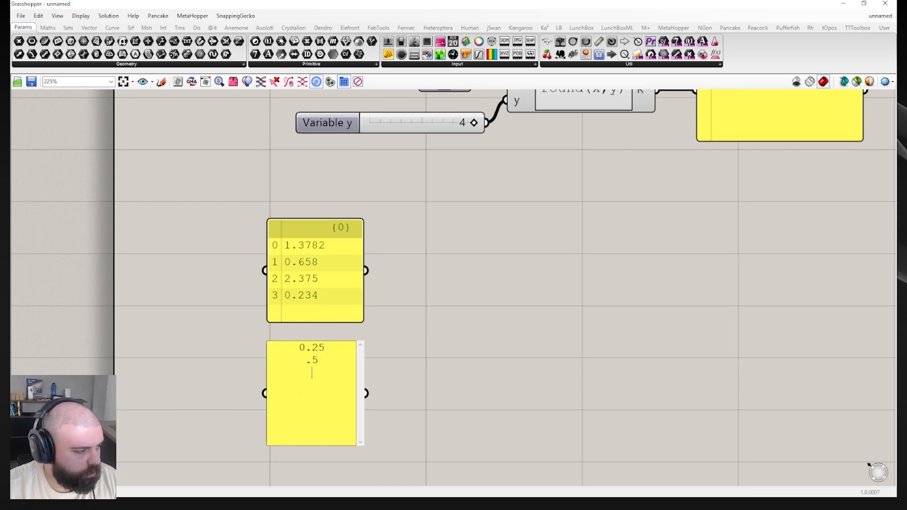
type(".5")
key("Return")
type("1.25")
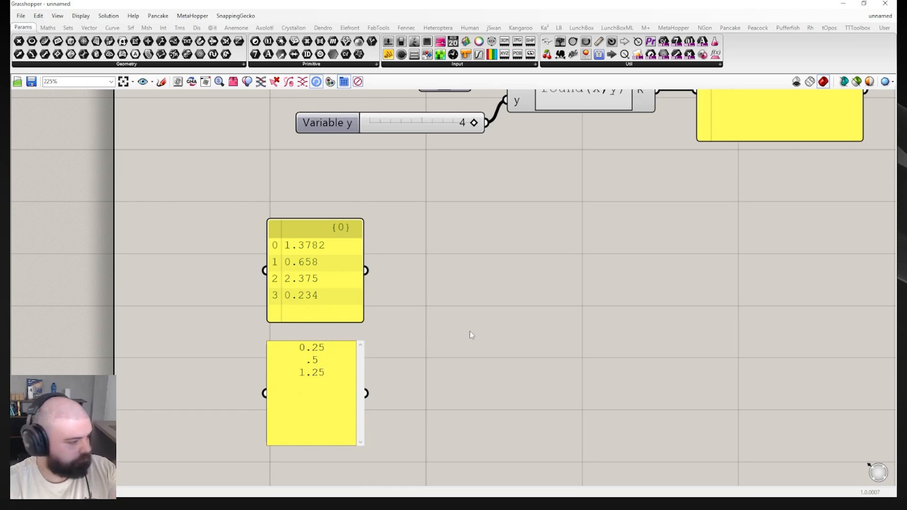
left_click(469, 335)
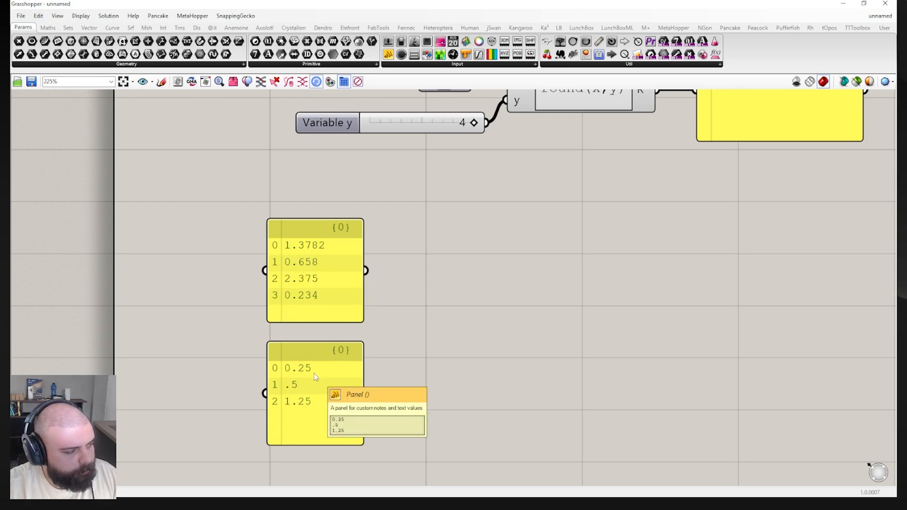
mouse_move(314, 373)
left_mouse_down()
mouse_move(489, 250)
mouse_move(432, 248)
left_mouse_up()
left_click(460, 203)
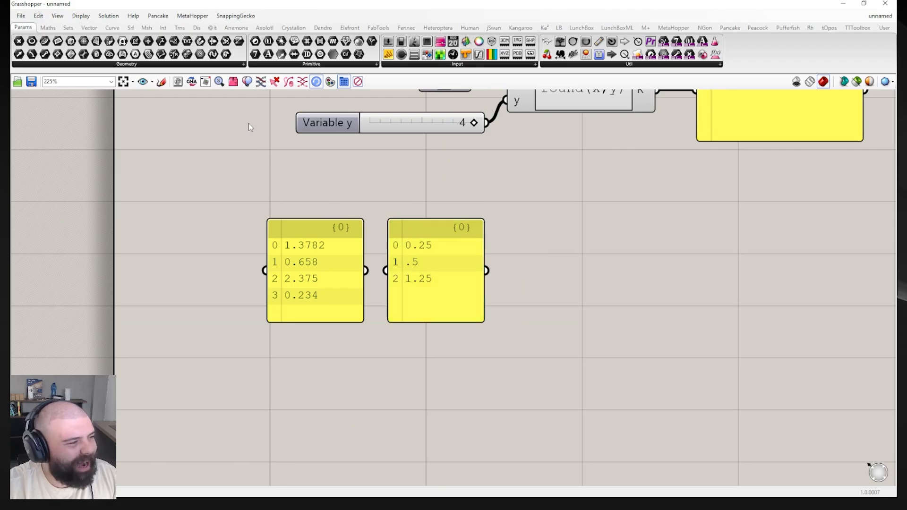
- Sketch black lines between the two panels linking 0.234 to 0.25, 0.658 to .5, and both 1.3782 and 2.375 to 1.25
left_click(161, 81)
scroll(425, 241, "up", 4)
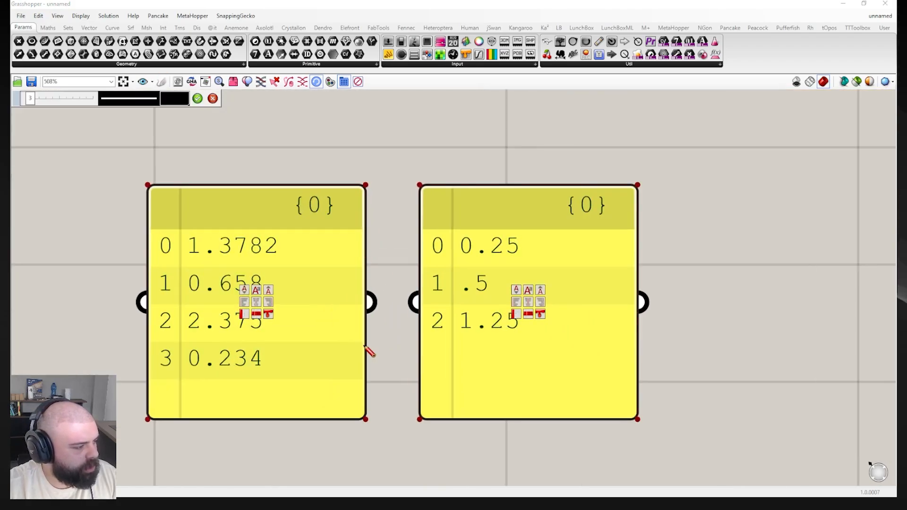
scroll(371, 348, "down", 2)
scroll(259, 365, "down", 1)
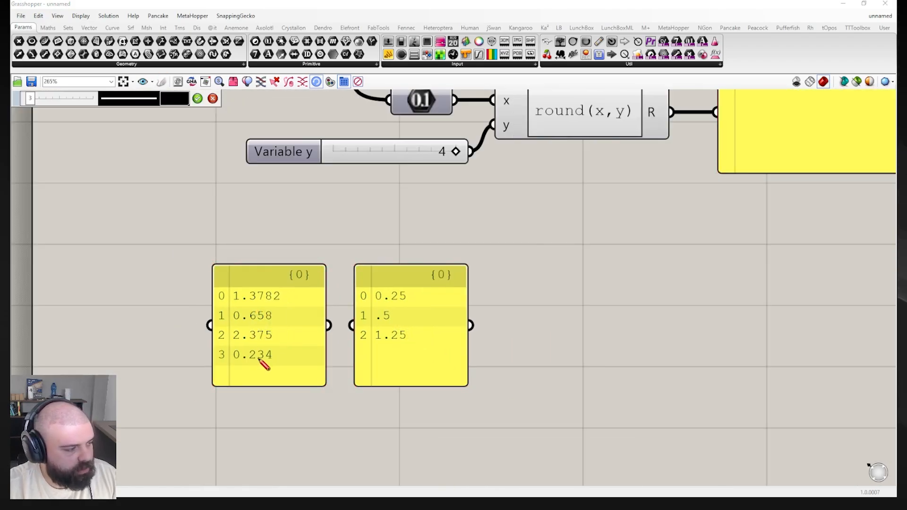
left_click_drag(282, 359, 351, 298)
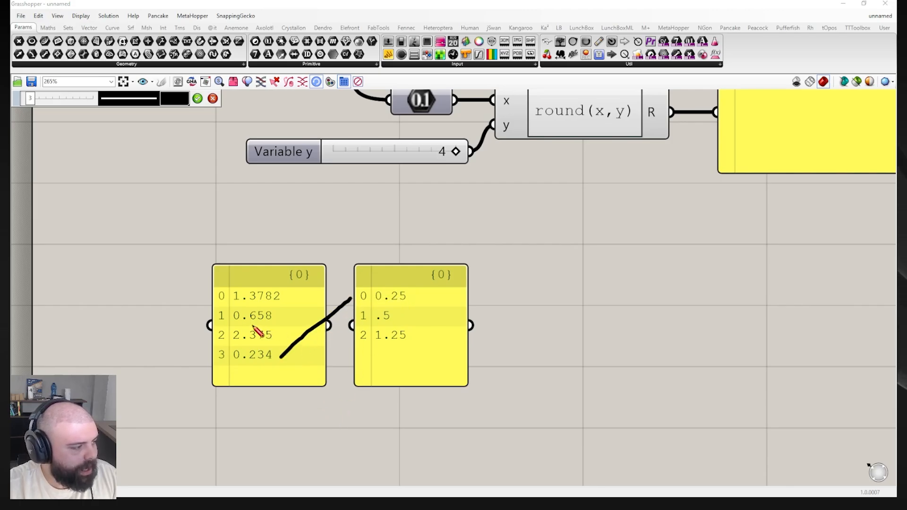
left_click_drag(282, 320, 366, 320)
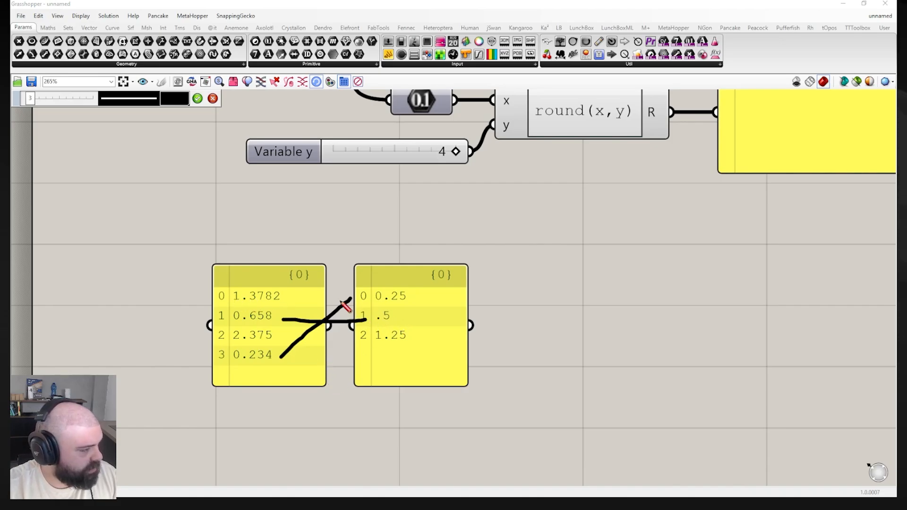
left_click_drag(298, 297, 368, 332)
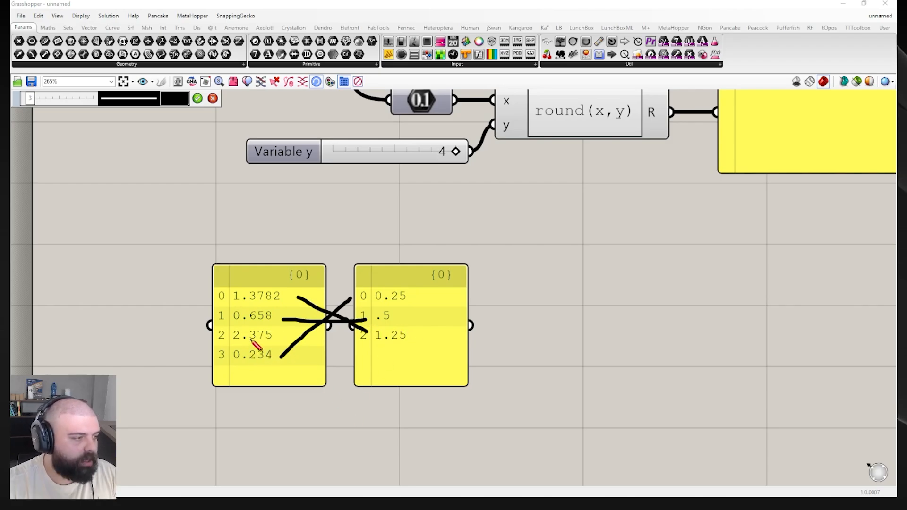
left_click_drag(274, 340, 358, 336)
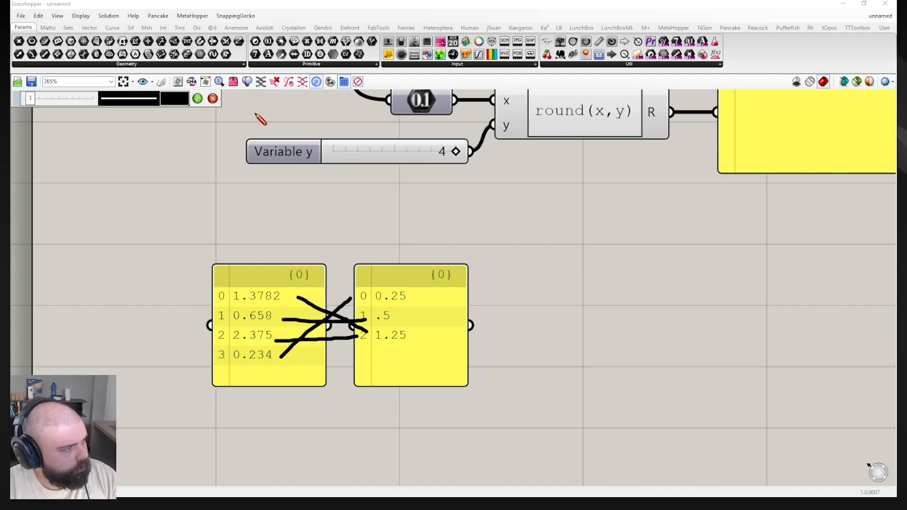
- Finish the sketch, remove the lines between the two panels, and move the 0.25, .5, 1.25 panel below the four-value list panel
left_click(197, 98)
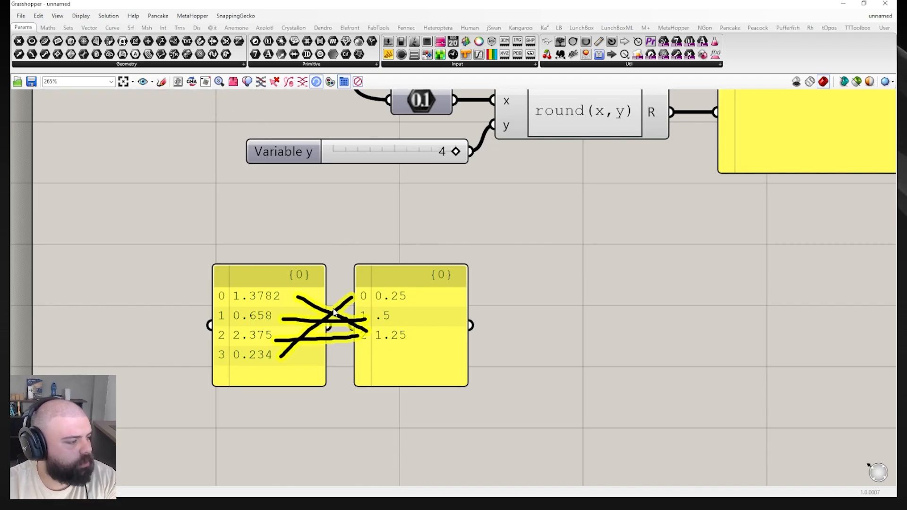
scroll(344, 359, "down", 4)
scroll(397, 191, "up", 1)
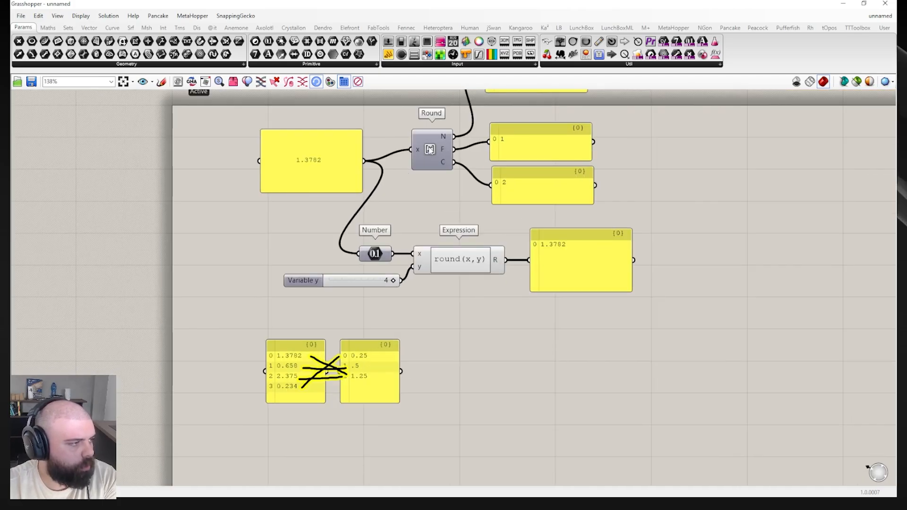
left_click(429, 147)
left_click(415, 200)
left_click(439, 252)
left_click(455, 326)
scroll(455, 325, "up", 3)
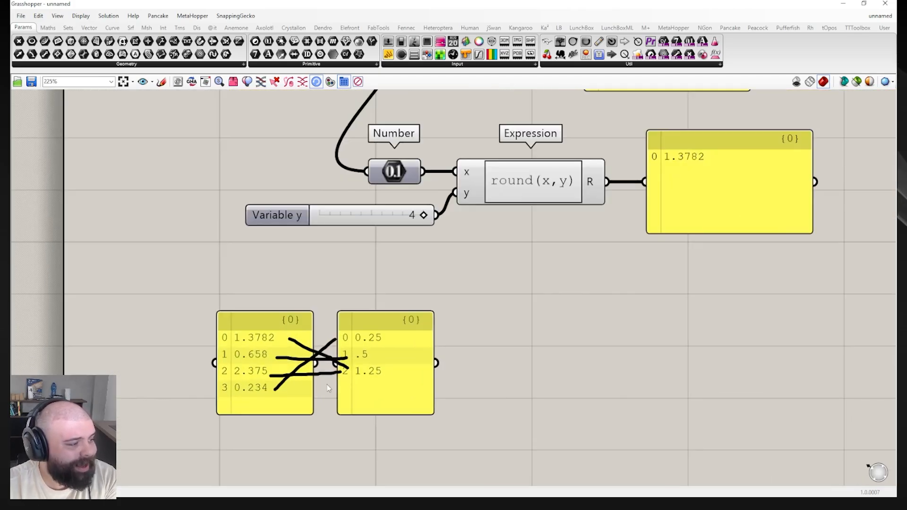
scroll(451, 304, "down", 4)
scroll(433, 296, "up", 5)
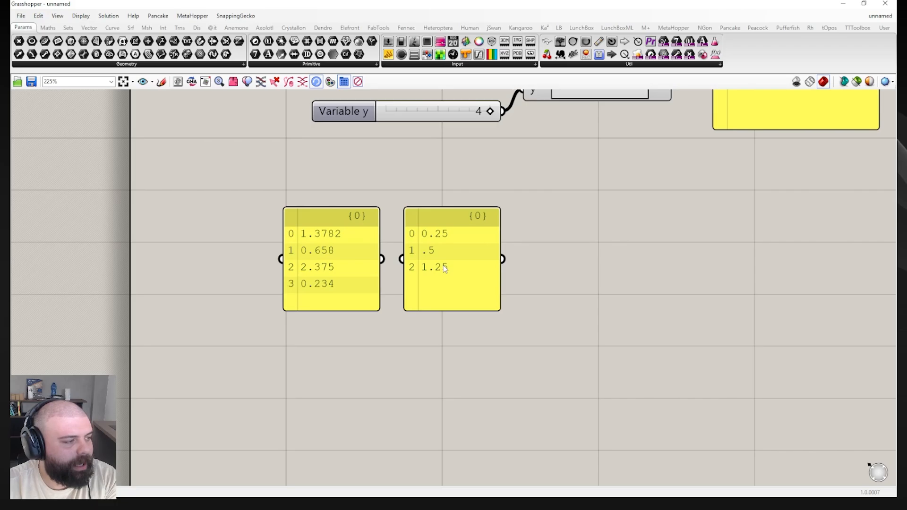
left_click_drag(434, 297, 313, 418)
left_click(409, 342)
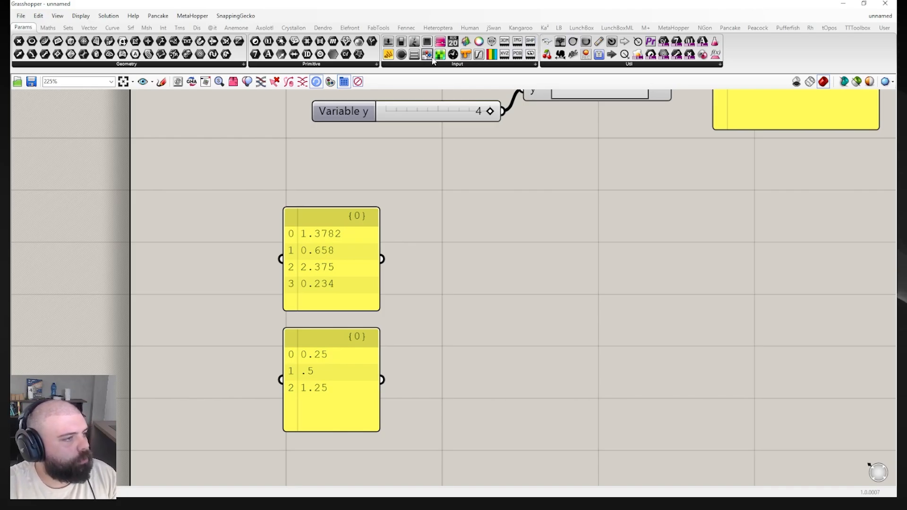
- Add a Pufferfish Round To Nearest component to the canvas beside the two list panels
left_click(788, 28)
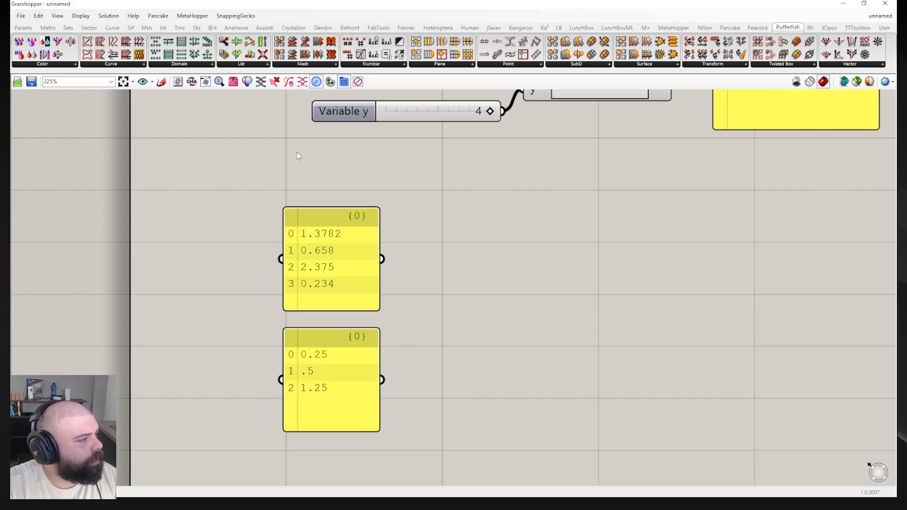
left_click(384, 64)
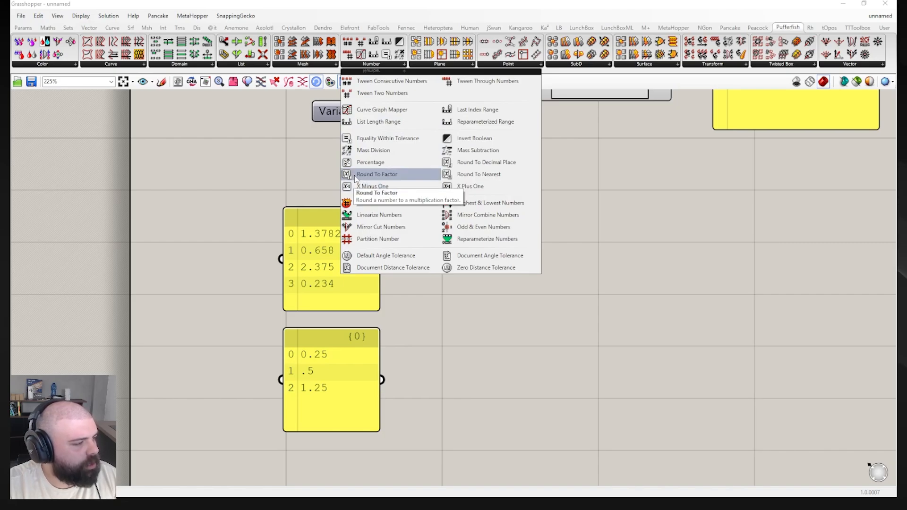
left_click(478, 174)
left_click(567, 283)
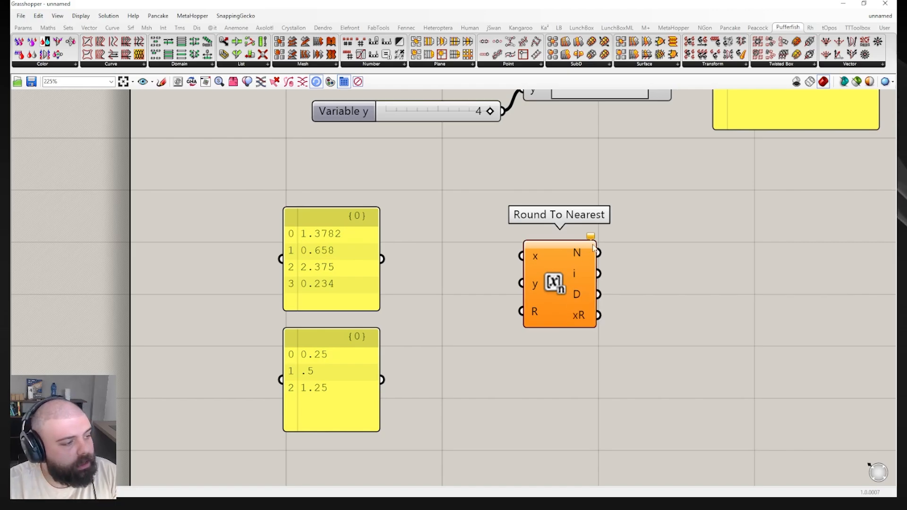
left_click(546, 268)
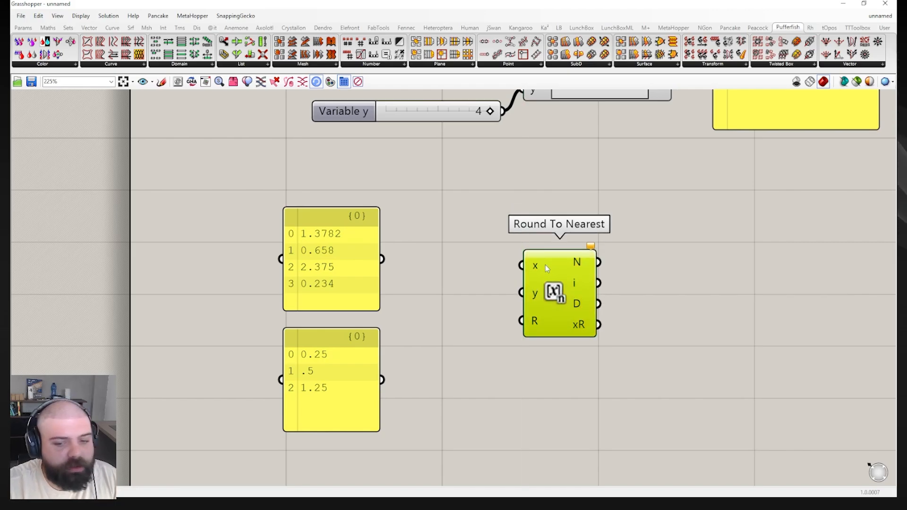
left_click(460, 268)
- Connect the four-value list to the x input of Round To Nearest and the 0.25, .5, 1.25 list to its y input
left_click(330, 265)
left_click_drag(385, 258, 521, 265)
left_click_drag(567, 292, 561, 285)
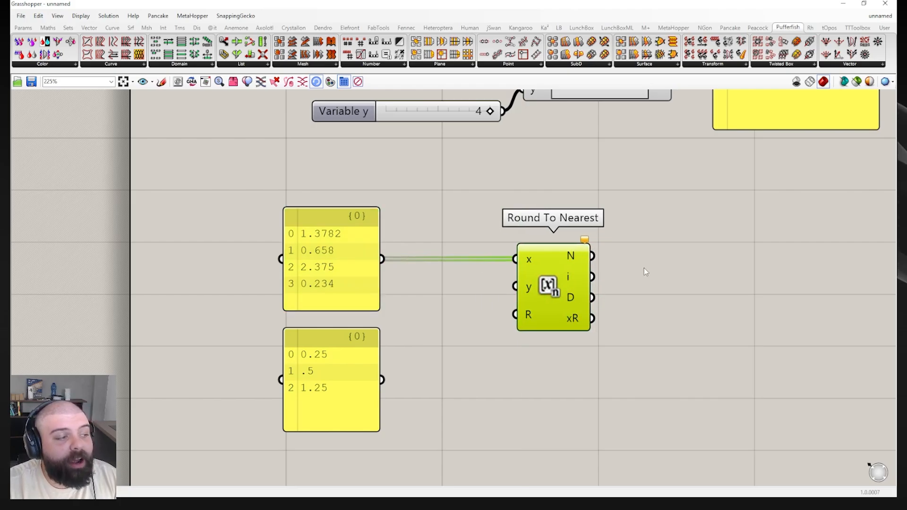
left_click(643, 268)
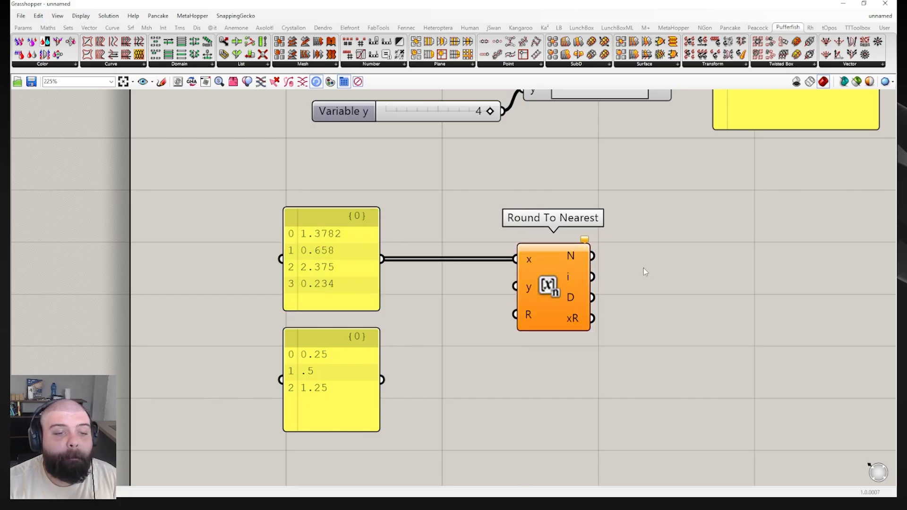
left_click(340, 376)
left_click_drag(381, 380, 500, 285)
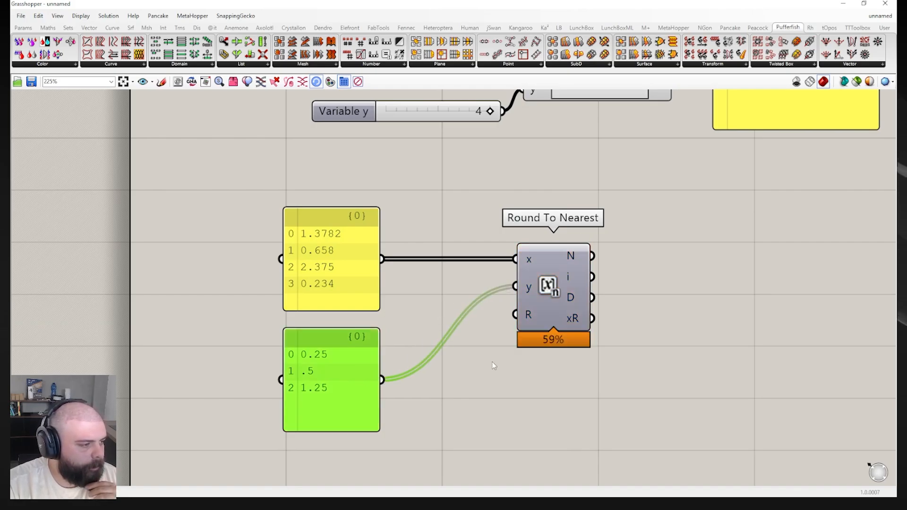
left_click(491, 361)
scroll(141, 196, "down", 1)
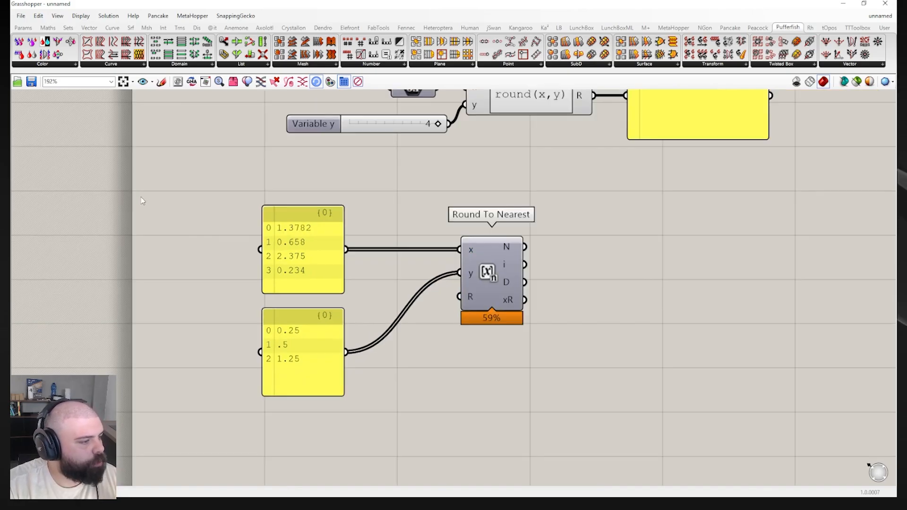
scroll(589, 296, "up", 1)
mouse_move(447, 299)
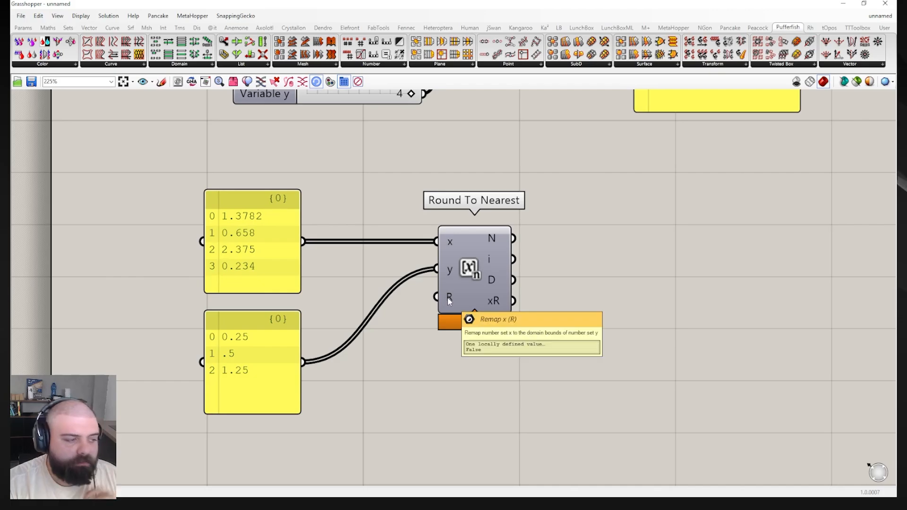
- Add a panel, connect it to the N output of Round To Nearest, and shorten it to fit its rows
left_click(24, 28)
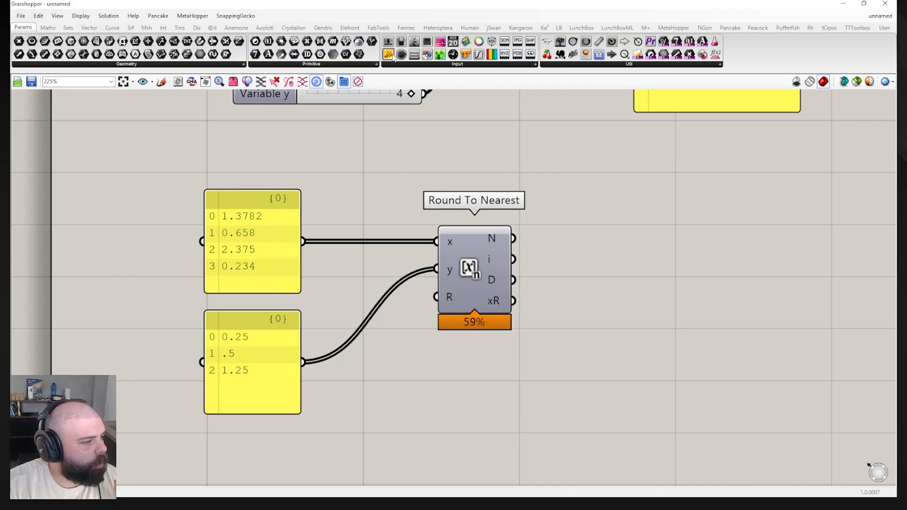
left_click_drag(474, 139, 678, 248)
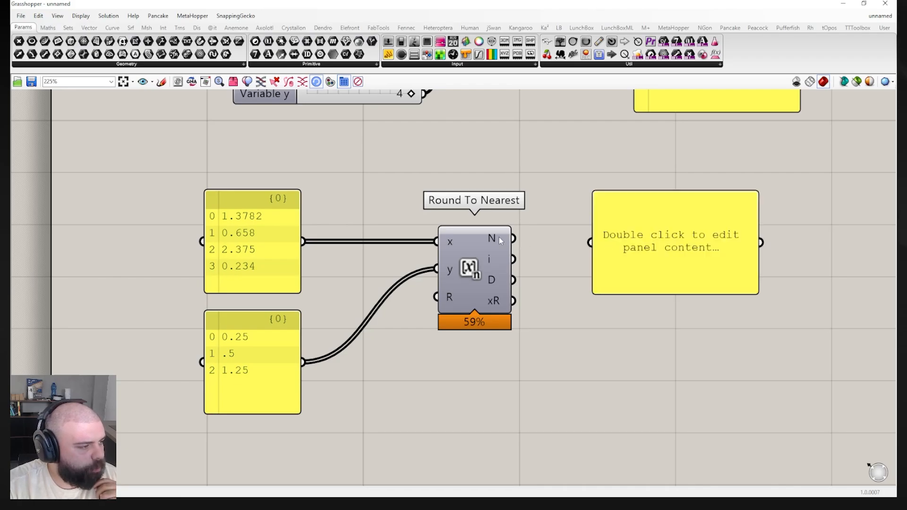
mouse_move(501, 241)
left_click_drag(501, 241, 612, 241)
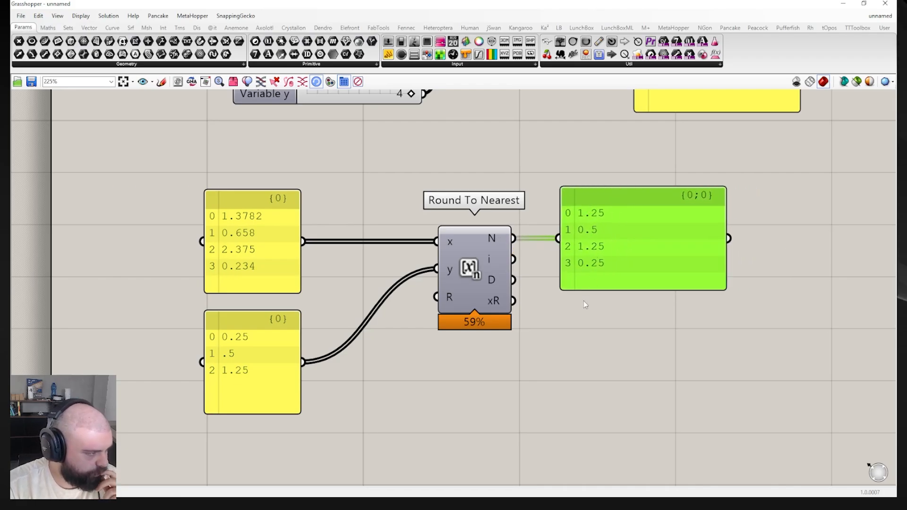
left_click_drag(587, 289, 587, 274)
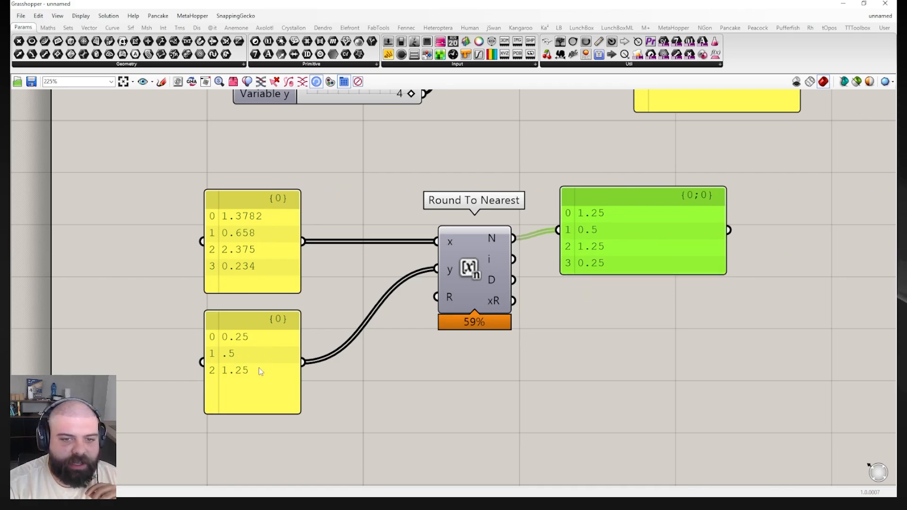
- Duplicate the four-value list panel and place the copy over the free side of the N result panel for comparison
left_click(244, 251)
left_click_drag(245, 250, 661, 236, "alt")
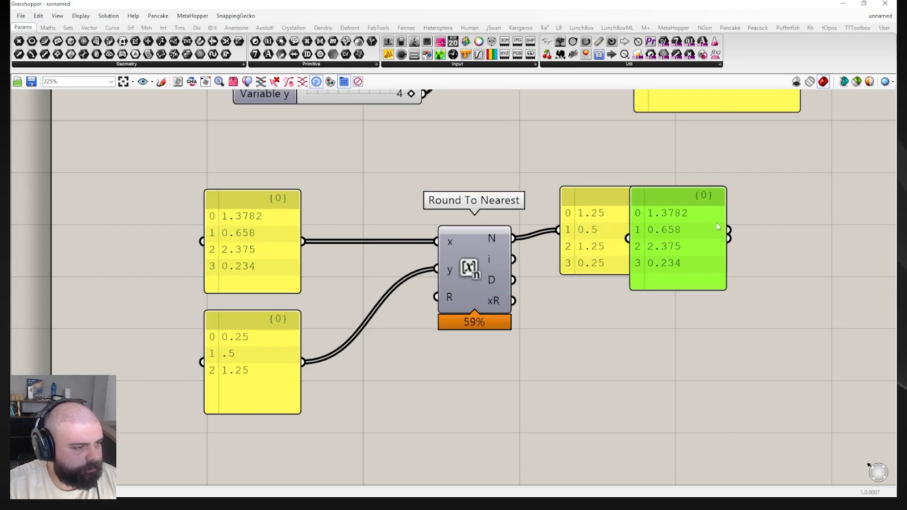
left_click(744, 311)
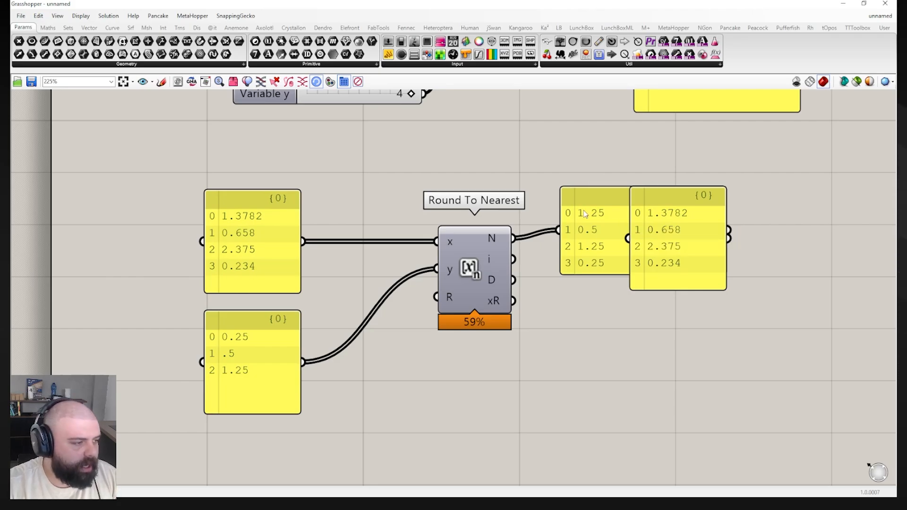
- Add 1.5 as a fourth entry to the list panel feeding the y input
double_click(251, 349)
left_click(274, 348)
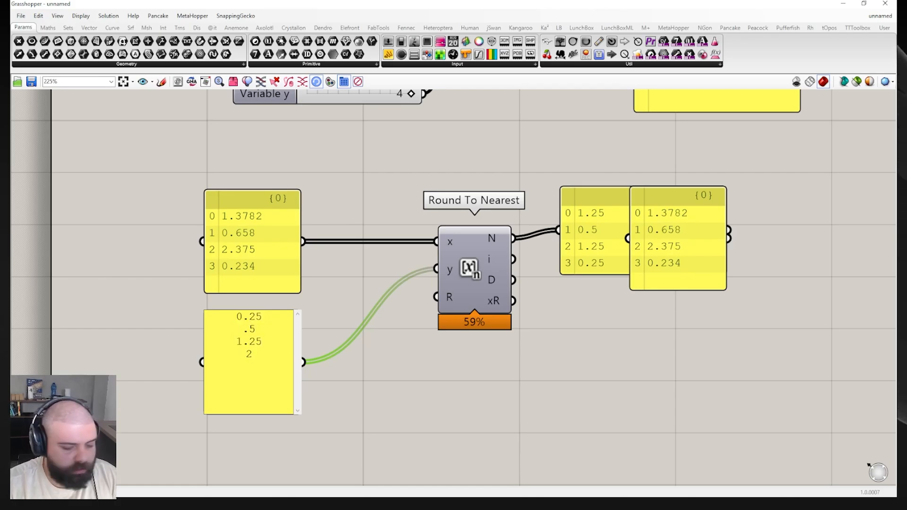
type("1.5")
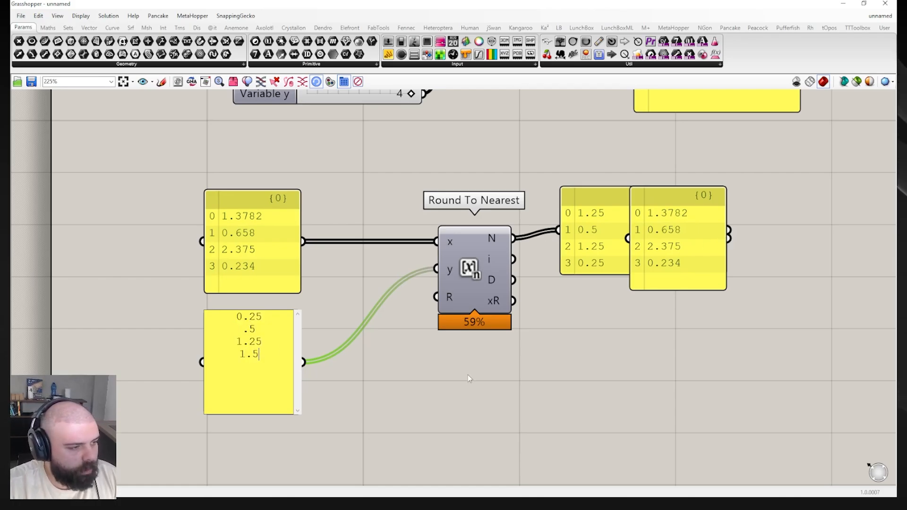
left_click(529, 403)
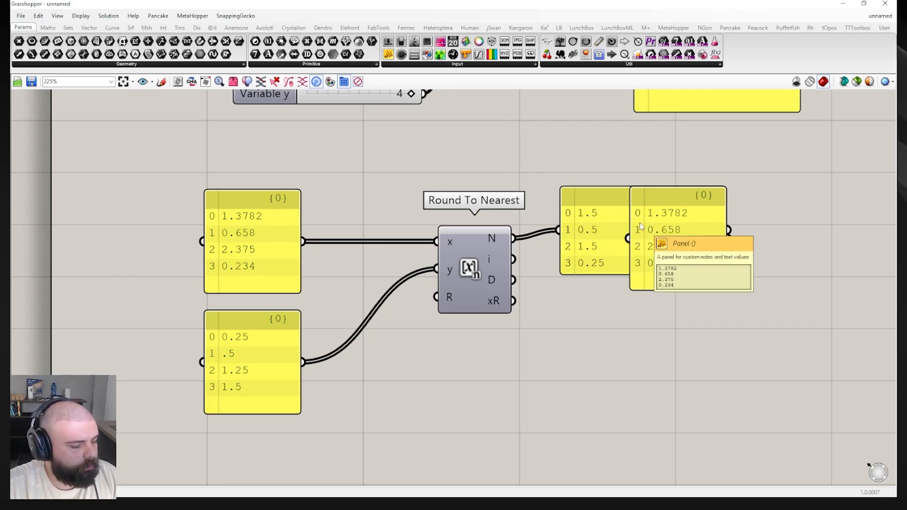
- Replace the 1.5 entry in the y input's list panel with 2
double_click(243, 391)
left_click_drag(262, 354, 218, 353)
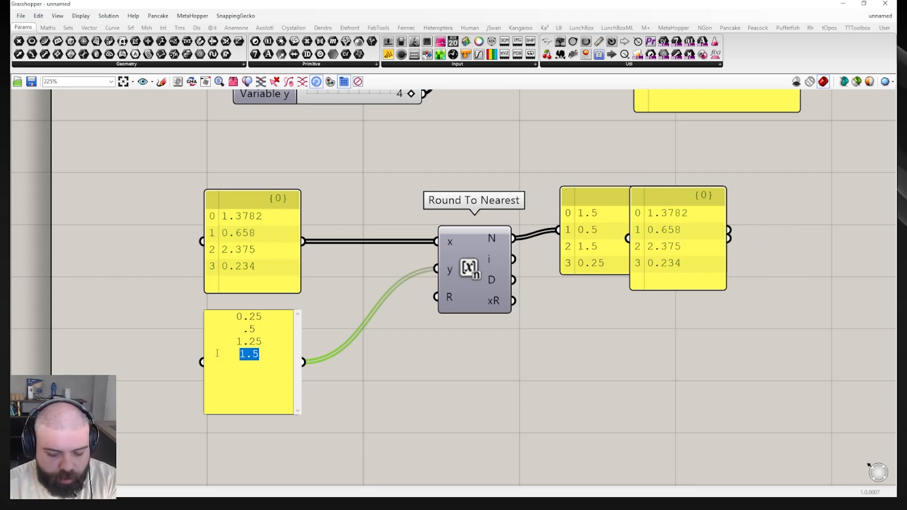
type("2")
left_click(617, 367)
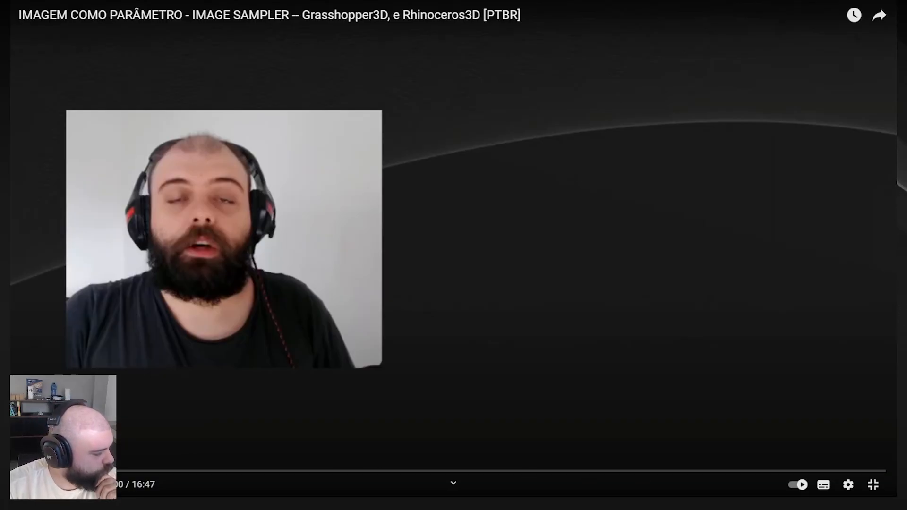
- Adjust the volume of the Image Sampler video and skip ahead through it
left_click_drag(121, 484, 113, 485)
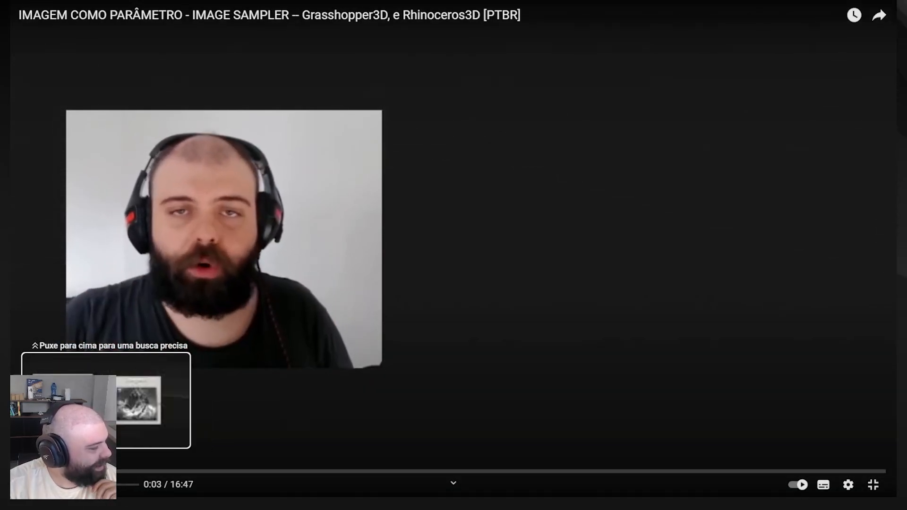
left_click(44, 471)
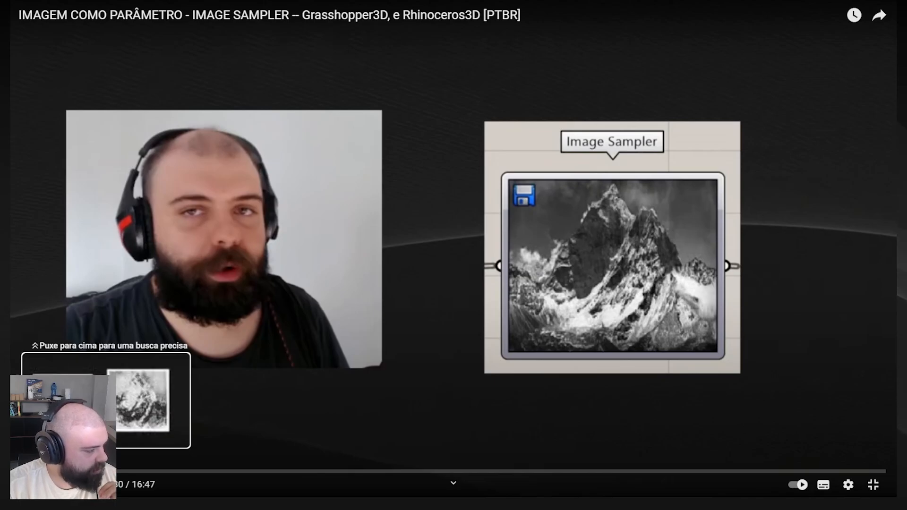
left_click(80, 471)
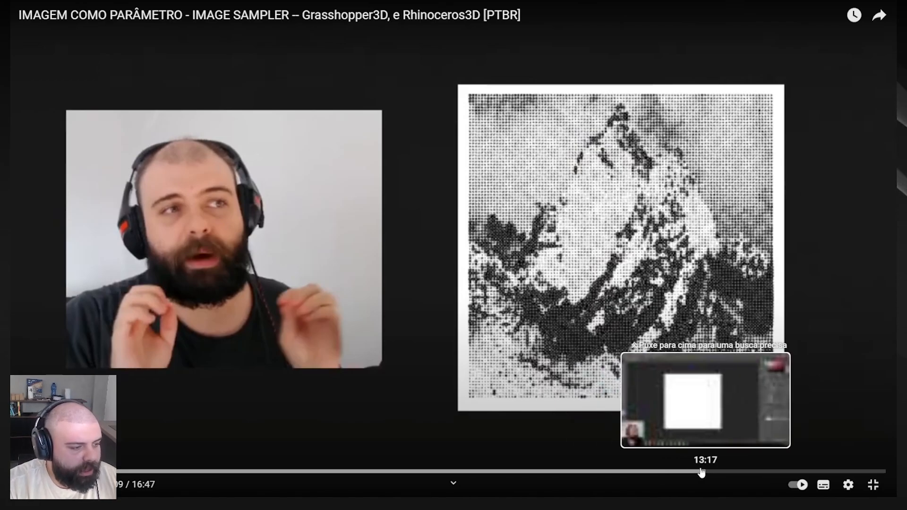
left_click(810, 470)
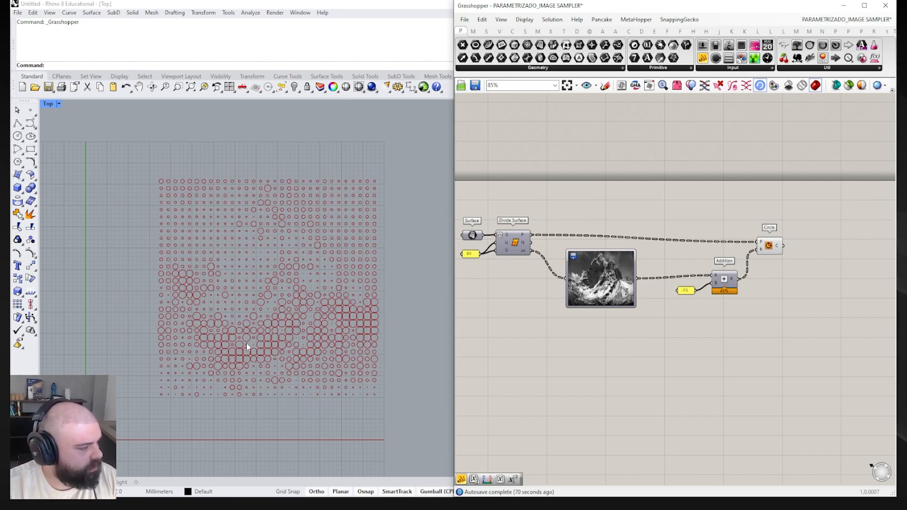
- Examine the circle pattern in Rhino's Top view and compare it with the mountain image in Grasshopper's Image Sampler
scroll(245, 342, "up", 6)
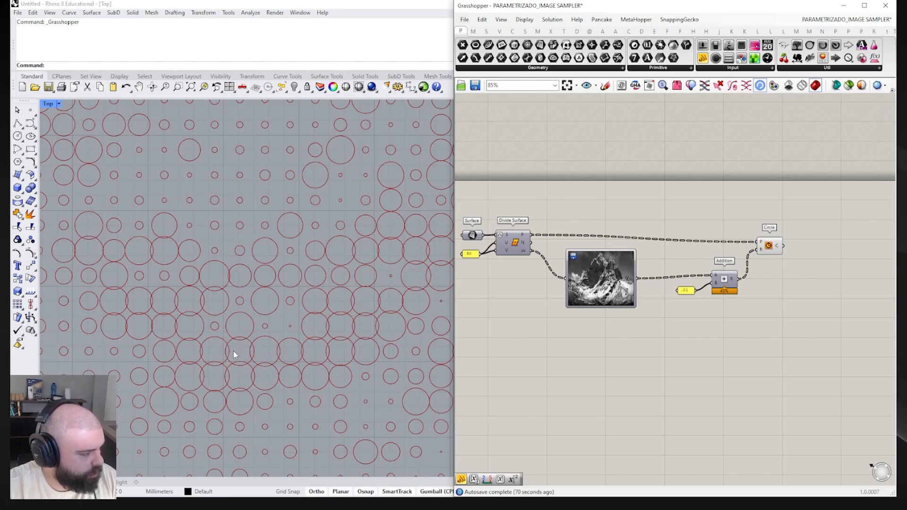
scroll(236, 335, "down", 4)
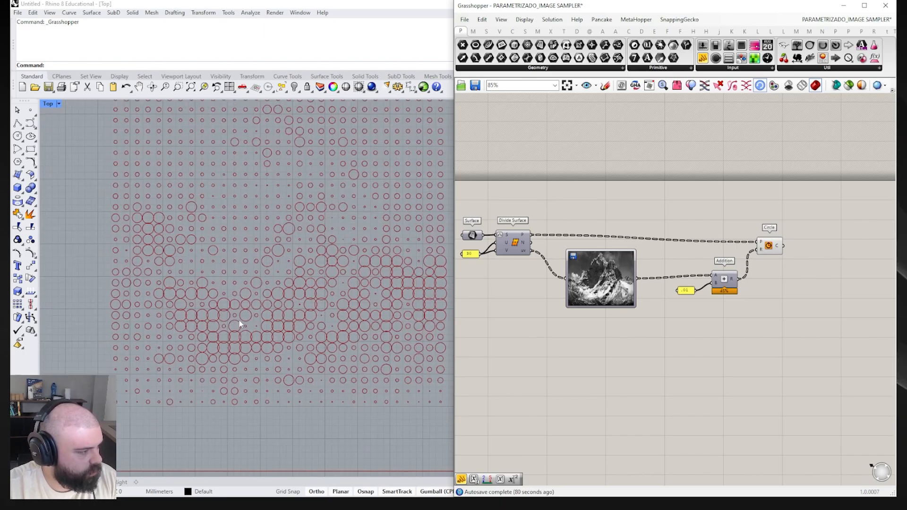
scroll(226, 267, "up", 1)
scroll(226, 268, "down", 1)
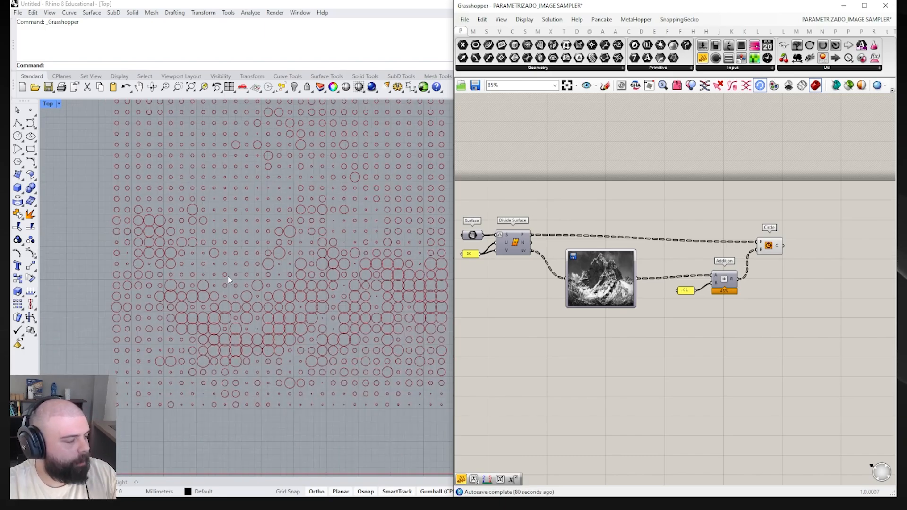
scroll(590, 265, "up", 6)
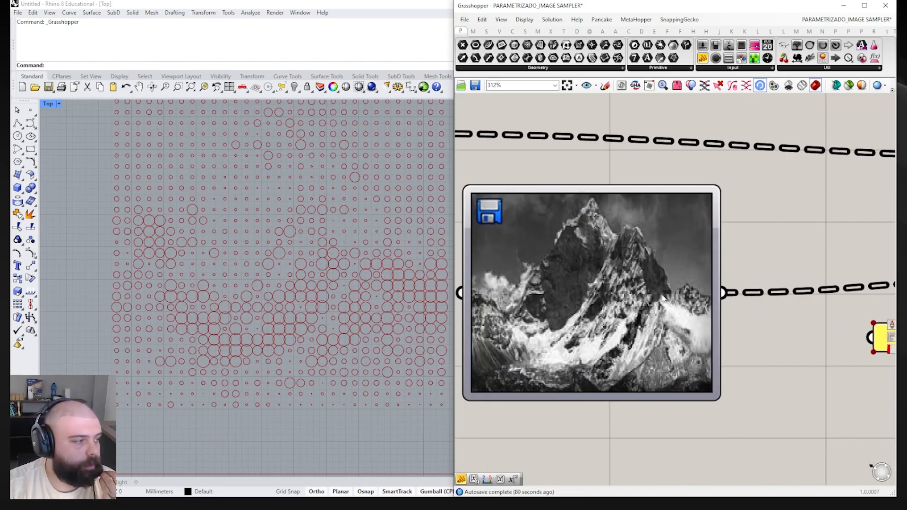
scroll(202, 324, "down", 2)
scroll(551, 244, "down", 3)
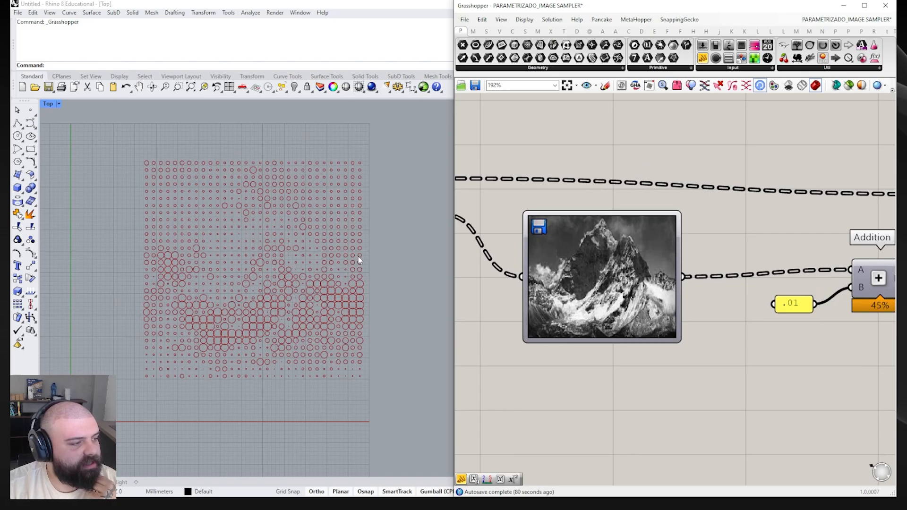
scroll(324, 245, "down", 2)
scroll(299, 204, "up", 2)
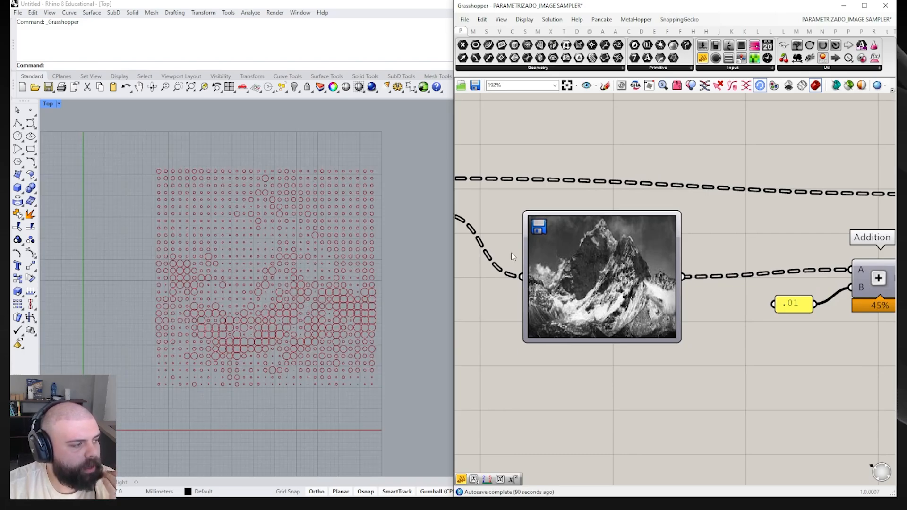
- Attach an enlarged panel to the Addition result and examine the radius values it outputs
scroll(511, 253, "down", 4)
scroll(799, 284, "up", 2)
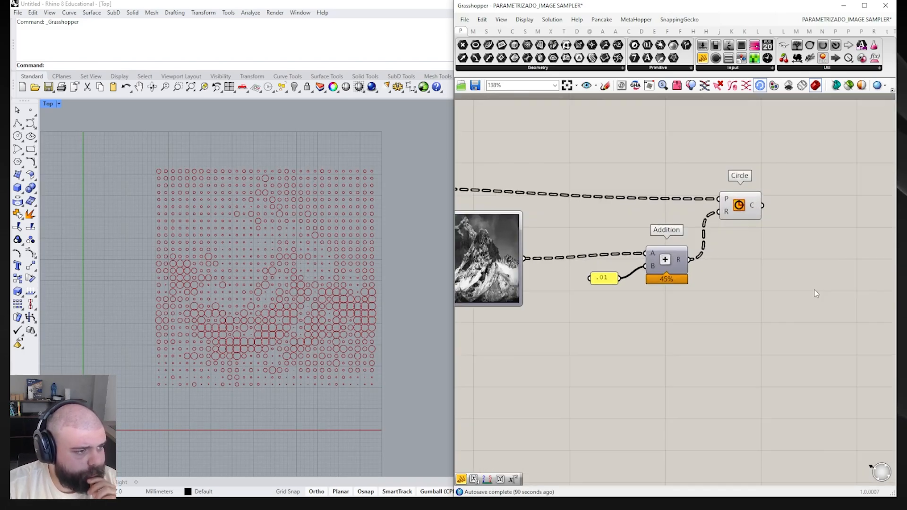
left_click_drag(729, 315, 580, 244)
left_click_drag(668, 260, 694, 292)
left_click(682, 294)
left_click(702, 59)
left_click(747, 292)
right_click_drag(804, 326, 743, 297)
left_click_drag(734, 293, 823, 440)
scroll(706, 375, "up", 3)
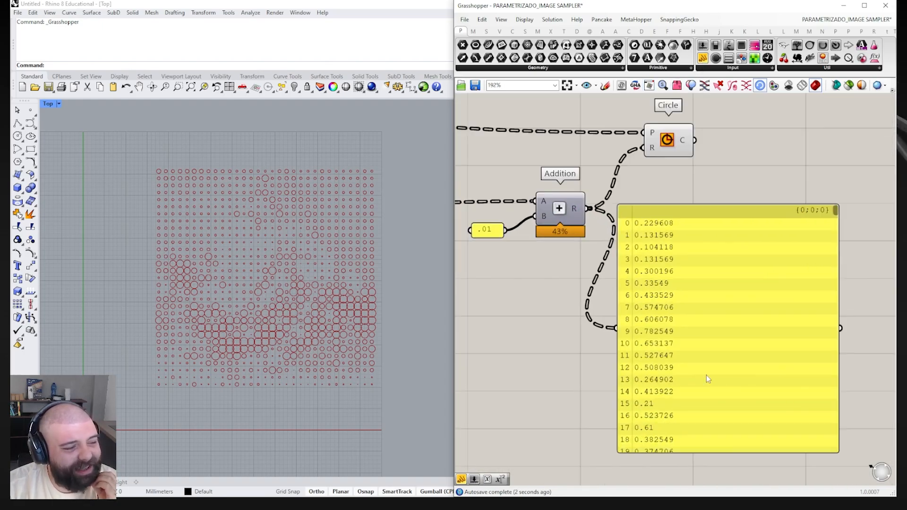
left_click_drag(702, 363, 712, 331)
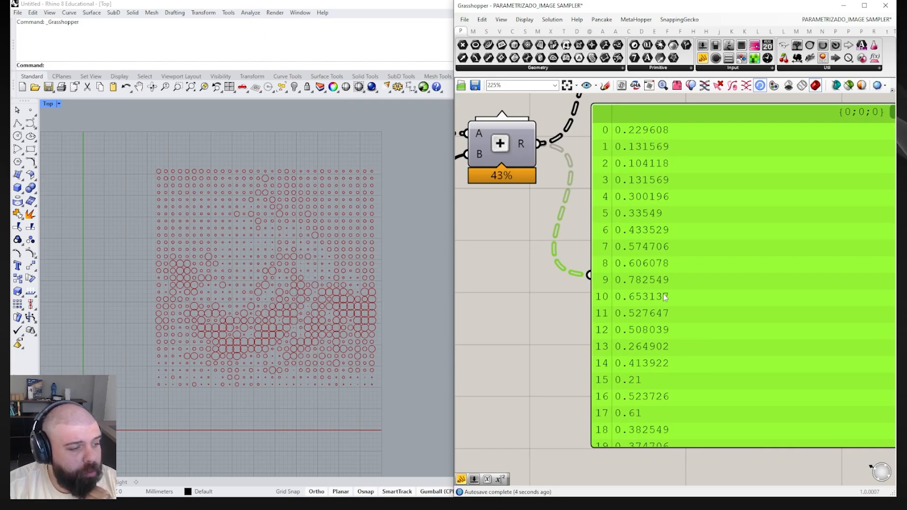
scroll(662, 297, "down", 3)
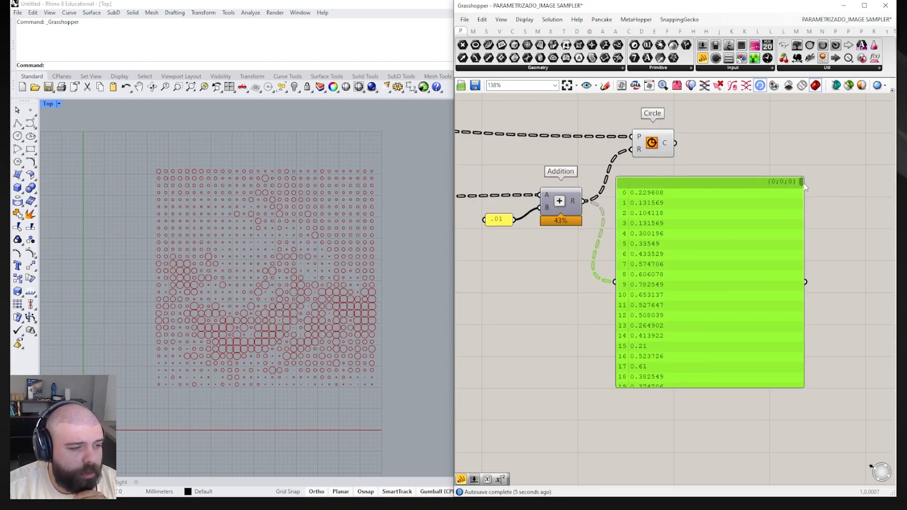
- Add a Create Set component fed by the Addition result and flatten its L input
double_click(566, 296)
type("create set")
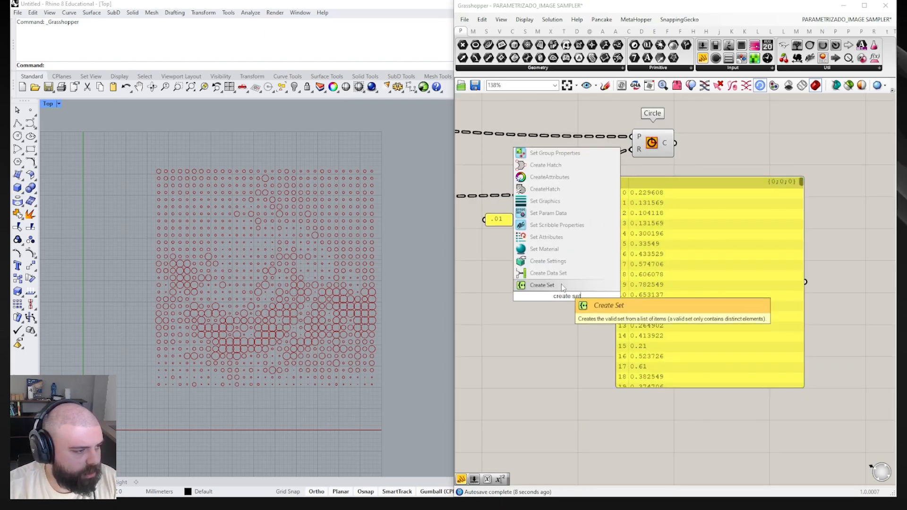
key("Return")
left_click_drag(585, 201, 549, 297)
right_click(549, 298)
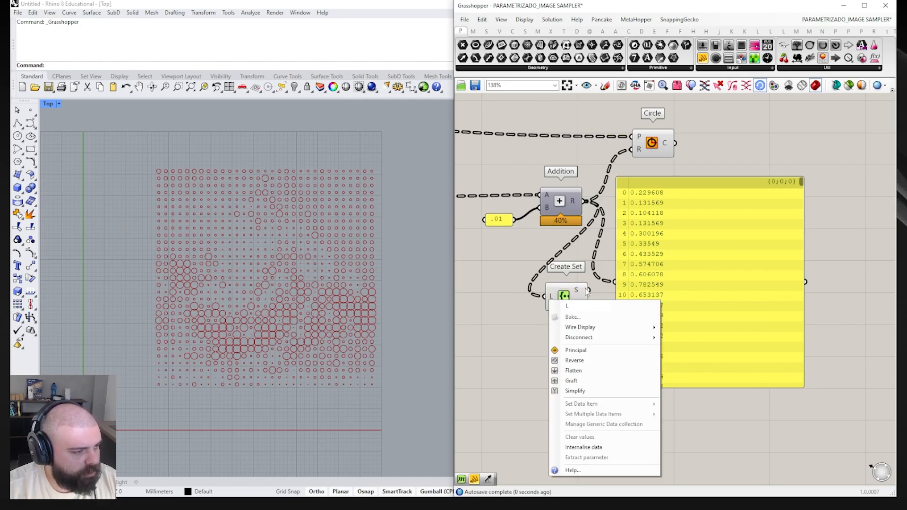
key("Escape")
right_click(551, 298)
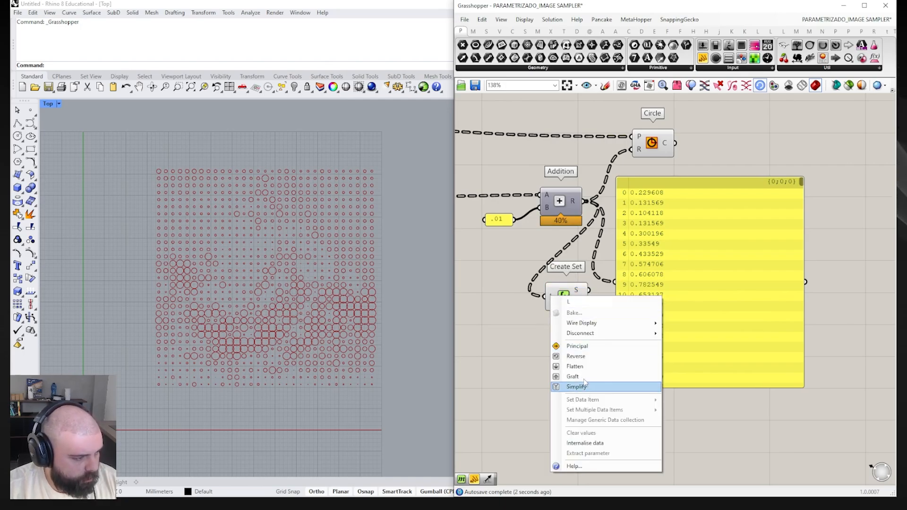
left_click(574, 366)
mouse_move(582, 296)
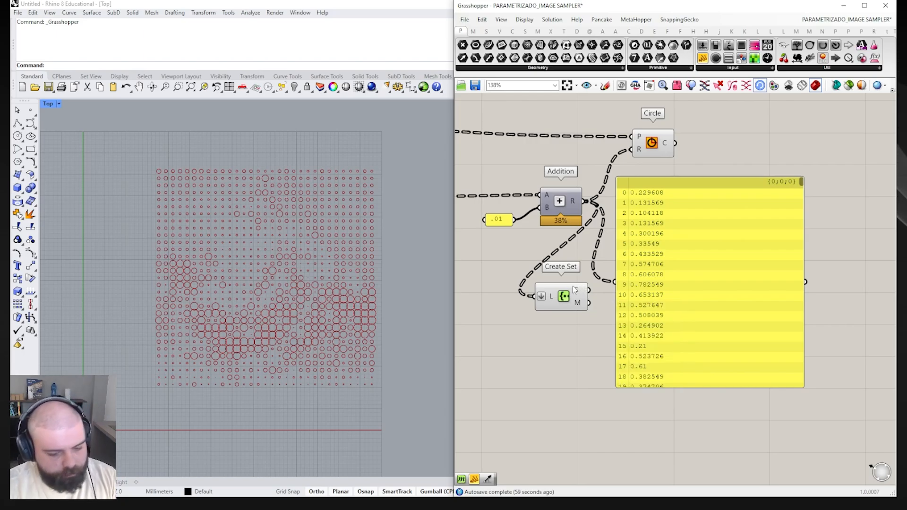
- Delete the Create Set component and the panel showing the Addition values
left_click(564, 303)
key("Delete")
left_click(691, 268)
scroll(641, 224, "up", 2)
key("Delete")
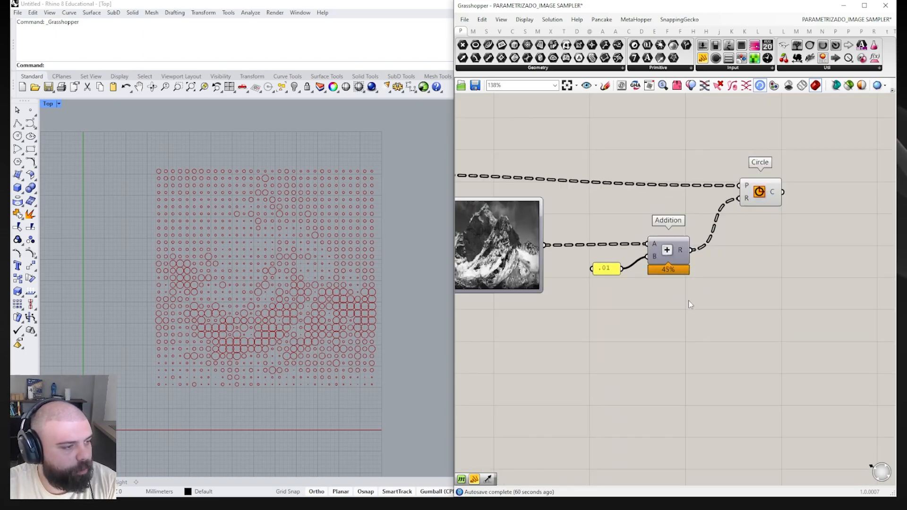
- Shift the Addition component with its .01 panel toward the Image Sampler and reposition the Circle component slightly
left_click_drag(692, 305, 610, 225)
left_click_drag(666, 251, 651, 253)
left_click(718, 240)
left_click_drag(763, 197, 761, 186)
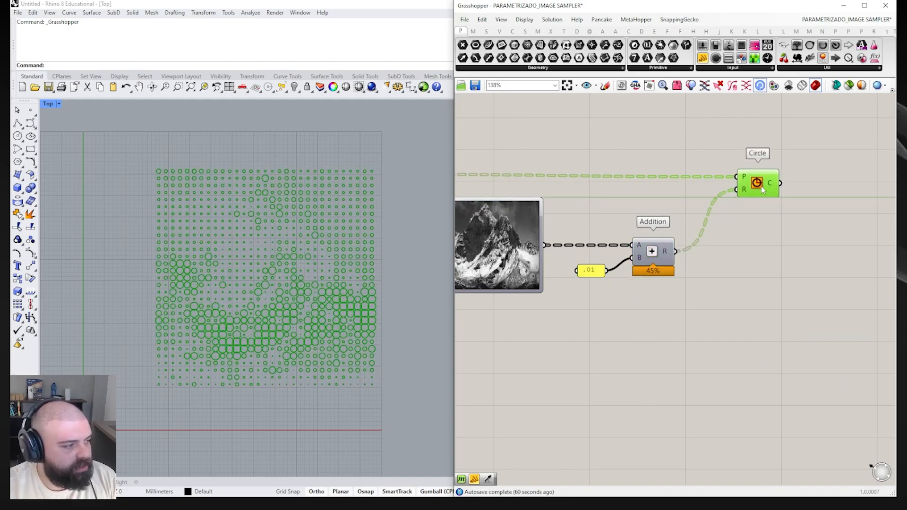
left_click(772, 223)
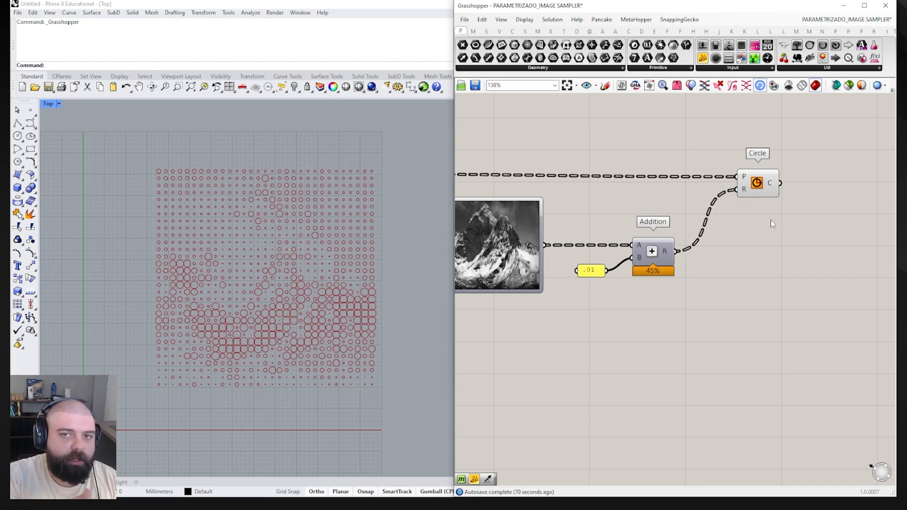
- Add a Round To Nearest component below Circle and connect the Addition result to its x input
double_click(734, 324)
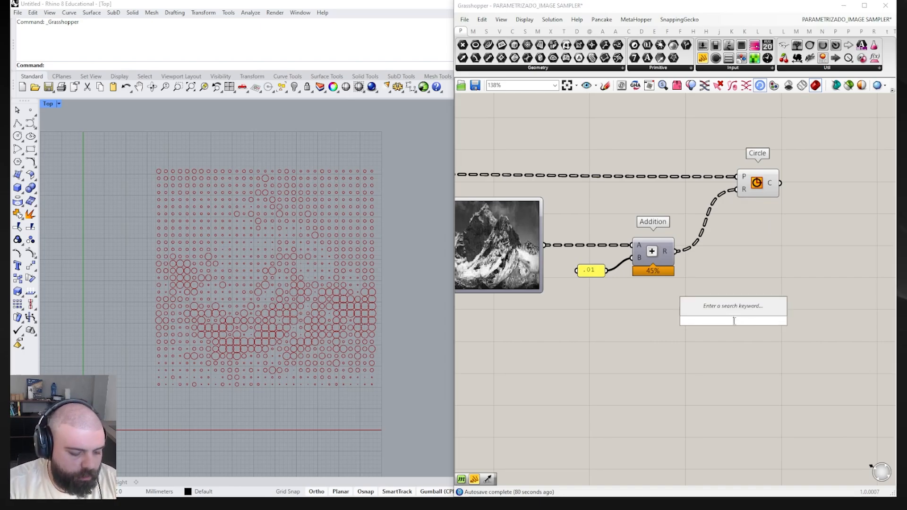
type("round to near")
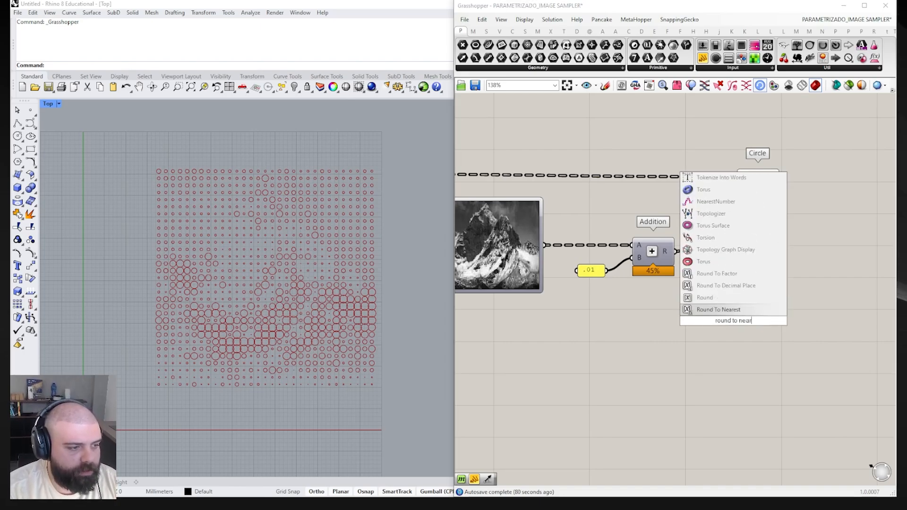
key("Return")
scroll(582, 257, "down", 2)
scroll(693, 263, "up", 3)
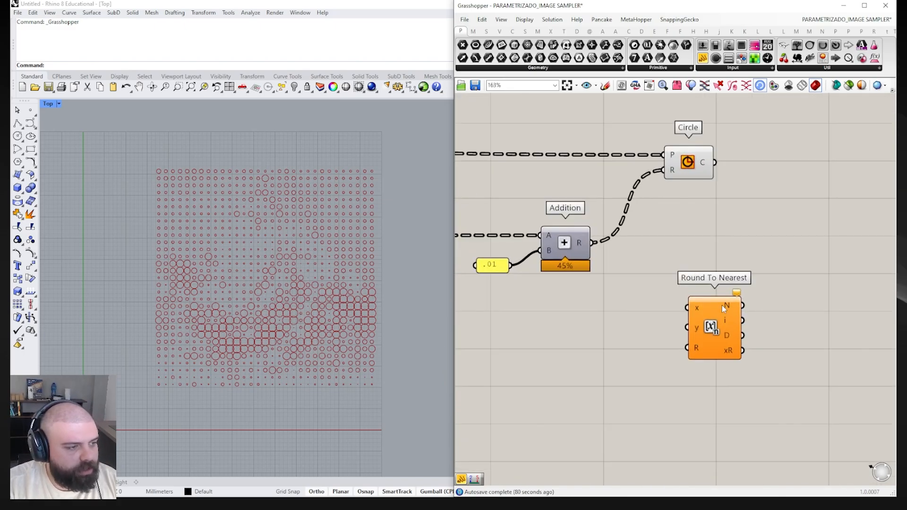
left_click_drag(593, 244, 660, 308)
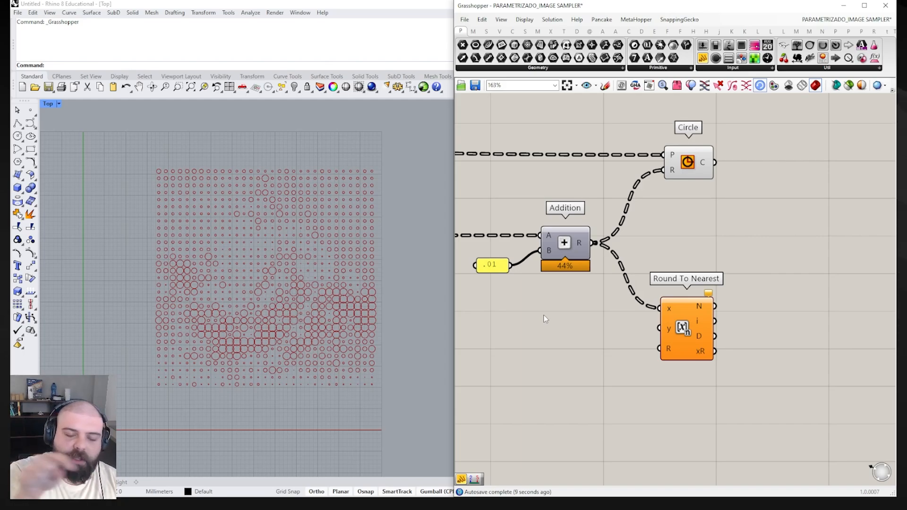
- Inspect the Addition result's values in a temporary panel and delete that panel
scroll(693, 260, "down", 2)
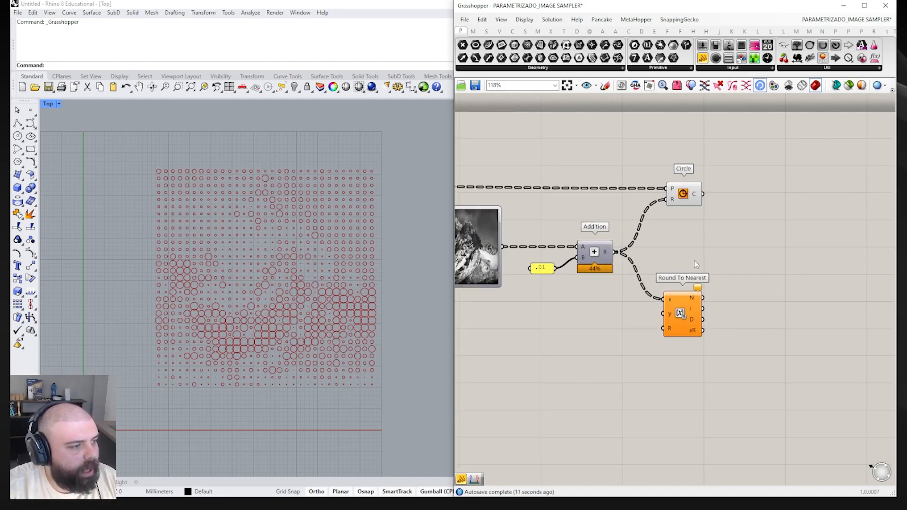
scroll(694, 260, "up", 3)
left_click_drag(702, 58, 767, 302)
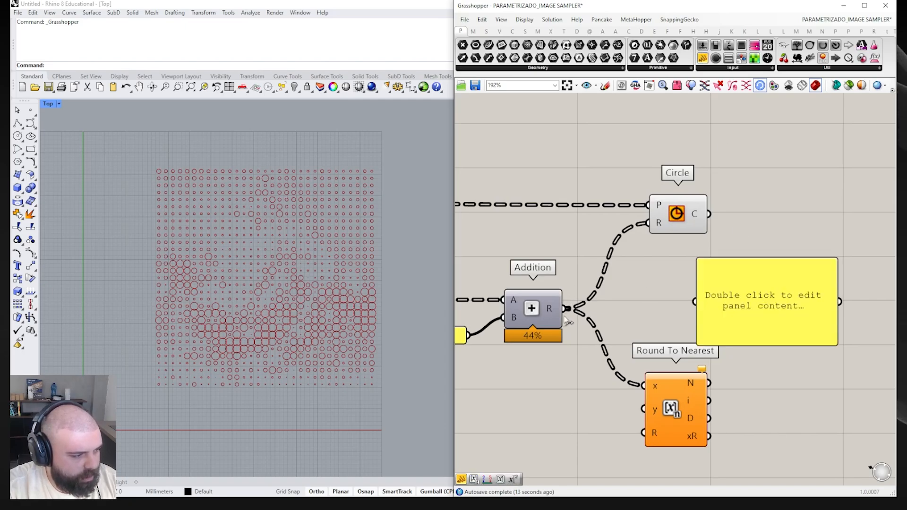
left_click_drag(566, 308, 695, 301)
left_click_drag(784, 326, 767, 421)
left_click_drag(849, 249, 850, 272)
scroll(801, 265, "down", 1)
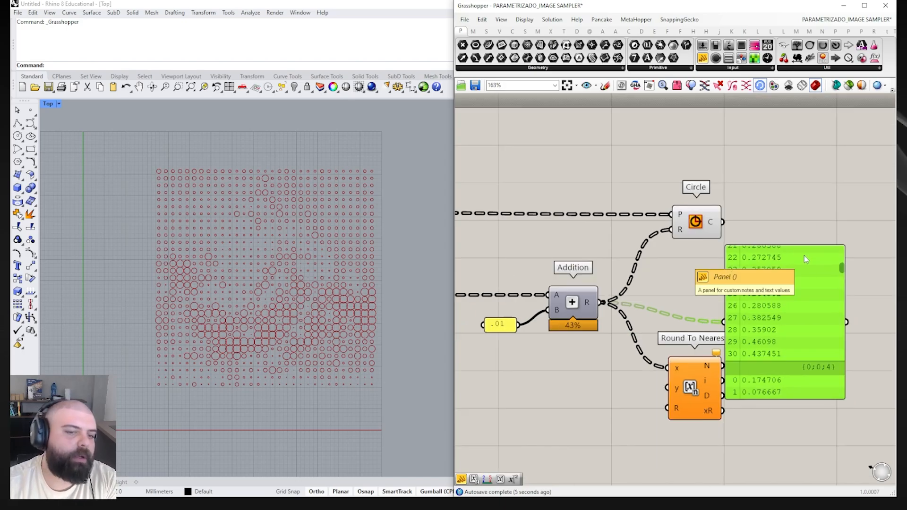
key("Delete")
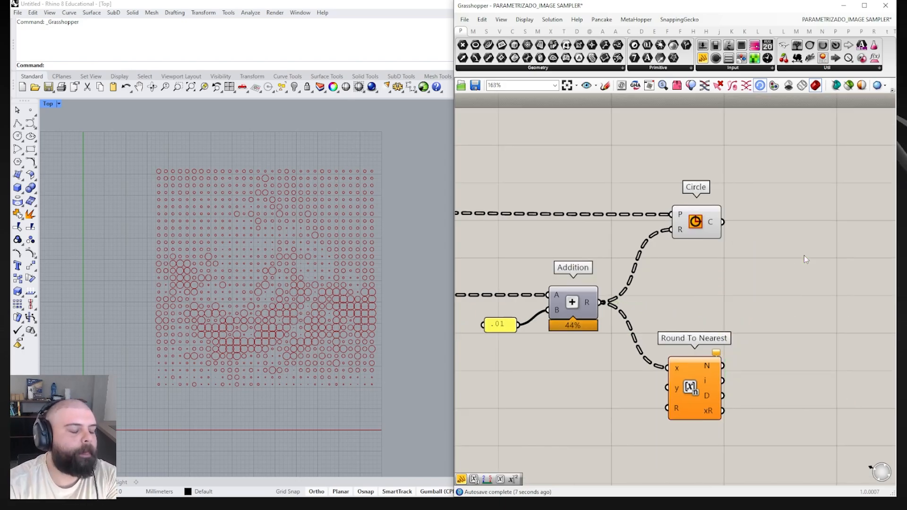
- Add a panel beside Round To Nearest listing .10, .05, .25, .5 and 1 on separate lines
scroll(804, 255, "down", 2)
scroll(669, 350, "up", 2)
double_click(669, 350)
type("//")
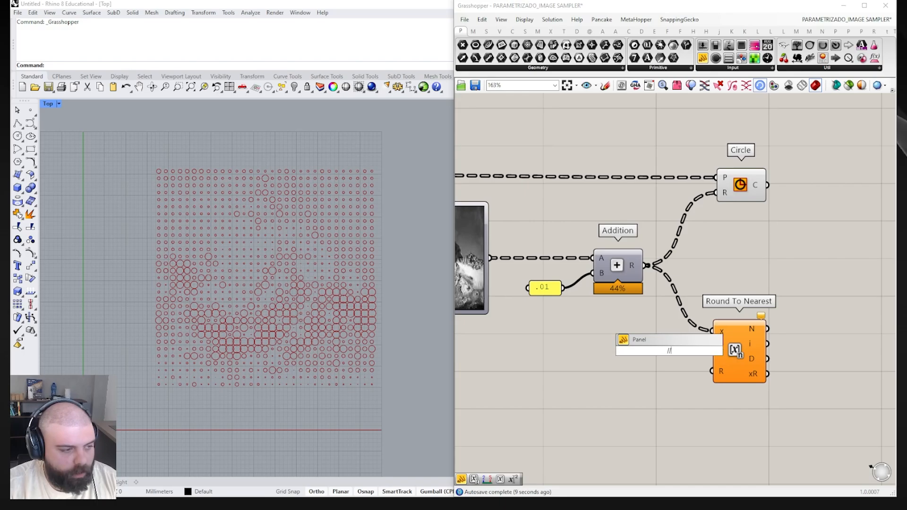
key("Return")
double_click(608, 360)
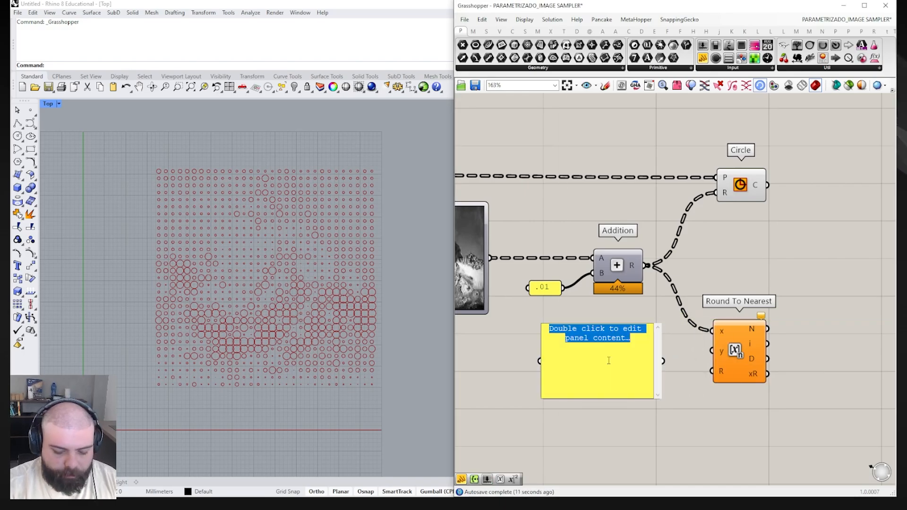
type(".10 ")
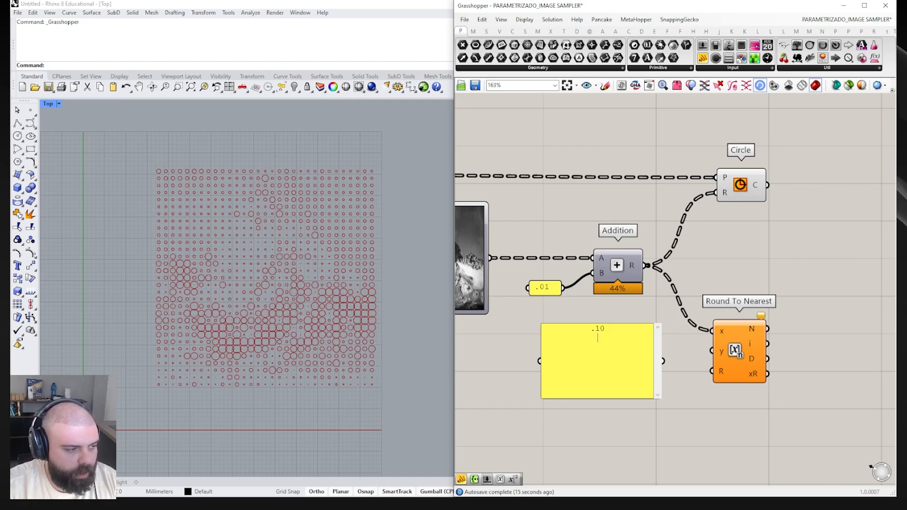
type(".05 ")
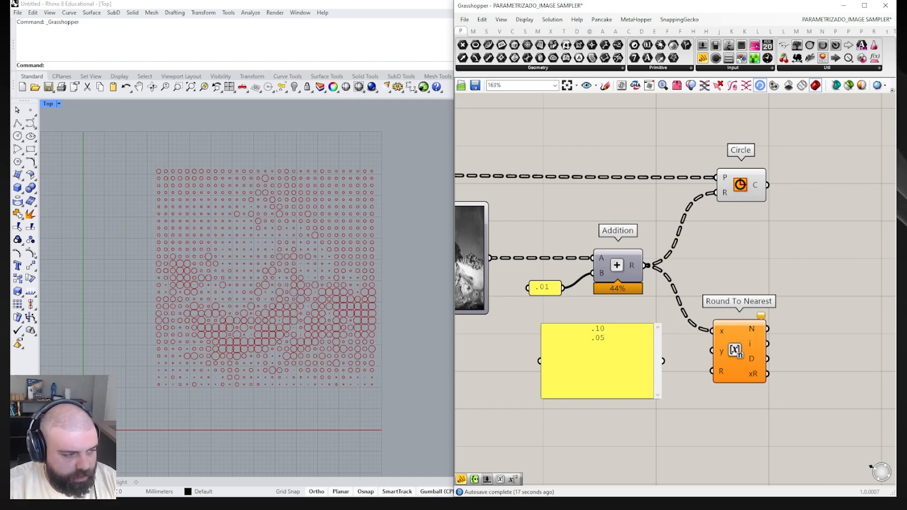
type(".25")
key("Return")
type(".")
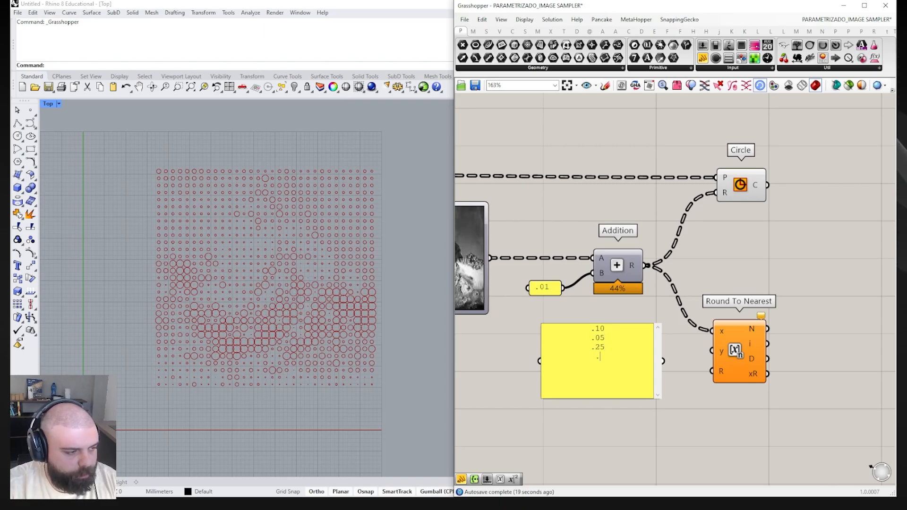
type("5")
key("Return")
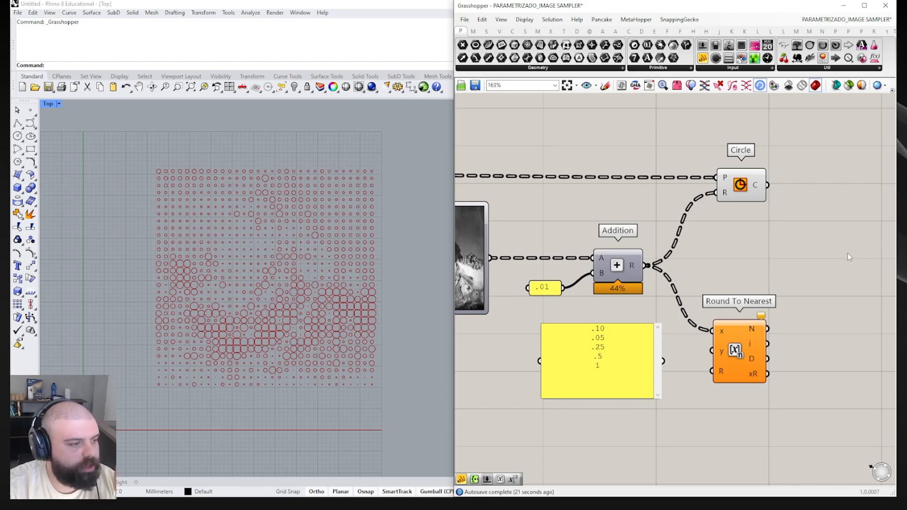
left_click(812, 246)
- Turn off Multiline Data for the new list panel, and make it narrower and taller beside Round To Nearest
right_click(630, 364)
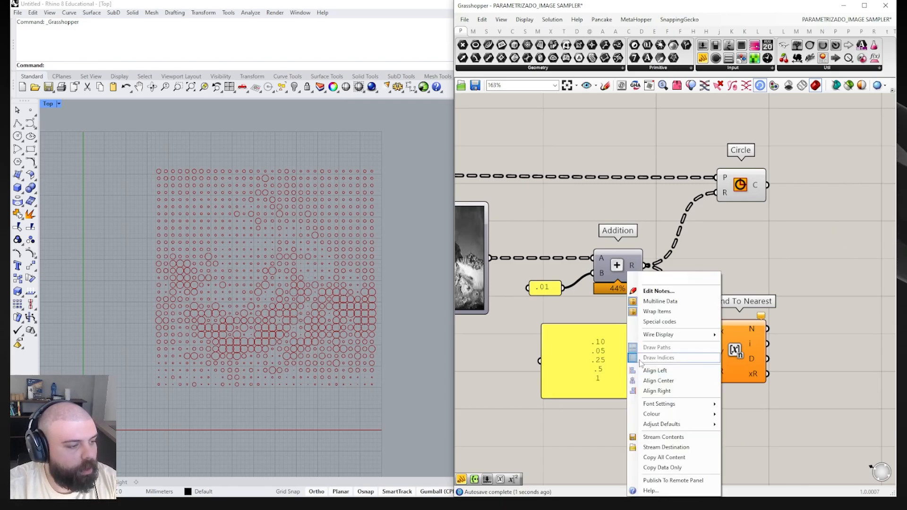
left_click(659, 301)
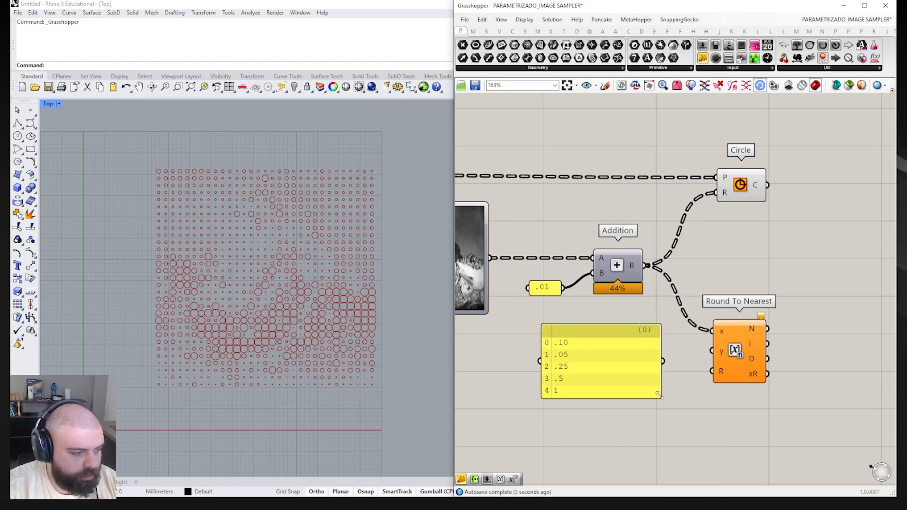
left_click_drag(658, 394, 604, 419)
left_click_drag(595, 389, 646, 390)
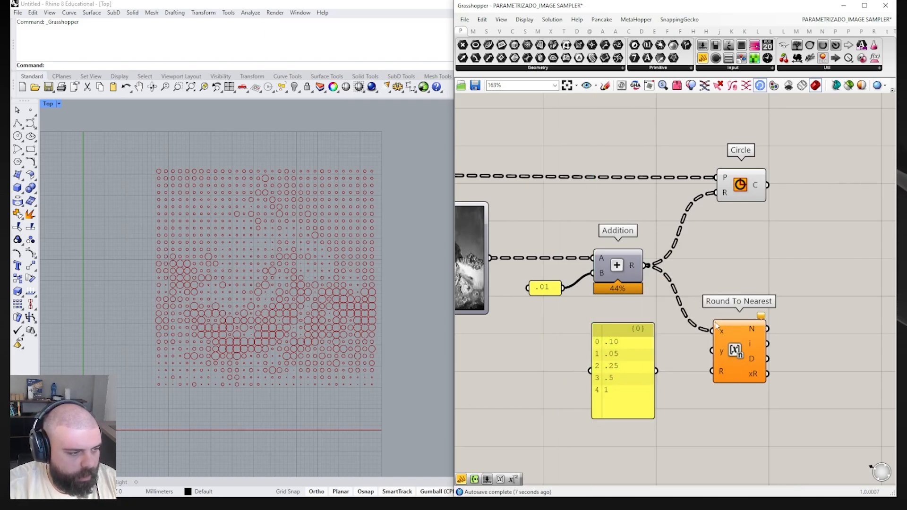
mouse_move(720, 330)
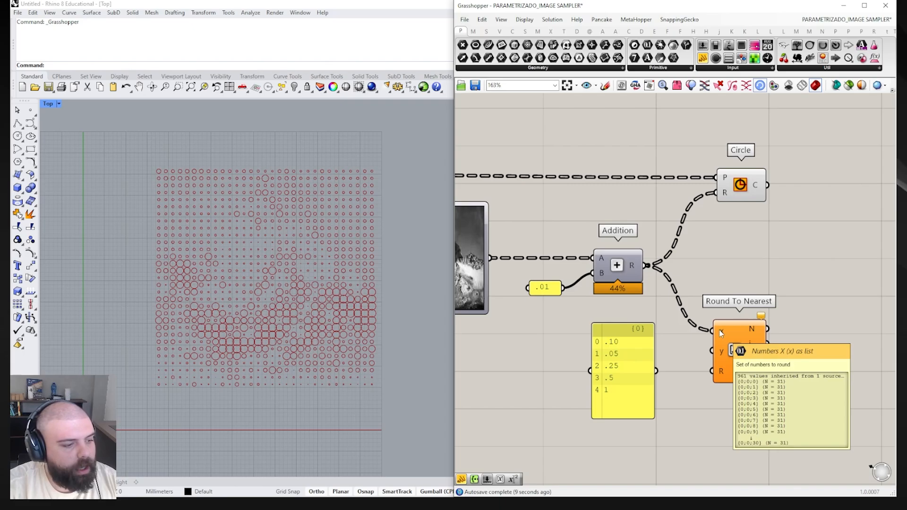
right_click(720, 333)
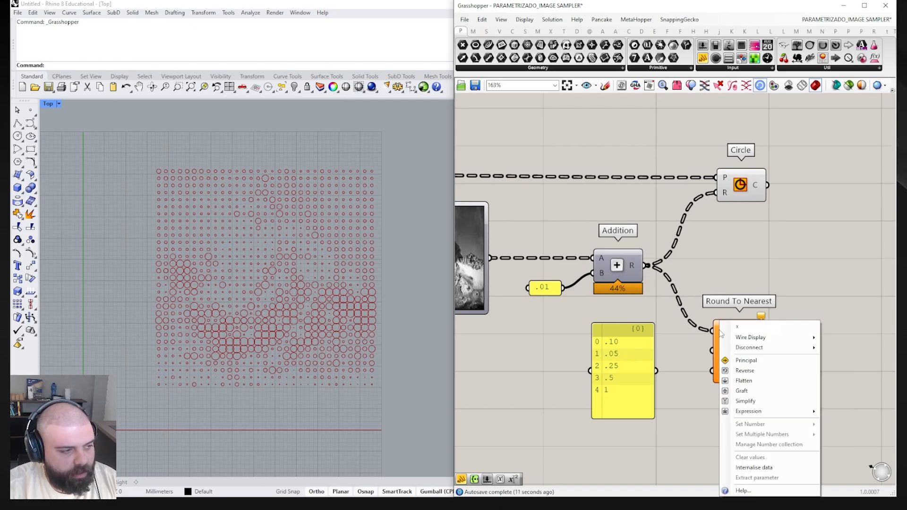
left_click(682, 360)
- Connect the list panel to Round To Nearest's y input and place the two neatly side by side
left_click_drag(636, 380, 652, 388)
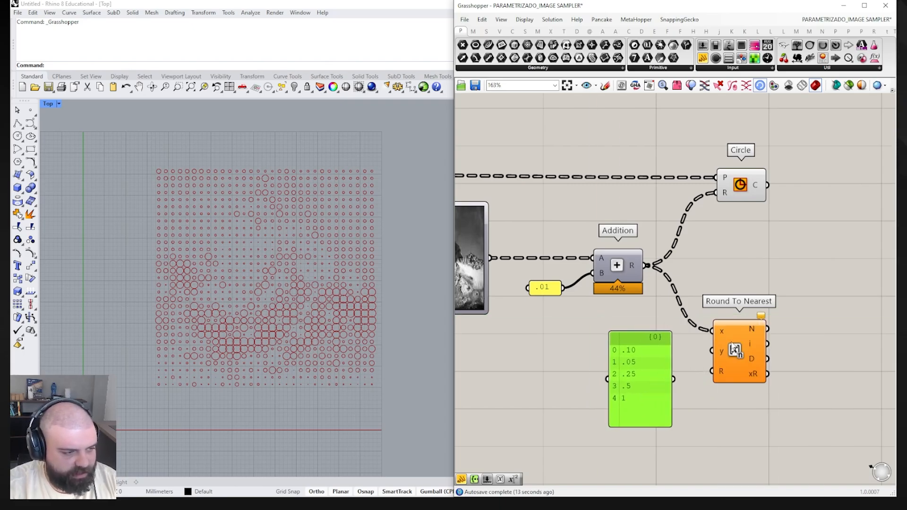
left_click_drag(732, 344, 736, 344)
left_click(704, 334)
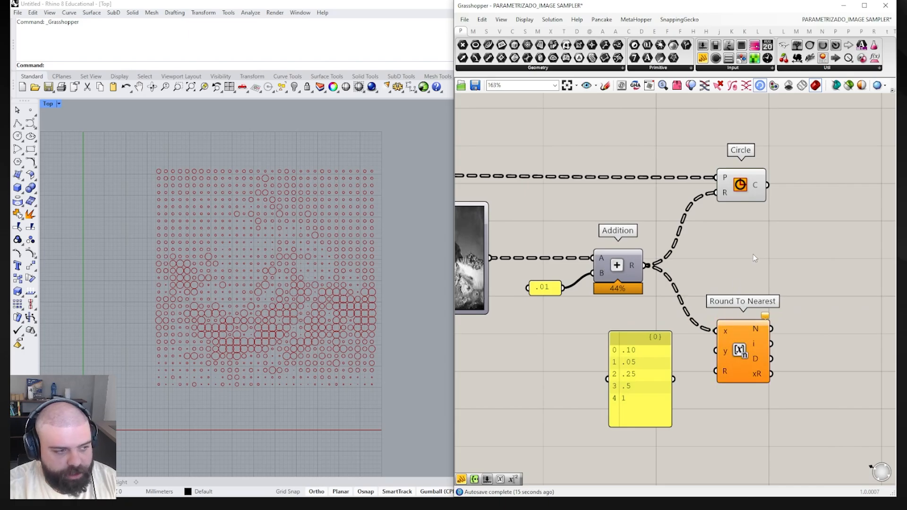
left_click_drag(673, 378, 715, 351)
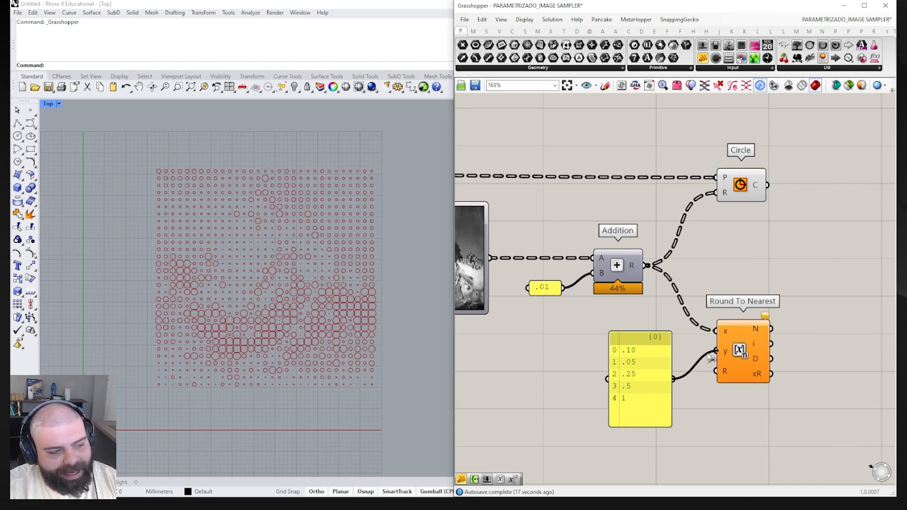
mouse_move(649, 364)
left_mouse_down()
mouse_move(639, 361)
mouse_move(655, 350)
left_mouse_up()
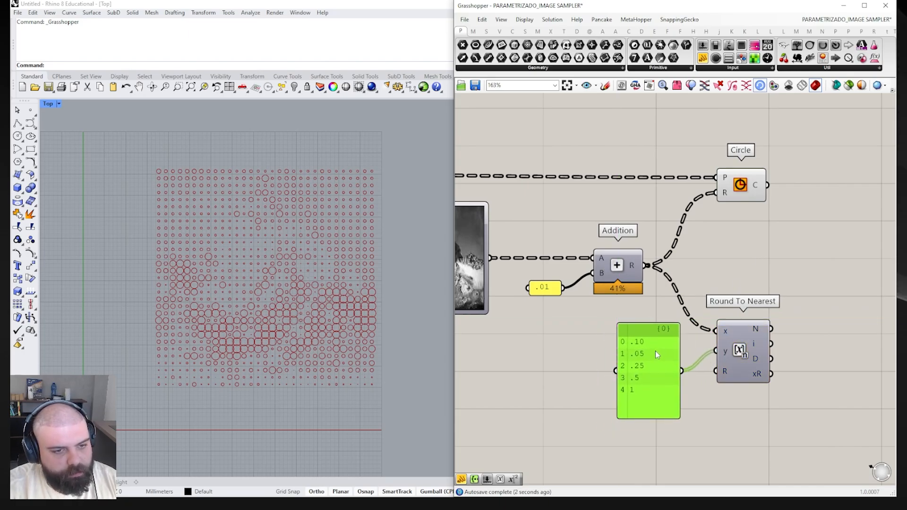
- Attach a tall panel to Round To Nearest's N output to display the rounded radii
scroll(574, 324, "down", 2)
left_click(822, 353)
right_click_drag(824, 355, 747, 341)
left_click_drag(699, 56, 741, 281)
left_click_drag(652, 315, 740, 373)
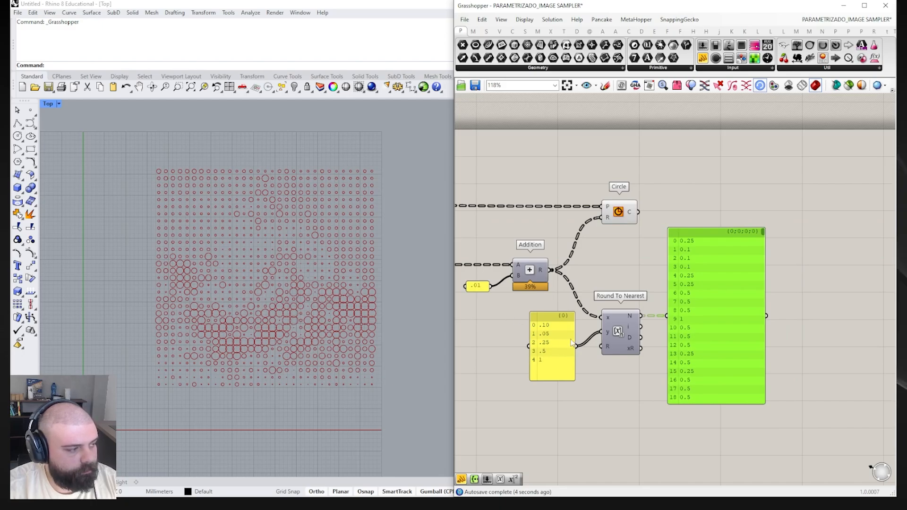
- Feed Round To Nearest's N output into Circle's R input and delete the panel displaying the rounded radii
left_click_drag(763, 232, 805, 233)
left_click_drag(632, 218, 666, 215)
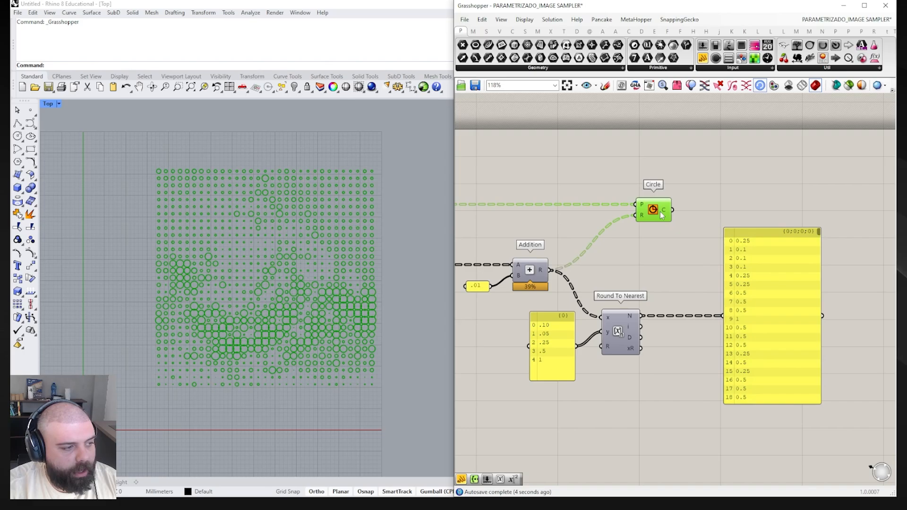
left_click(663, 255)
left_click_drag(641, 315, 636, 216)
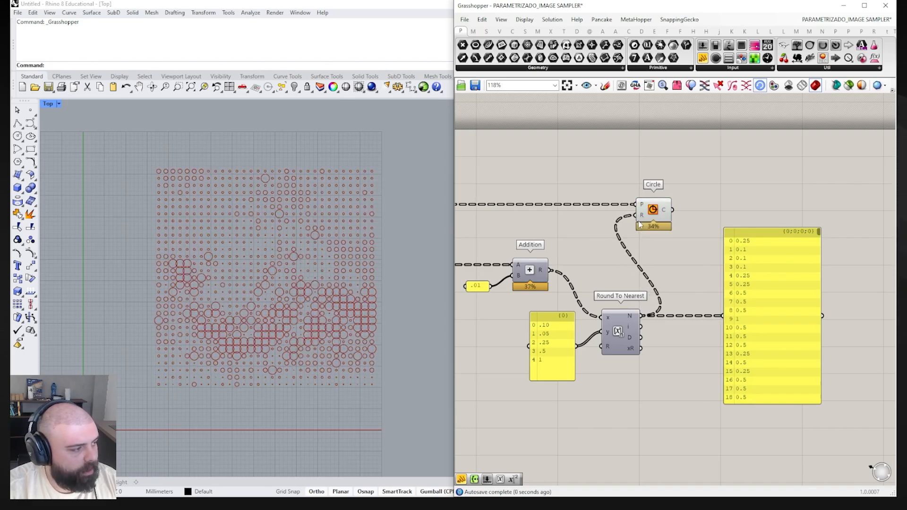
left_click(755, 293)
key("Delete")
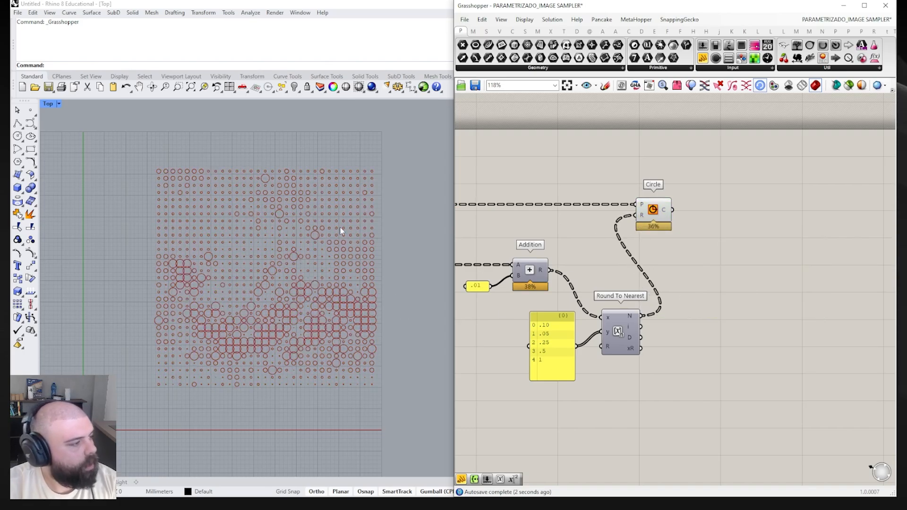
- Examine the rounded circle pattern in the viewport up close and the Circle component that produces it
scroll(337, 194, "up", 5)
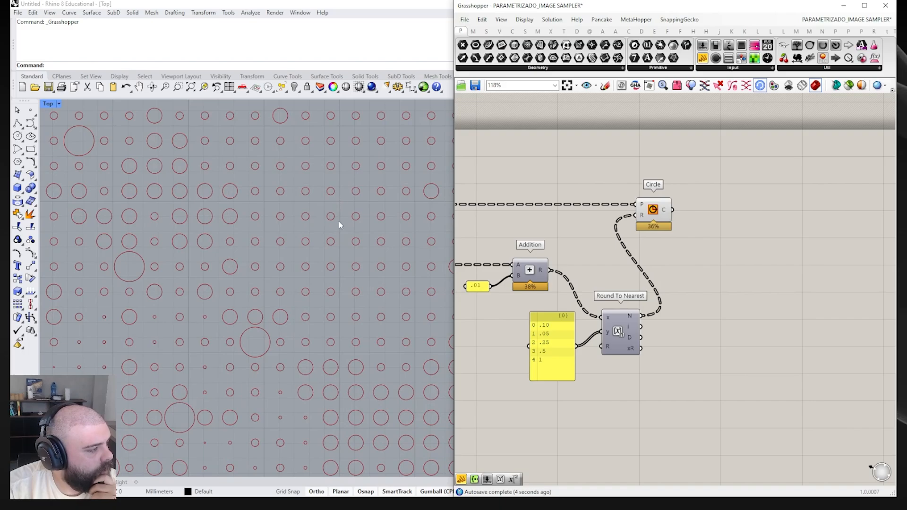
scroll(335, 218, "down", 3)
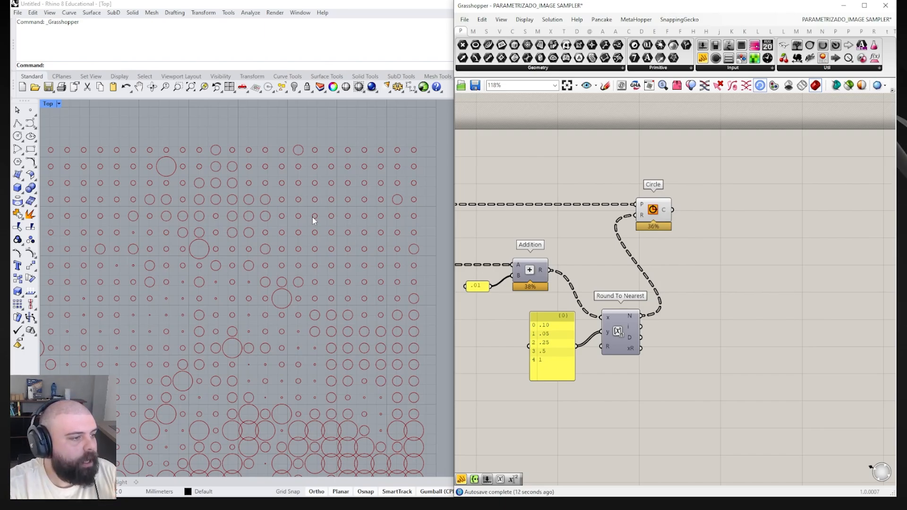
left_click(655, 202)
scroll(596, 245, "down", 2)
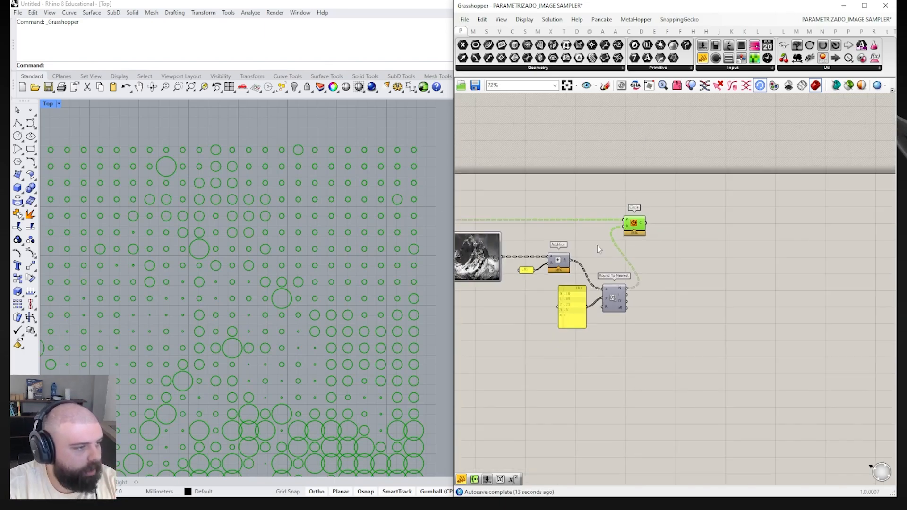
left_click(687, 237)
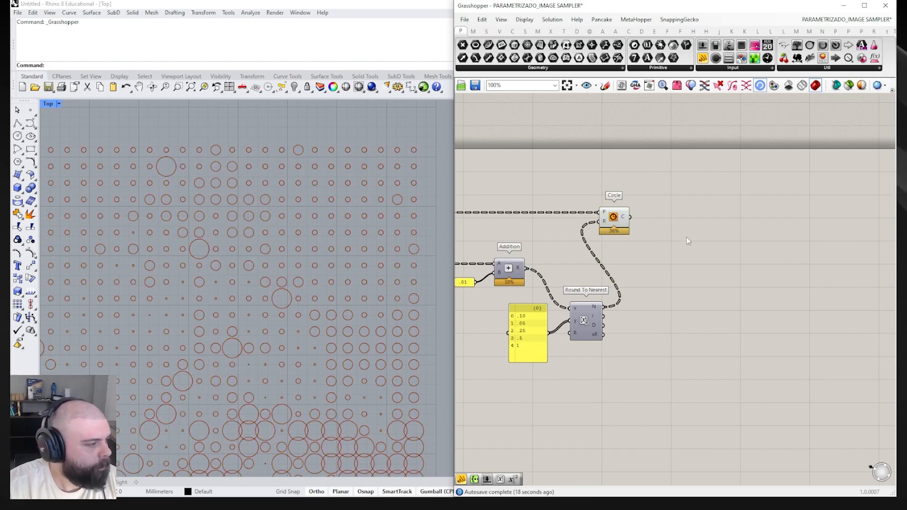
scroll(680, 212, "up", 2)
left_click(590, 225)
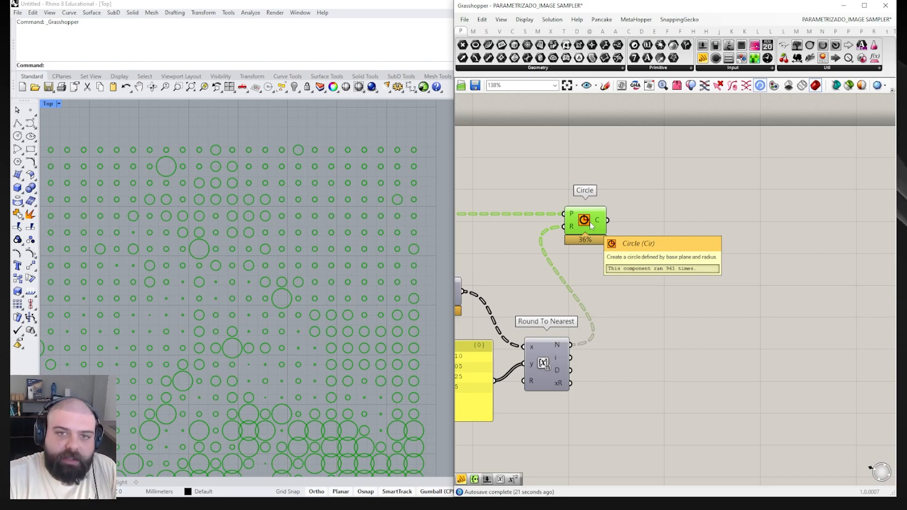
left_click(611, 231)
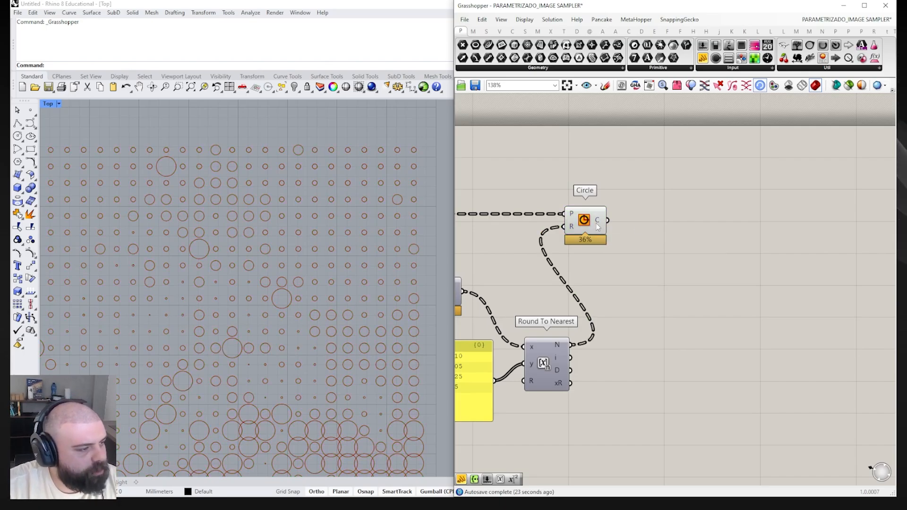
- Add a Deconstruct Arc component beside Circle and connect Circle's C output to its A input
double_click(646, 225)
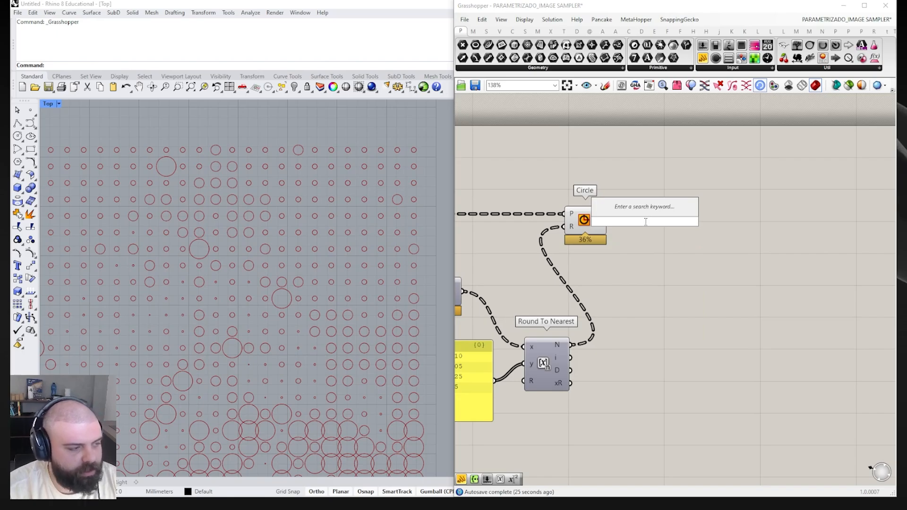
type("deconstruct")
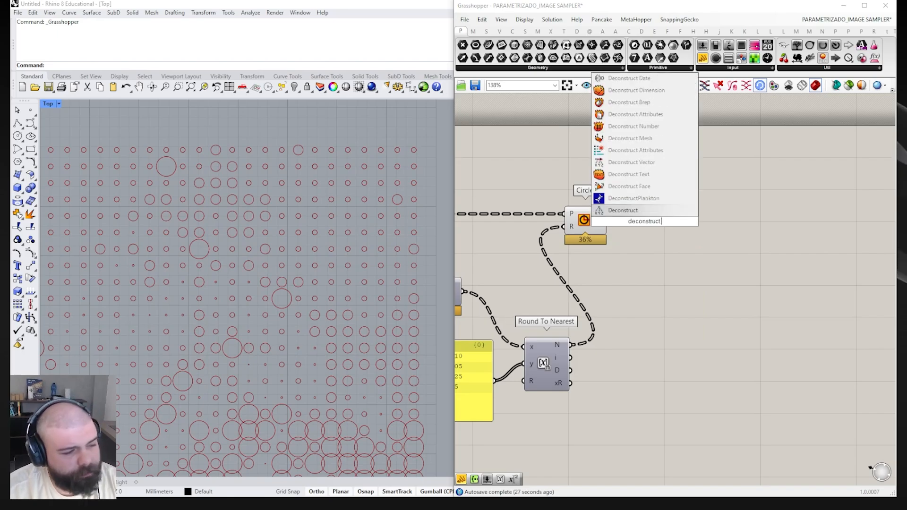
type(" cir")
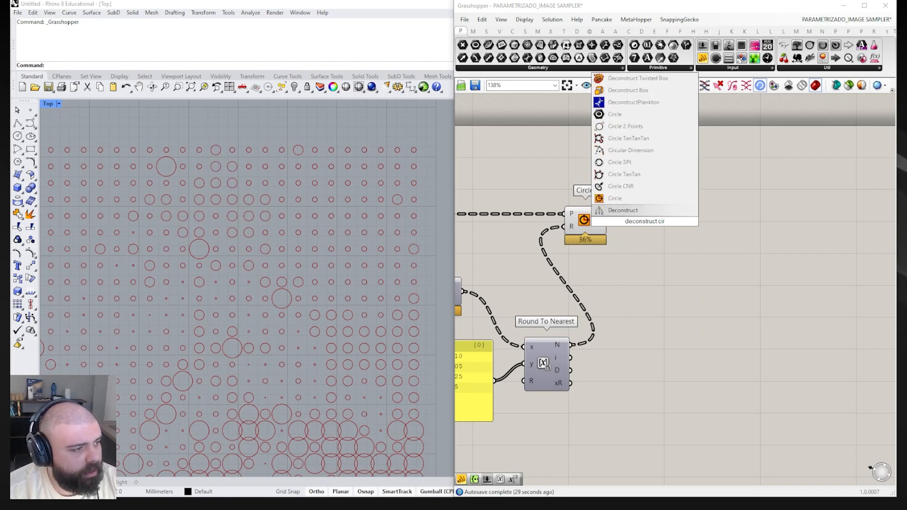
key("BackSpace")
key("BackSpace")
key("BackSpace")
type("ar")
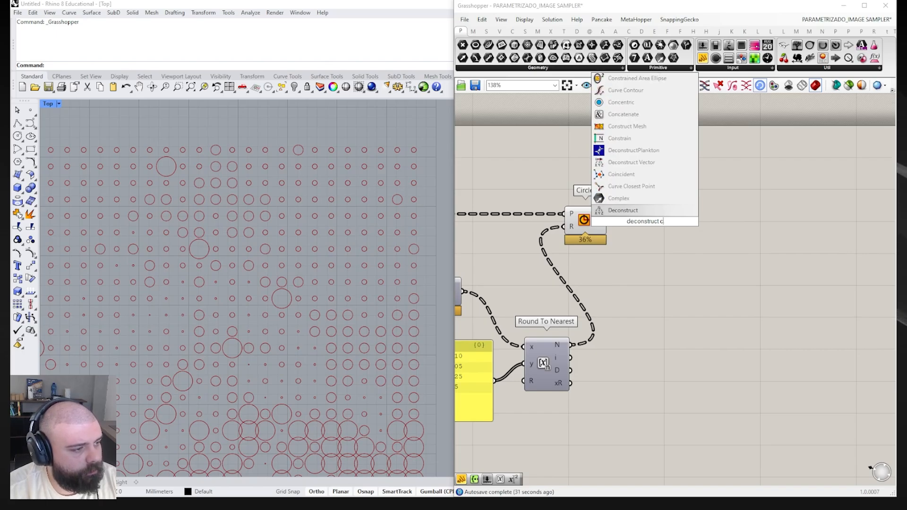
left_click(638, 202)
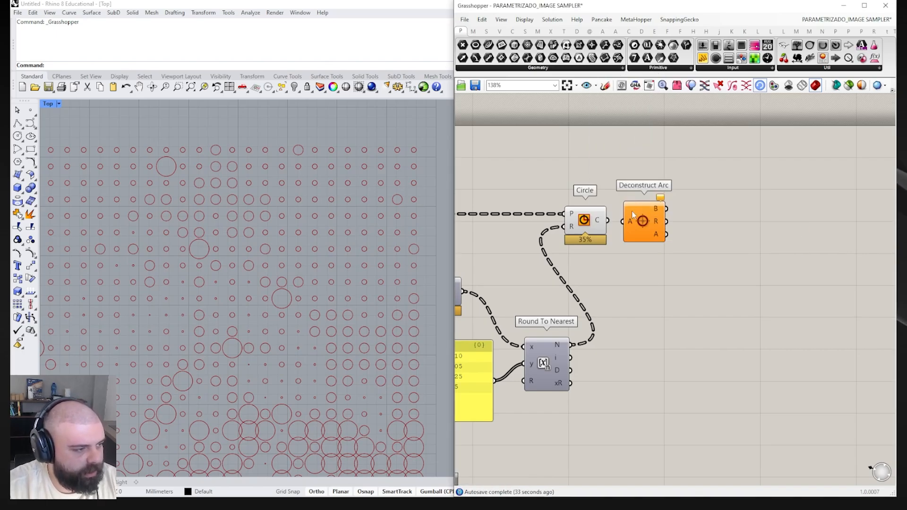
mouse_move(609, 221)
left_mouse_down()
mouse_move(622, 221)
mouse_move(658, 259)
left_mouse_up()
left_click(585, 220)
left_click(659, 257)
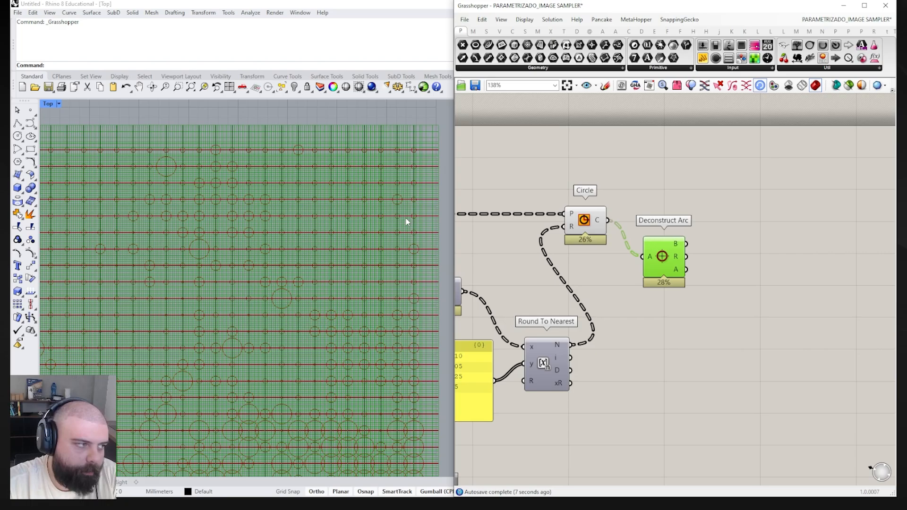
- Set the preview plane size to .1
scroll(386, 178, "down", 3)
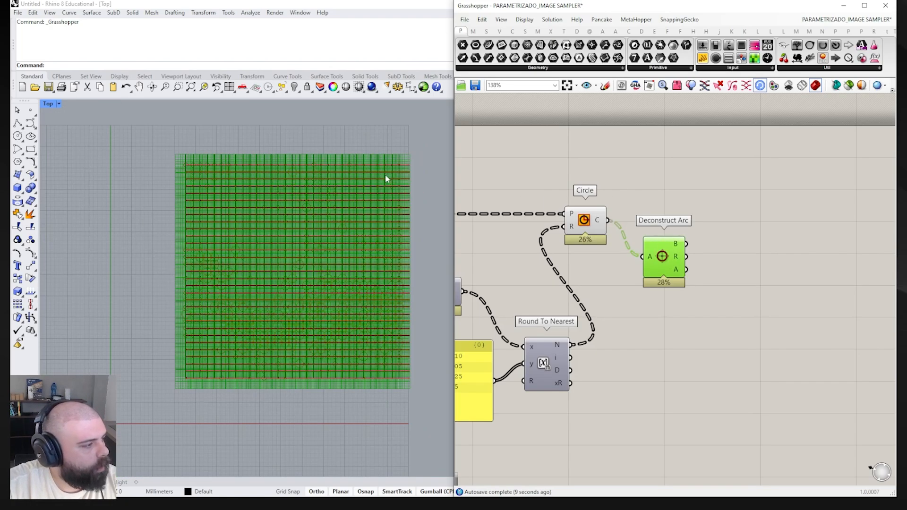
left_click(524, 19)
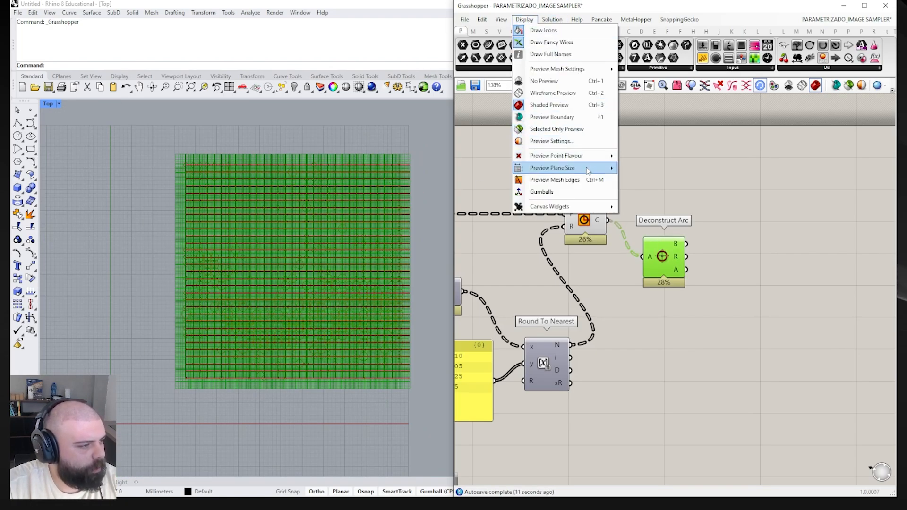
mouse_move(581, 168)
left_click_drag(654, 167, 625, 165)
type(".1")
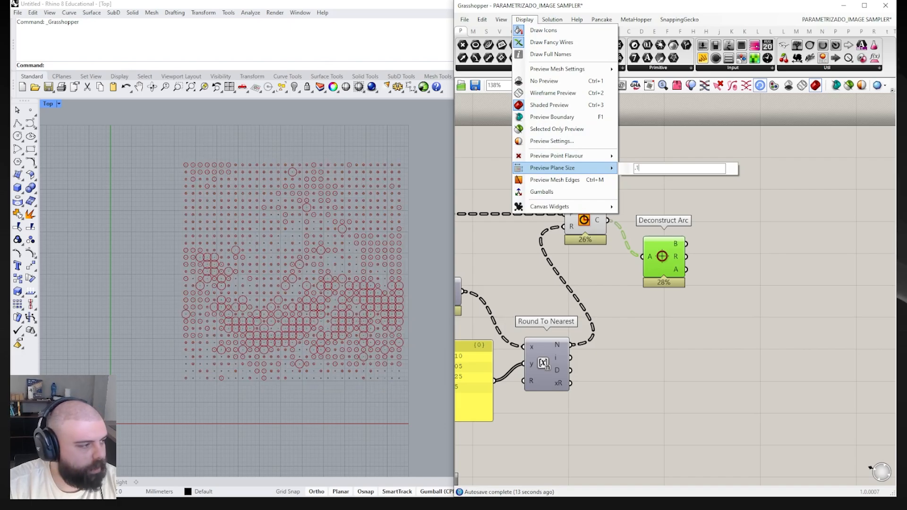
left_click(723, 213)
- Line up Deconstruct Arc with Circle and inspect its preview planes at the circle centres
left_click_drag(665, 262, 653, 226)
left_click(716, 151)
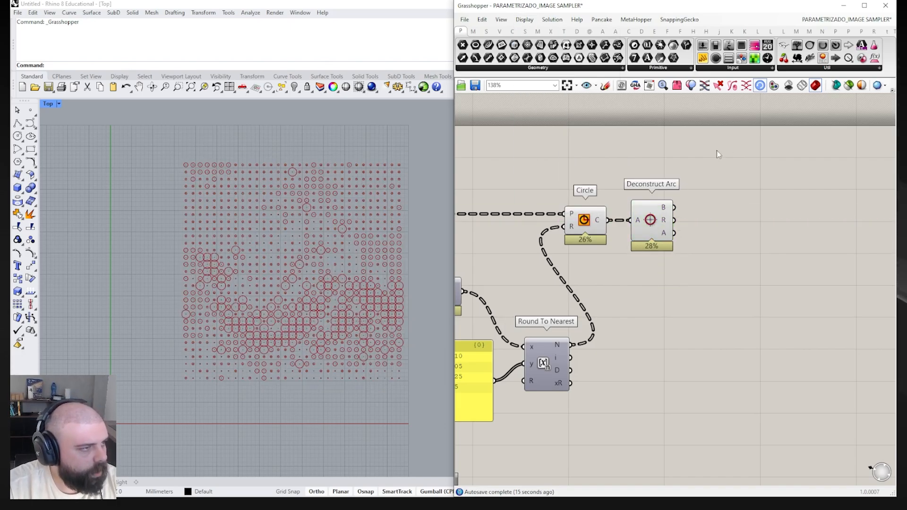
left_click(648, 226)
scroll(361, 167, "up", 8)
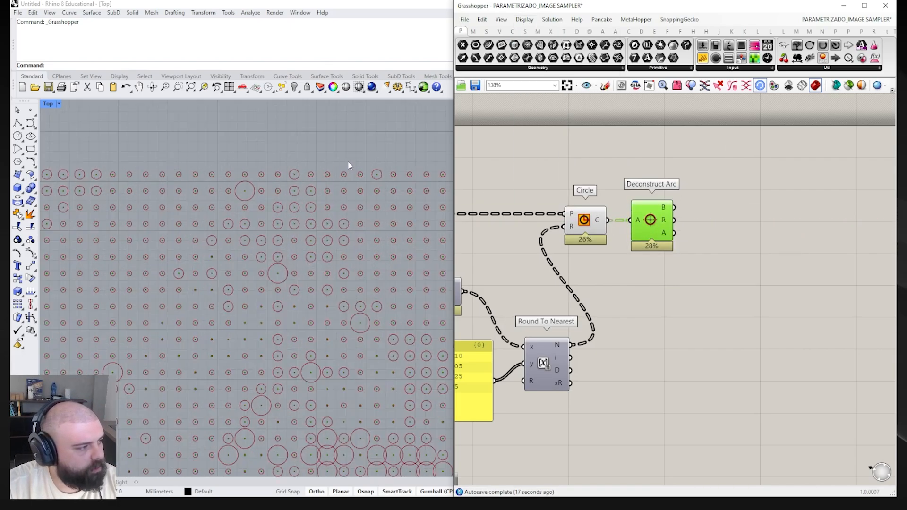
- Attach a tall panel to Deconstruct Arc's R output to list the circle radii, leaving space between them
left_click_drag(703, 58, 756, 222)
left_click_drag(674, 220, 733, 461)
scroll(628, 222, "down", 2)
scroll(725, 243, "up", 2)
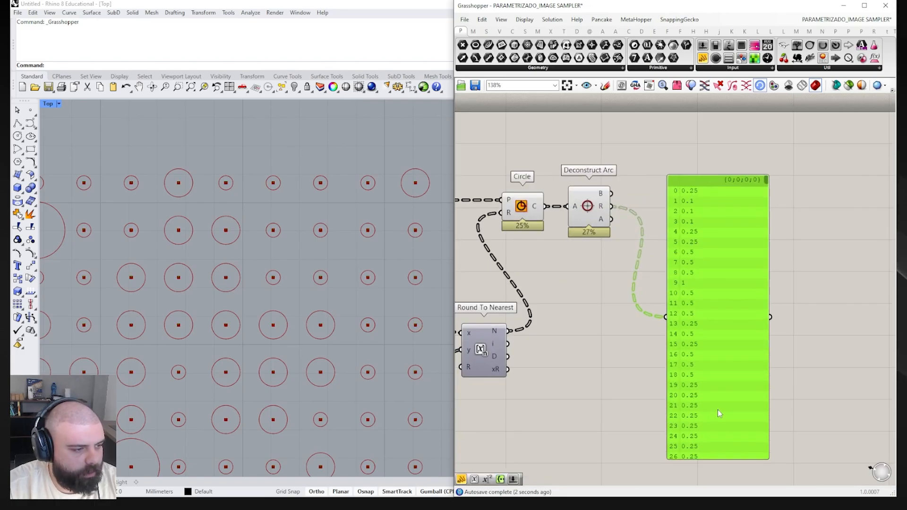
left_click_drag(718, 376, 747, 315)
left_click_drag(736, 188, 751, 234)
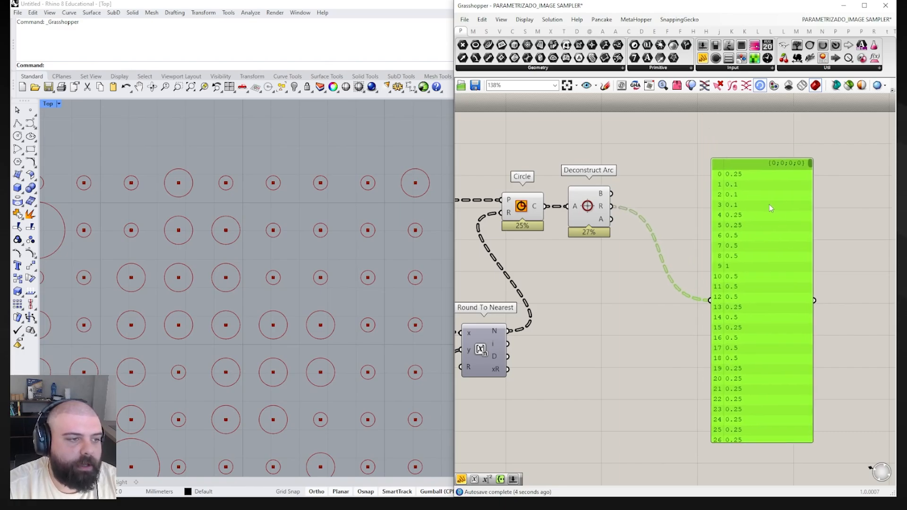
left_click_drag(769, 204, 796, 195)
left_click(672, 317)
- Flatten Circle's C output and position Deconstruct Arc level with Circle
left_click_drag(590, 211, 590, 221)
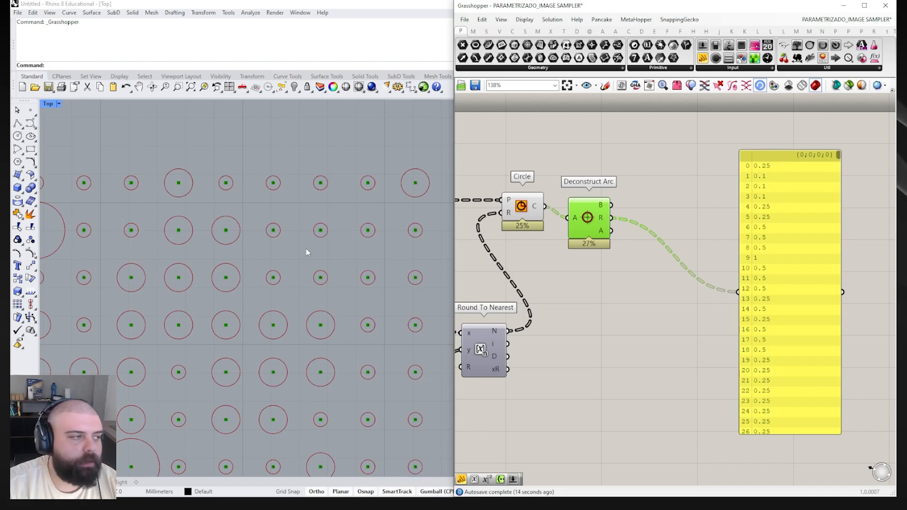
left_click_drag(838, 159, 835, 195)
left_click_drag(571, 226, 595, 214)
left_click(550, 218)
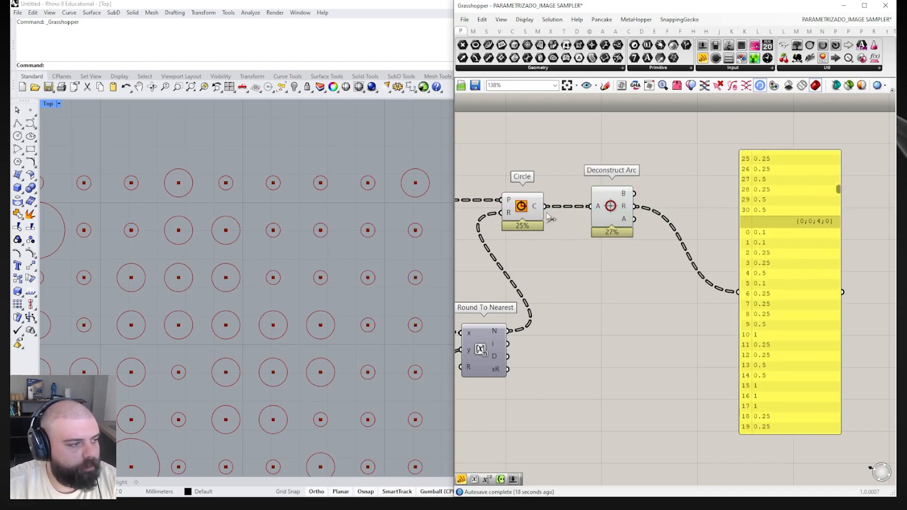
right_click(538, 208)
left_click(559, 257)
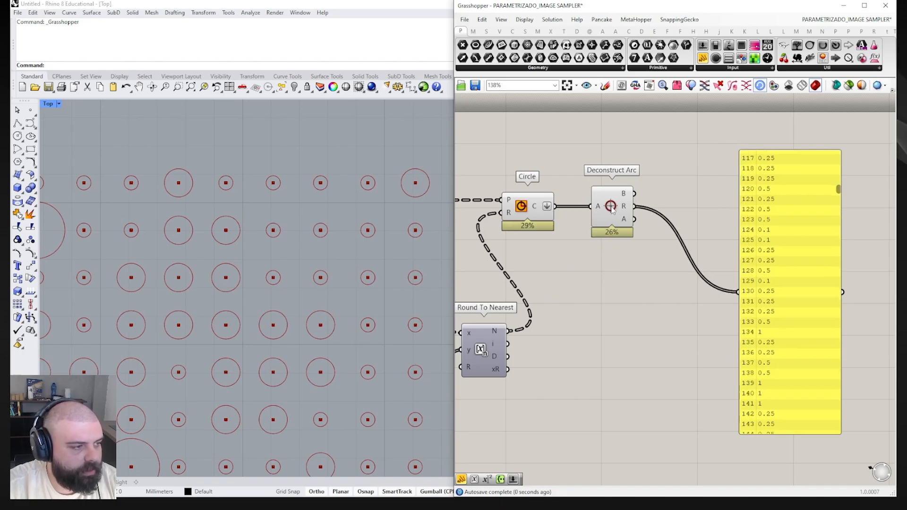
left_click_drag(611, 208, 599, 210)
left_click(562, 265)
- Move the radius panel lower and return its list to the first entries
scroll(559, 267, "down", 3)
scroll(692, 266, "up", 3)
left_click_drag(715, 281, 738, 220)
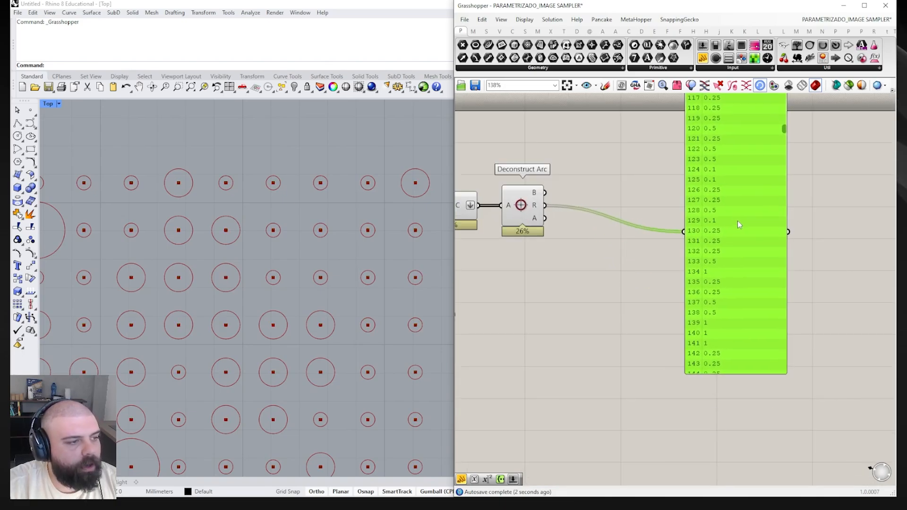
right_click_drag(602, 199, 622, 222)
left_click(622, 222)
left_click_drag(757, 207, 755, 265)
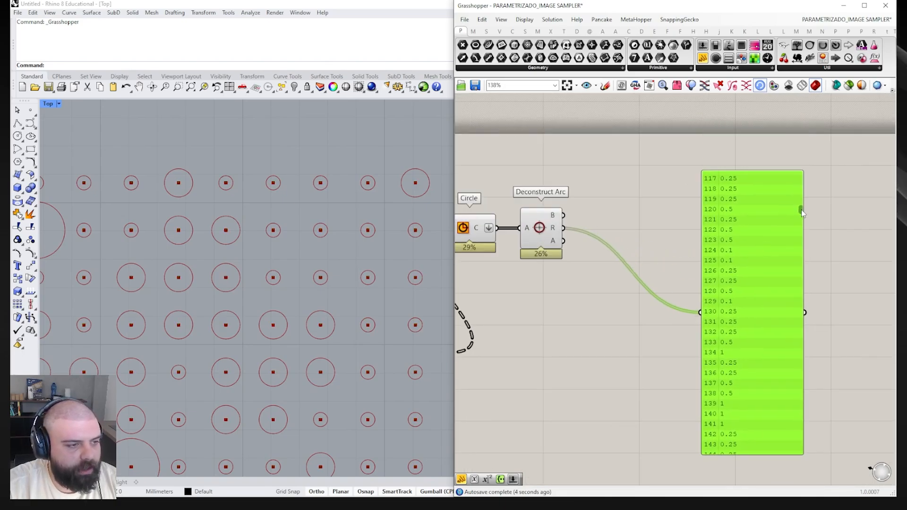
left_click_drag(801, 208, 791, 173)
- Move Round To Nearest up beside Addition and add a Create Set component fed by the custom value list panel
scroll(768, 214, "down", 2)
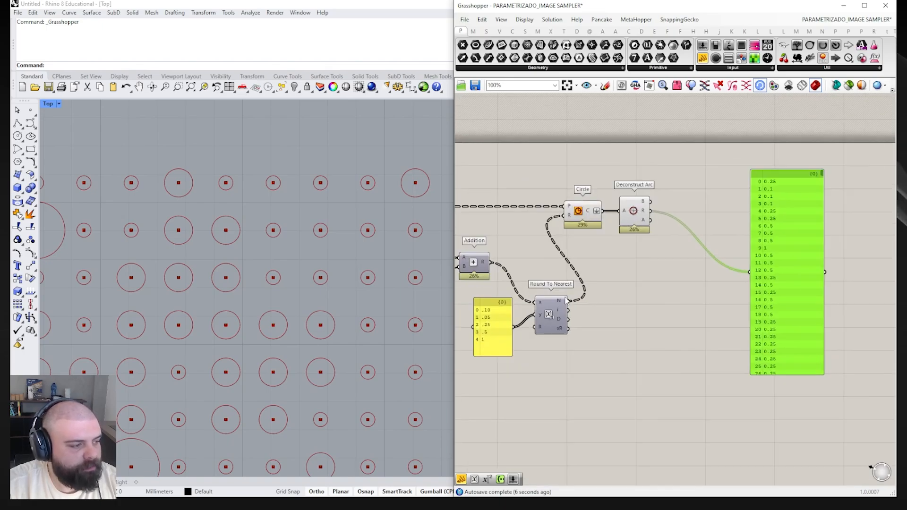
left_click(549, 267)
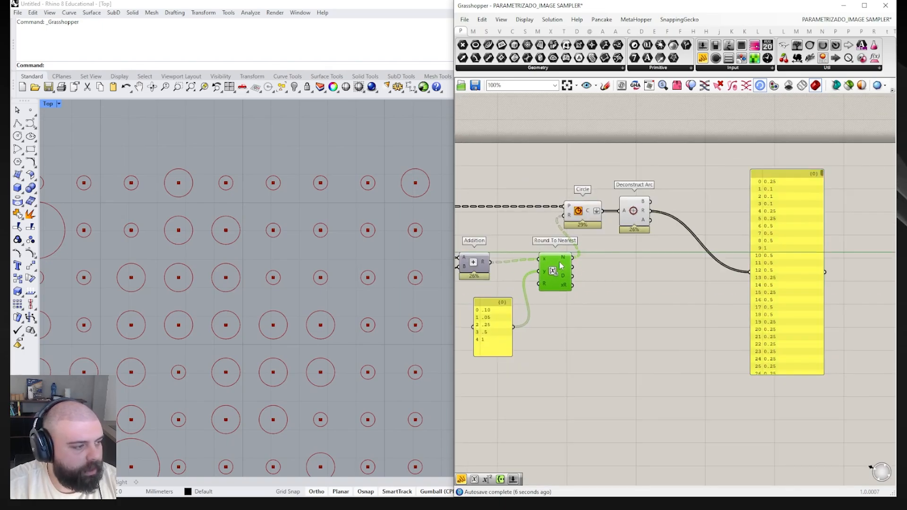
double_click(668, 272)
type("create set")
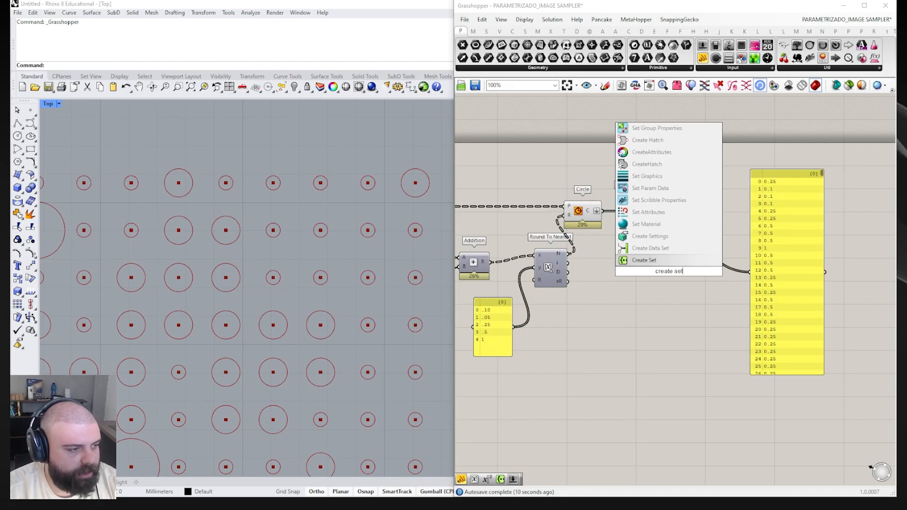
key("Return")
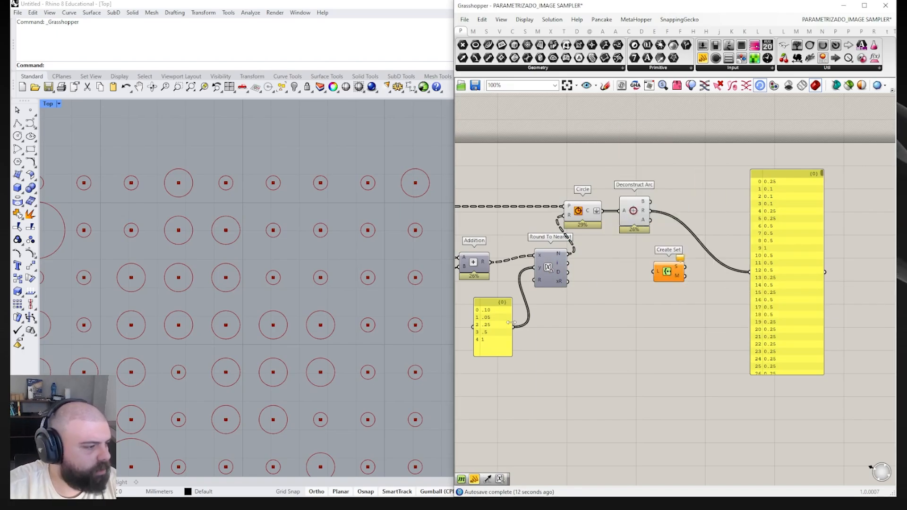
left_click_drag(513, 327, 663, 273)
- Add a Member Index component with Deconstruct Arc's R output into S and Create Set's S output into M
scroll(740, 240, "up", 3)
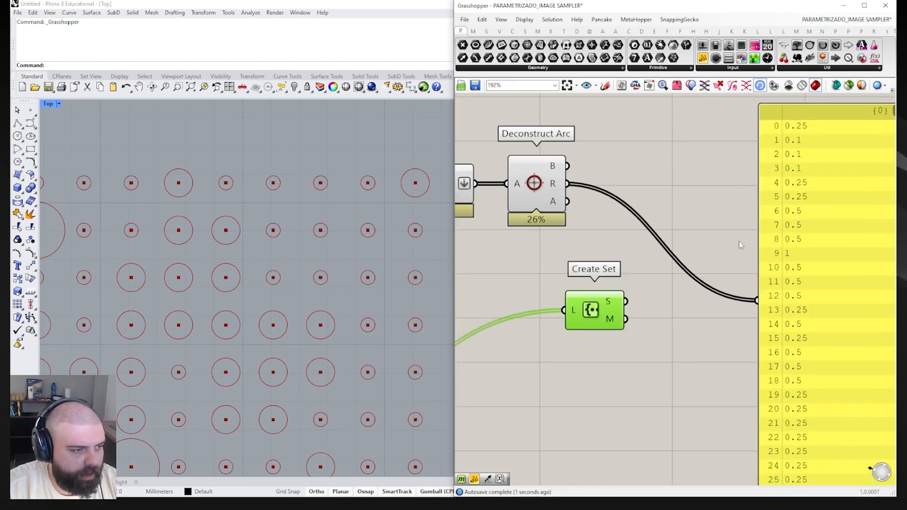
double_click(723, 239)
type("member")
key("Return")
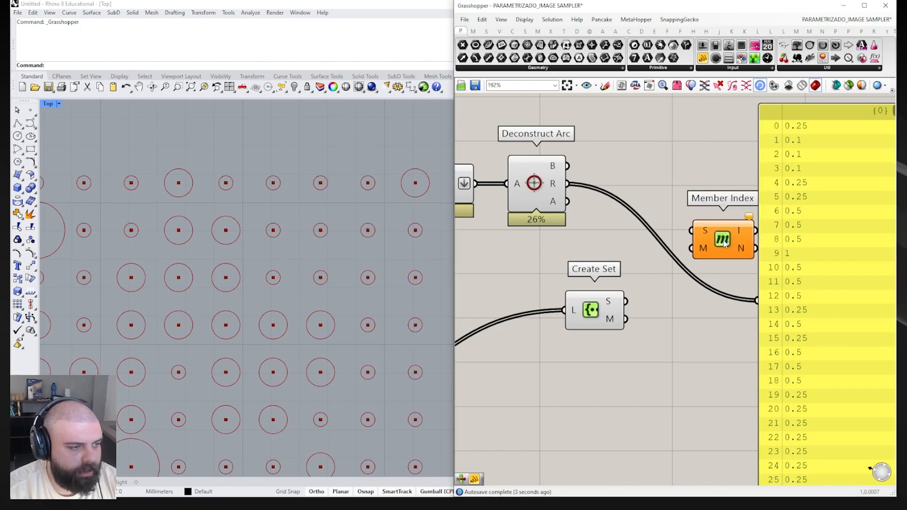
left_click_drag(594, 294, 568, 294)
left_click_drag(547, 204, 691, 230)
left_click_drag(600, 301, 691, 248)
- Place Member Index beside Create Set and connect its I output to the tall panel in place of the radii
scroll(759, 257, "down", 4)
scroll(759, 257, "up", 3)
left_click_drag(759, 258, 814, 242)
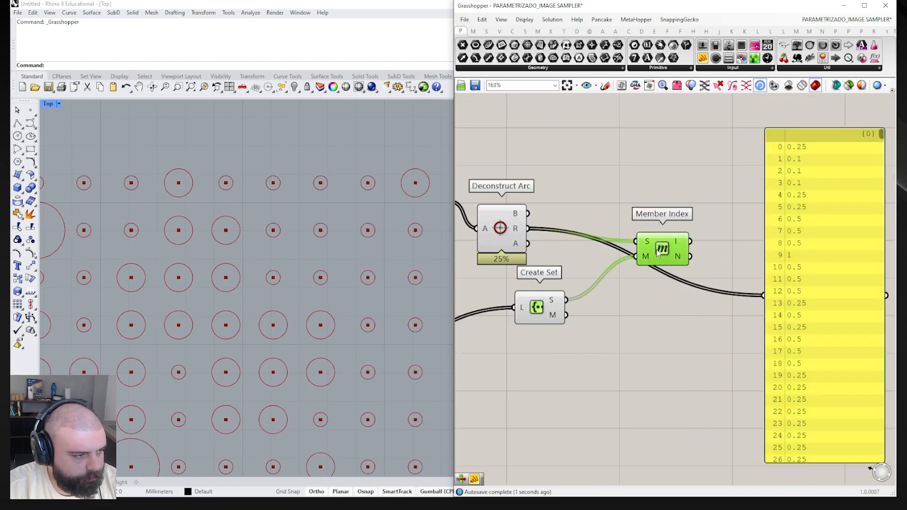
left_click_drag(662, 250, 759, 284)
scroll(730, 291, "down", 2)
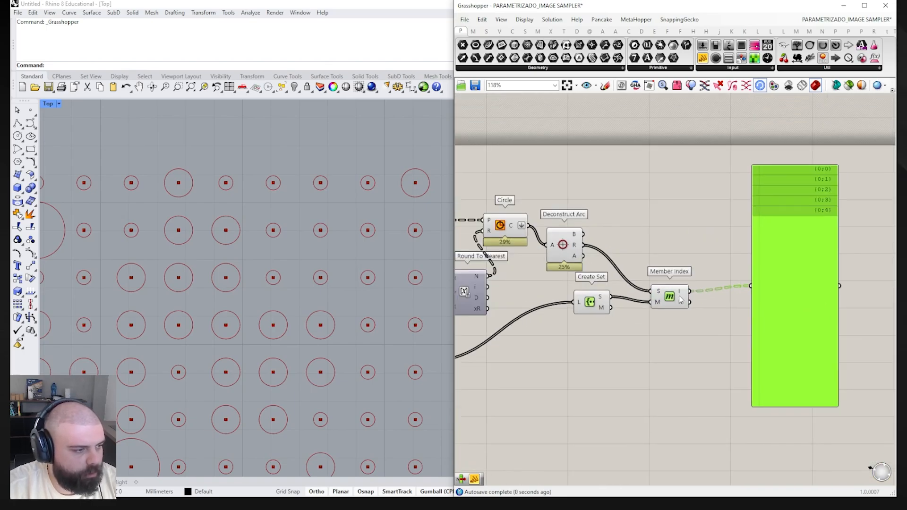
- Route Deconstruct Arc's R into Member Index S and Create Set's S into Member Index M through two Text parameters
left_click(691, 291)
double_click(636, 244)
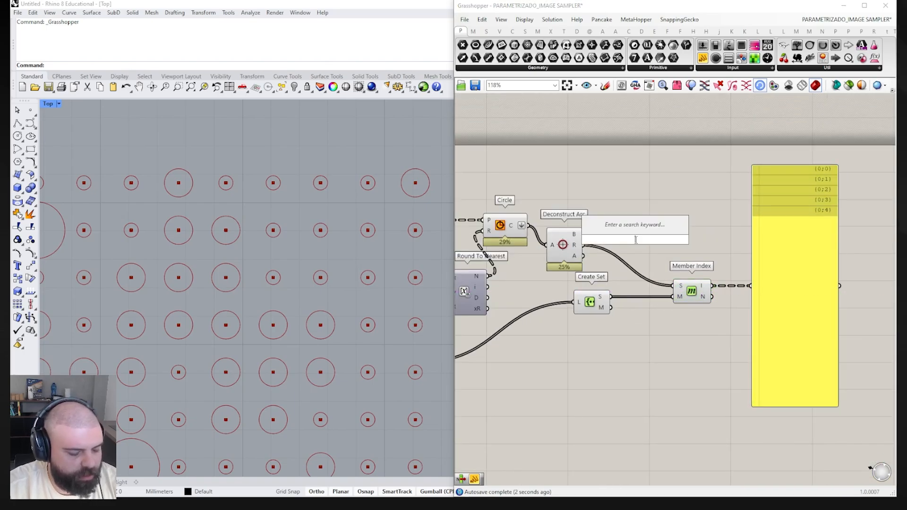
type("text")
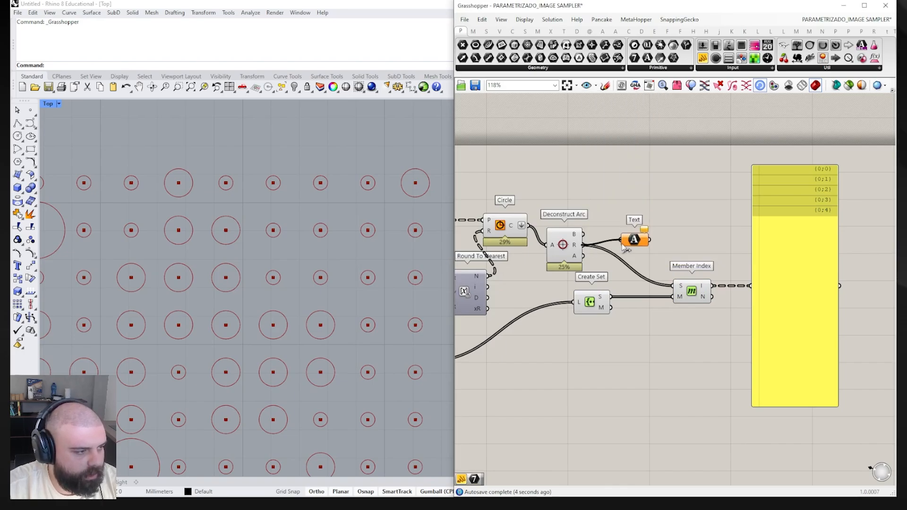
left_click_drag(649, 239, 639, 269)
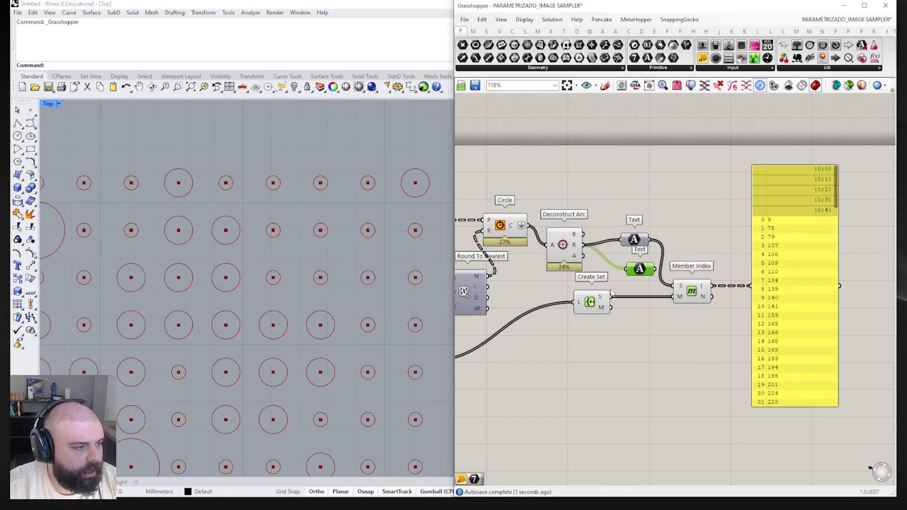
left_click_drag(612, 295, 630, 269)
left_click_drag(669, 300, 671, 297)
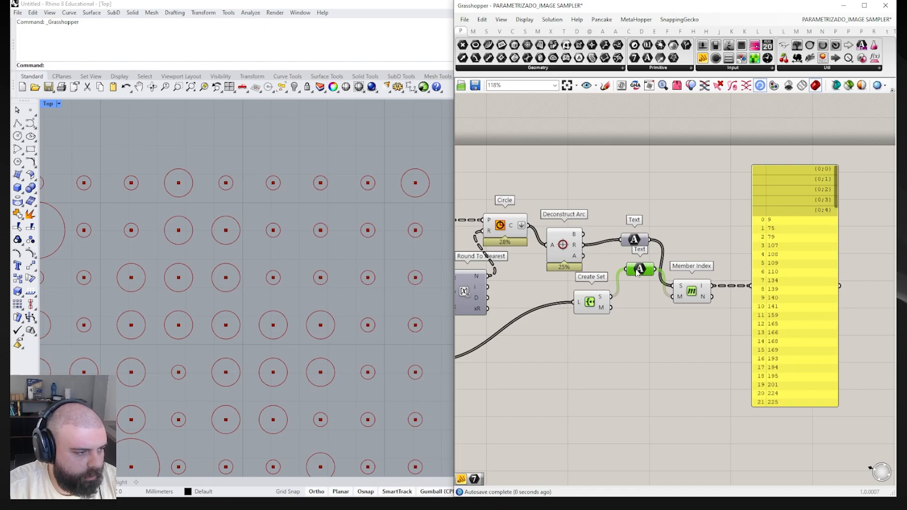
left_click_drag(638, 269, 634, 297)
mouse_move(837, 190)
left_mouse_down()
mouse_move(838, 307)
mouse_move(837, 189)
left_mouse_up()
right_click_drag(630, 217, 664, 245)
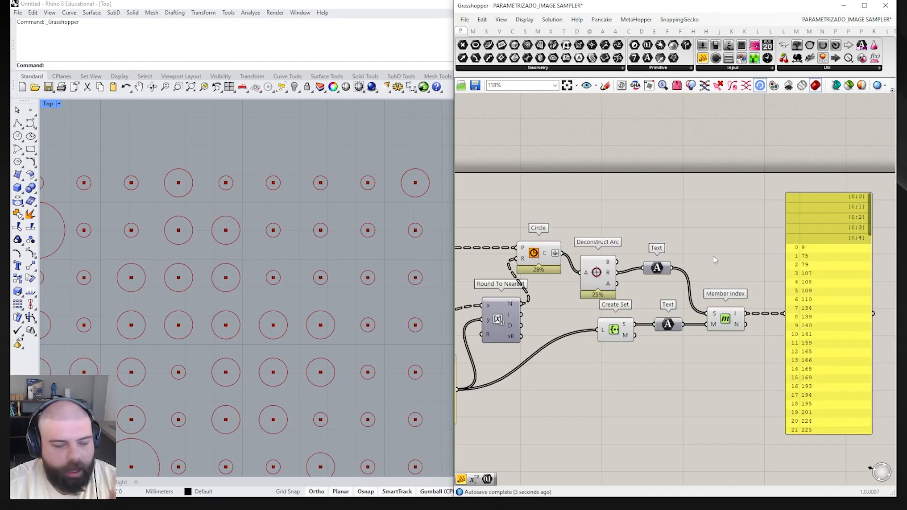
- Add two Number parameters linking Deconstruct Arc's R to Member Index S and Create Set's S to Member Index M
scroll(688, 306, "up", 4)
double_click(656, 285)
type("number")
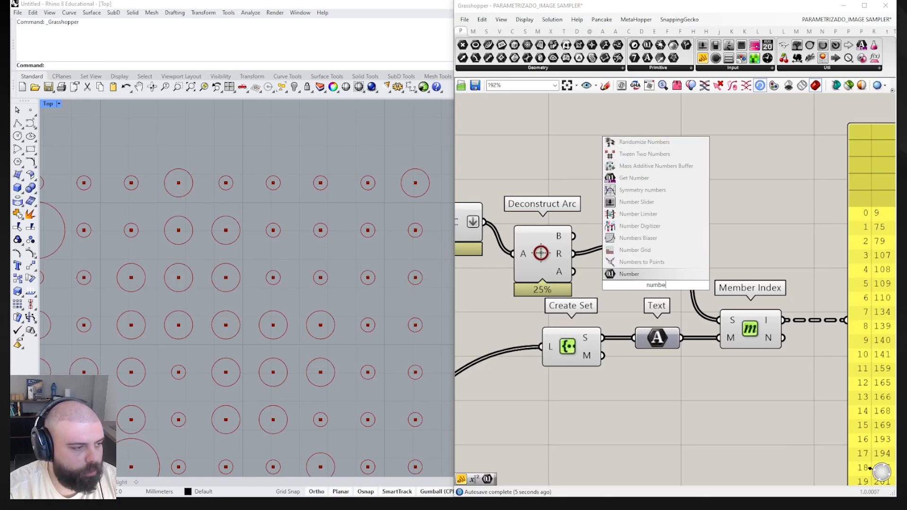
key("Return")
left_click_drag(573, 253, 718, 320)
left_click(655, 285)
left_click_drag(655, 285, 720, 338, "alt")
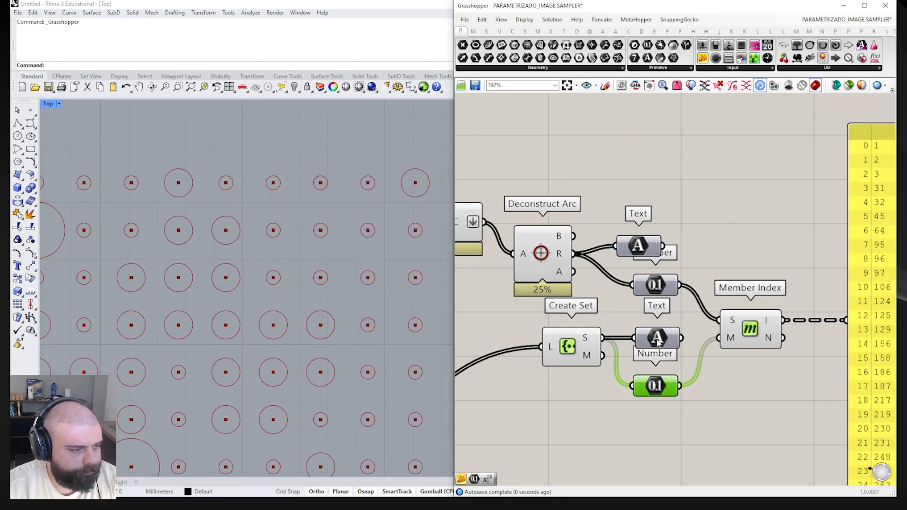
- Delete both Text parameters and align the lower Number parameter between Create Set and Member Index
left_click(657, 338)
key("Delete")
left_click(638, 246)
key("Delete")
left_click_drag(651, 392, 653, 337)
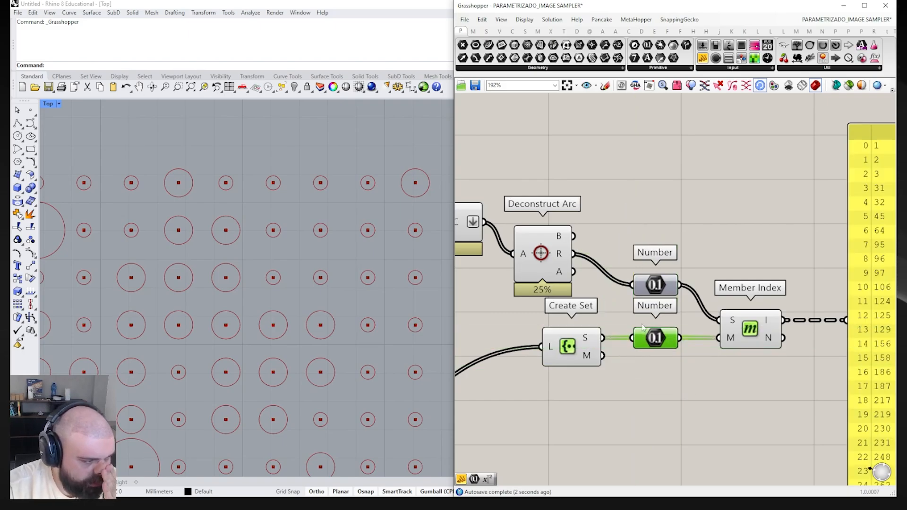
- Add a List Item component with Circle's C output into L and Member Index's I output into i
scroll(652, 336, "down", 3)
scroll(559, 339, "up", 3)
scroll(508, 328, "down", 3)
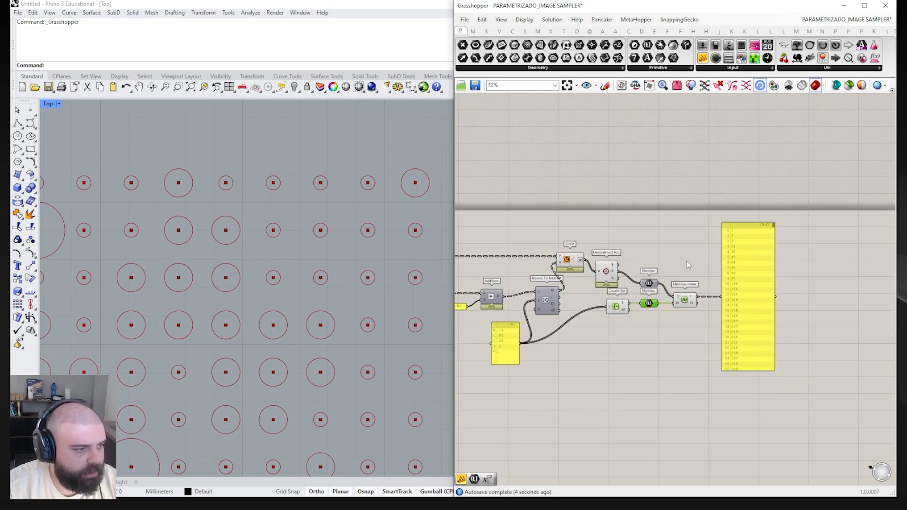
scroll(698, 264, "up", 2)
double_click(698, 264)
type("list item")
key("Return")
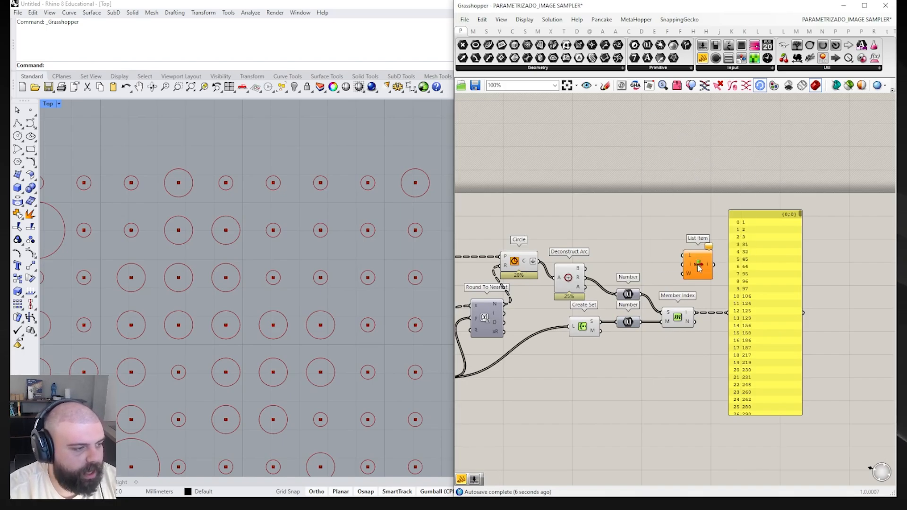
left_click_drag(538, 262, 683, 256)
left_click_drag(692, 310, 682, 265)
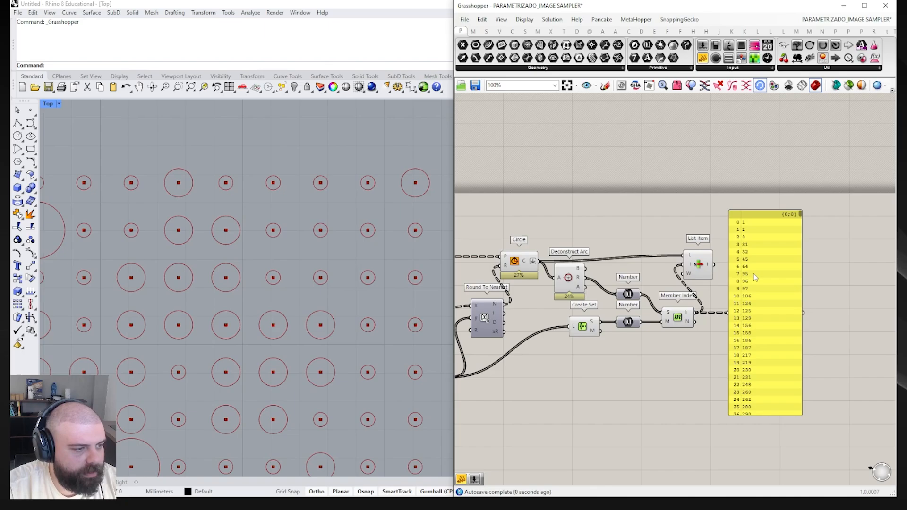
- Remove the index panel and arrange List Item above the lowered radius-grouping components
scroll(692, 278, "down", 3)
scroll(693, 278, "up", 3)
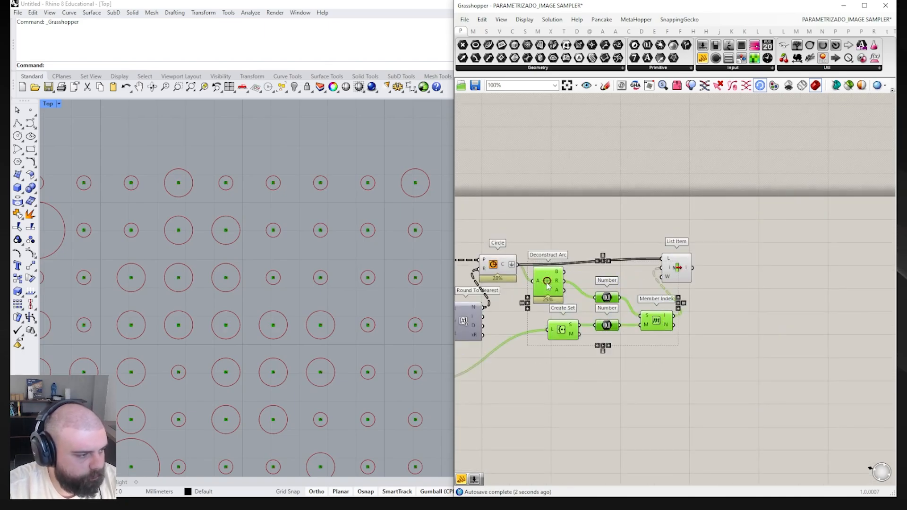
left_click_drag(678, 294, 681, 274)
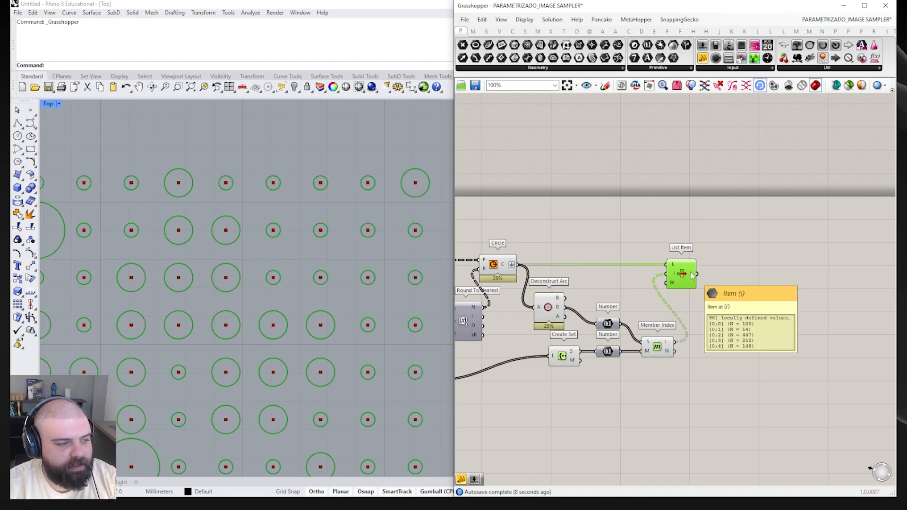
- Add a Custom Preview component and feed List Item's output into its G input
double_click(745, 271)
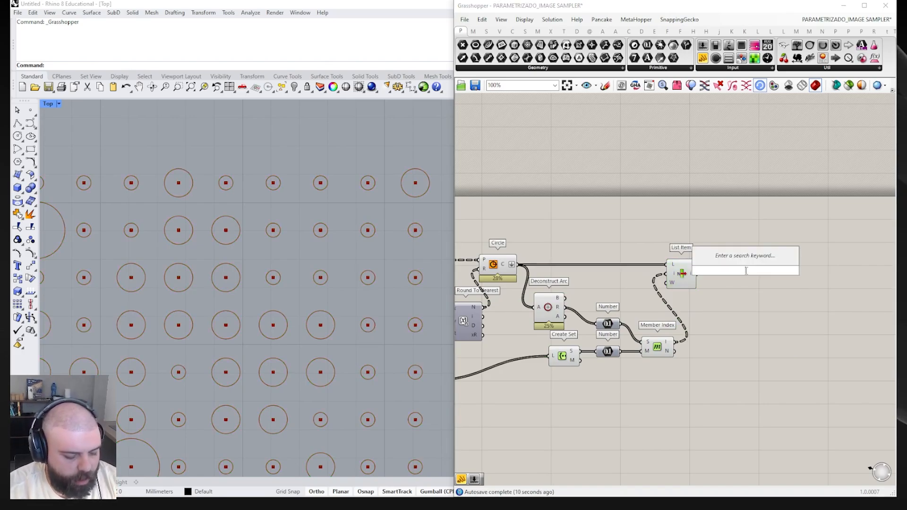
type("custom pre")
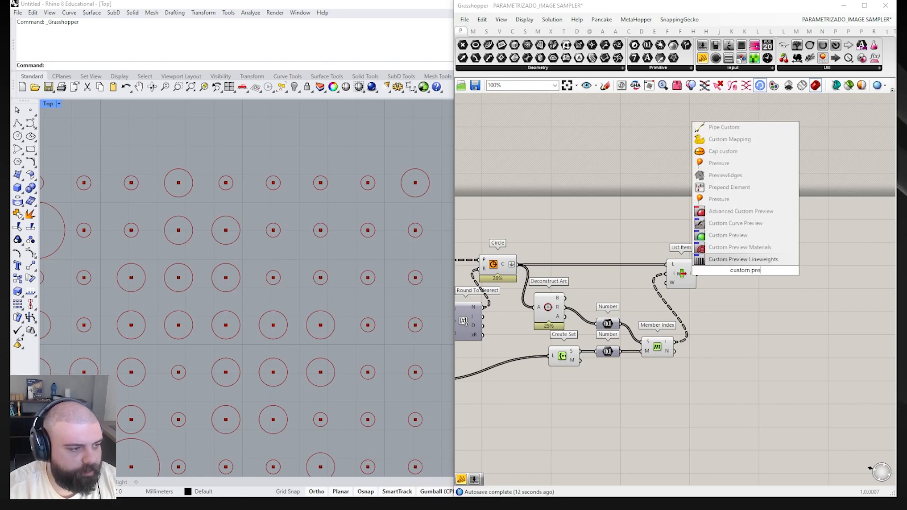
left_click(728, 234)
scroll(729, 272, "up", 3)
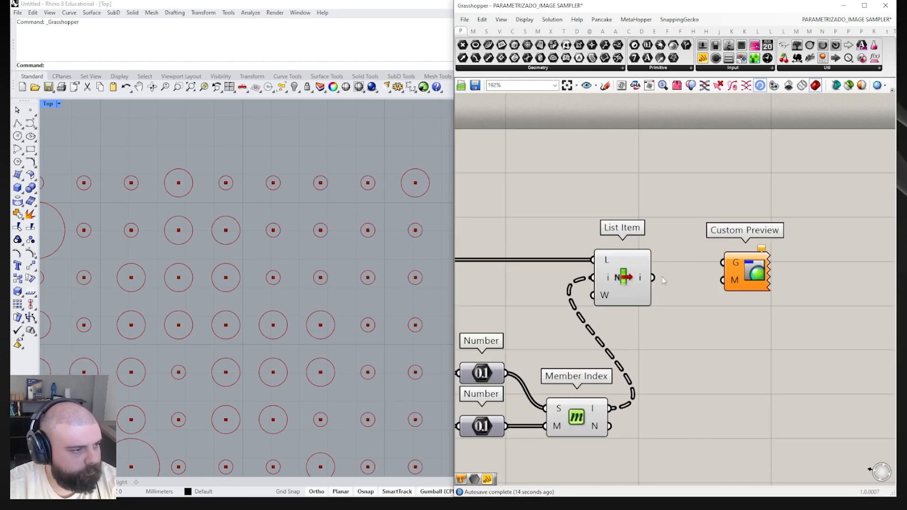
left_click(728, 271)
scroll(729, 271, "down", 1)
- Add a Colour Swatch below Custom Preview and duplicate it until there are five, one per radius value
double_click(693, 314)
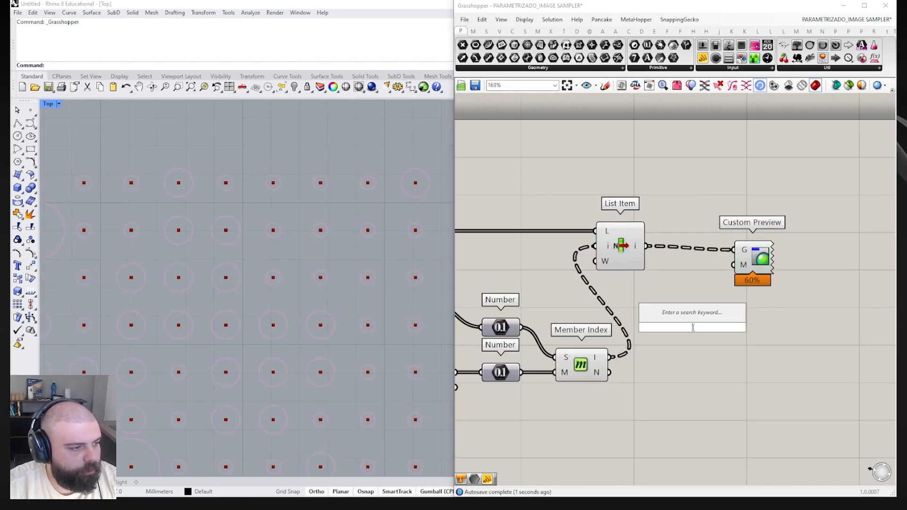
type("swat")
left_click(680, 316)
left_click_drag(680, 329, 679, 407, "alt")
scroll(747, 336, "down", 5)
scroll(535, 328, "up", 5)
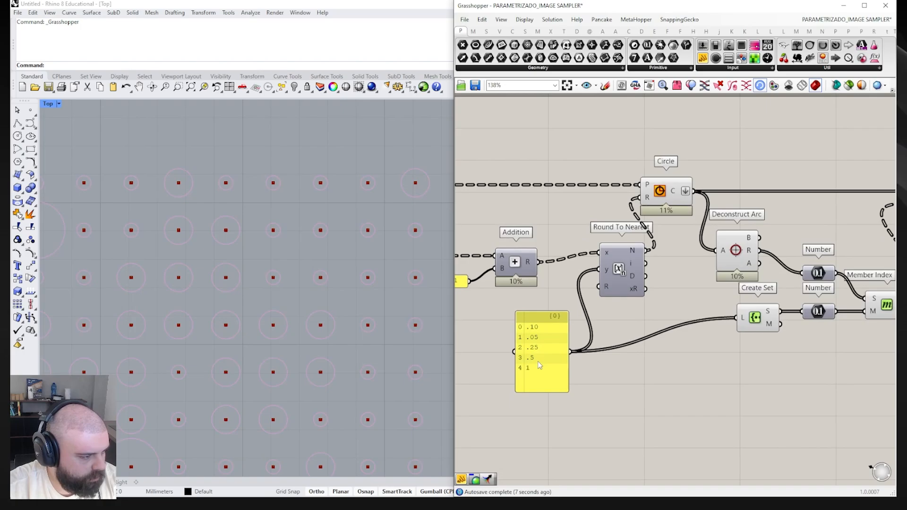
scroll(540, 365, "down", 5)
scroll(737, 321, "up", 5)
left_click_drag(682, 326, 678, 375, "alt")
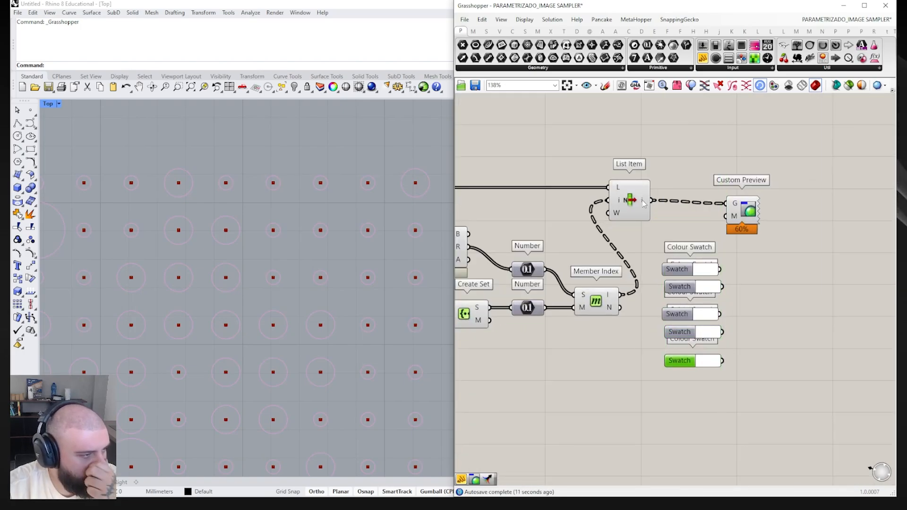
- Move Custom Preview farther along and add an Entwine component fed by the first three colour swatches
right_click_drag(767, 214, 695, 245)
left_click(694, 245)
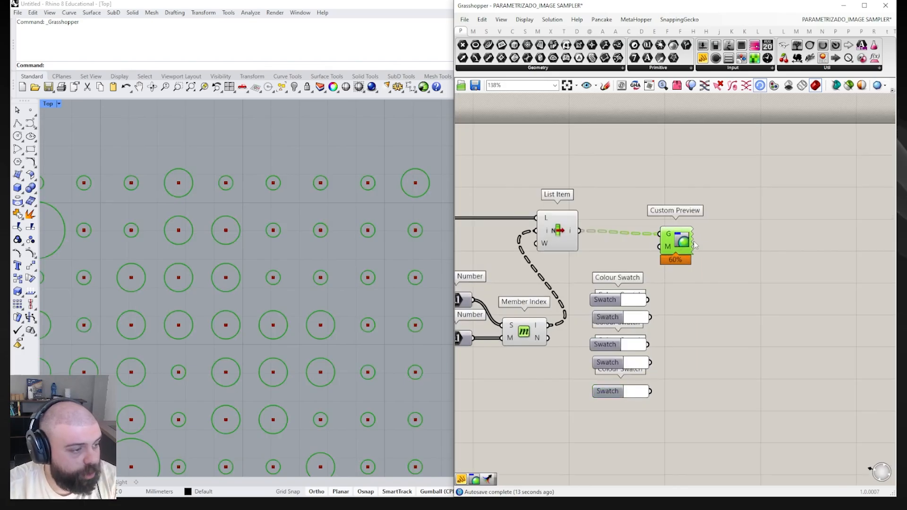
left_click_drag(694, 245, 778, 244)
double_click(727, 310)
type("entwine")
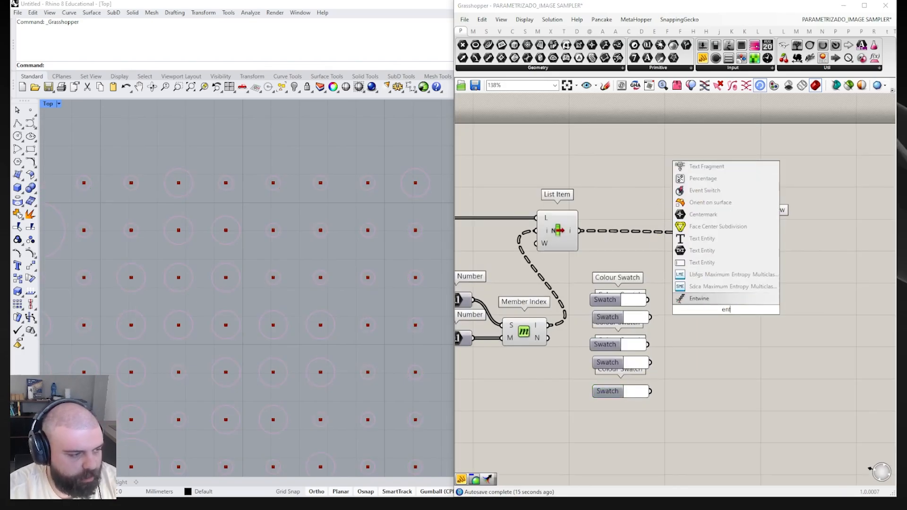
key("Return")
left_click_drag(647, 300, 699, 296)
left_click_drag(649, 316, 700, 309)
left_click_drag(647, 344, 699, 321)
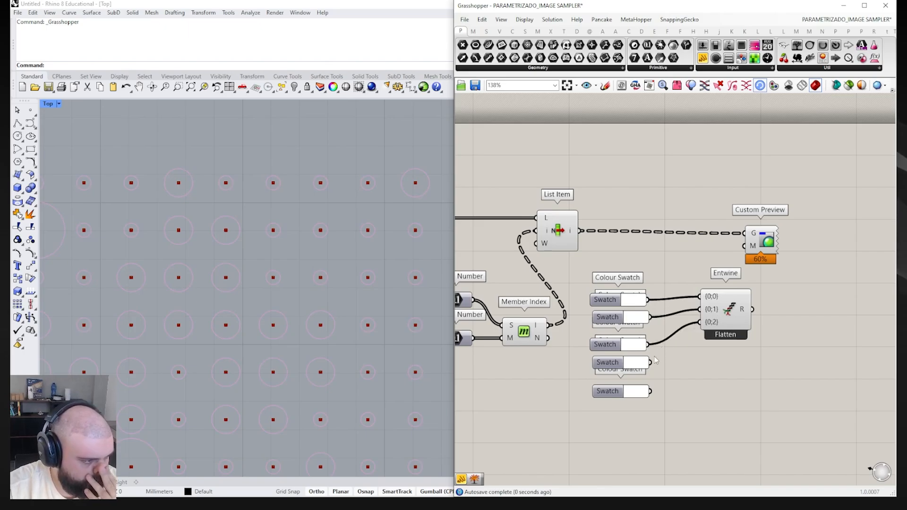
- Extend Entwine to five inputs and connect the remaining two swatches to {0;3} and {0;4}
scroll(709, 343, "up", 5)
left_click(747, 338)
left_click(748, 320)
scroll(749, 323, "down", 3)
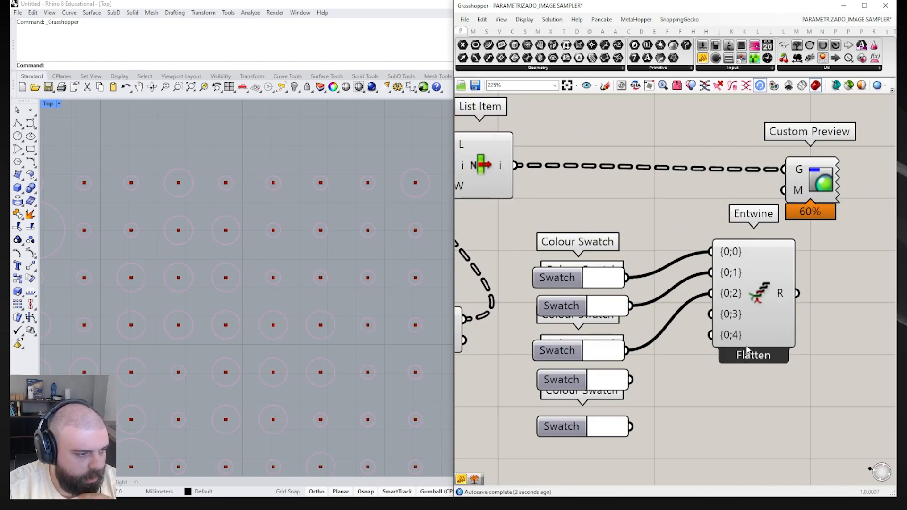
left_click(748, 349)
left_click_drag(632, 380, 711, 362)
left_click_drag(631, 426, 711, 382)
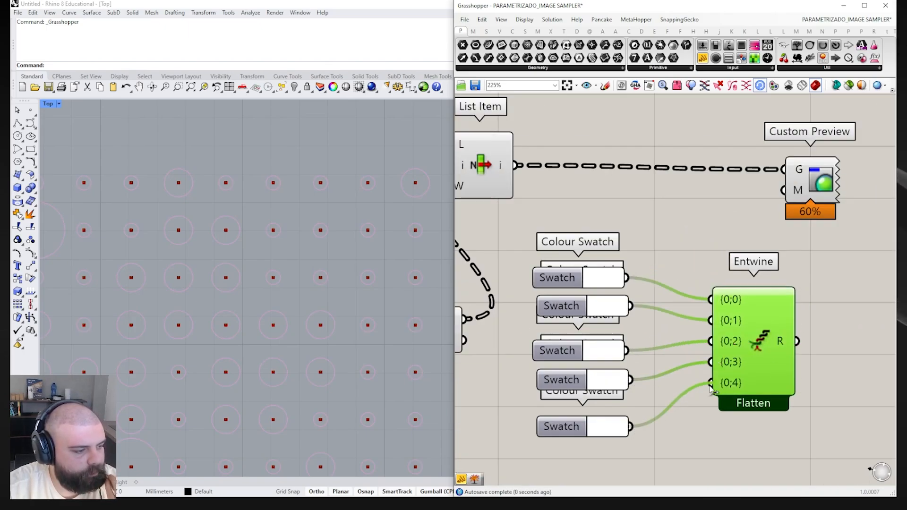
- Connect Entwine's R output to Custom Preview's M input
scroll(694, 364, "down", 2)
left_click(758, 349)
left_click_drag(758, 350, 750, 256)
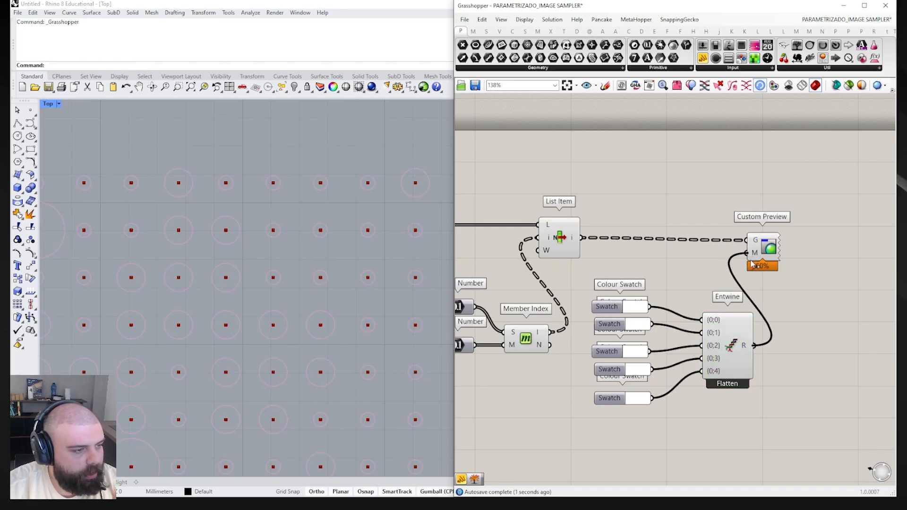
- Insert a Surface parameter between List Item's output and Custom Preview's G input
double_click(670, 204)
type("surf")
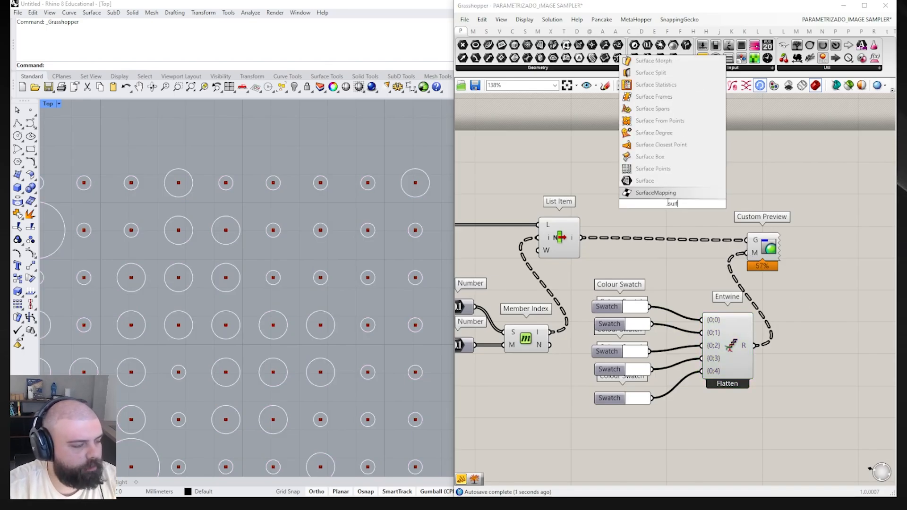
left_click(676, 184)
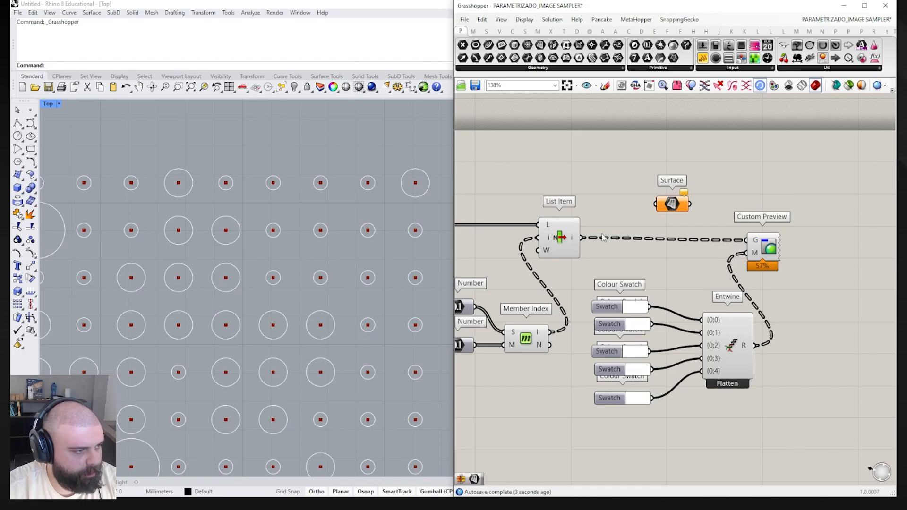
left_click_drag(584, 240, 745, 240)
- Raise the first colour swatch and place a copy of the custom value list panel beside Entwine
scroll(614, 306, "up", 4)
left_click_drag(609, 306, 607, 275)
scroll(699, 267, "down", 8)
scroll(486, 333, "up", 1)
right_click_drag(486, 331, 596, 315)
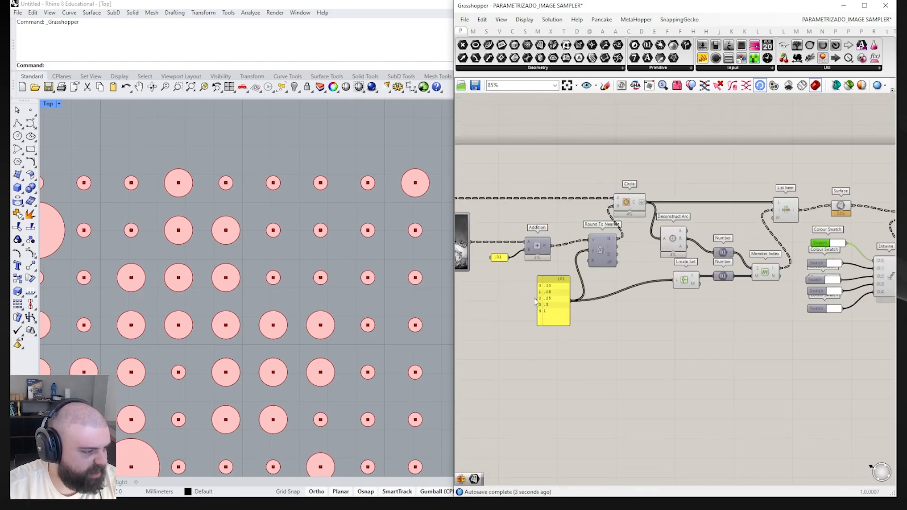
left_click(559, 297)
scroll(558, 294, "down", 3)
left_click_drag(558, 294, 789, 281, "alt")
scroll(784, 271, "up", 6)
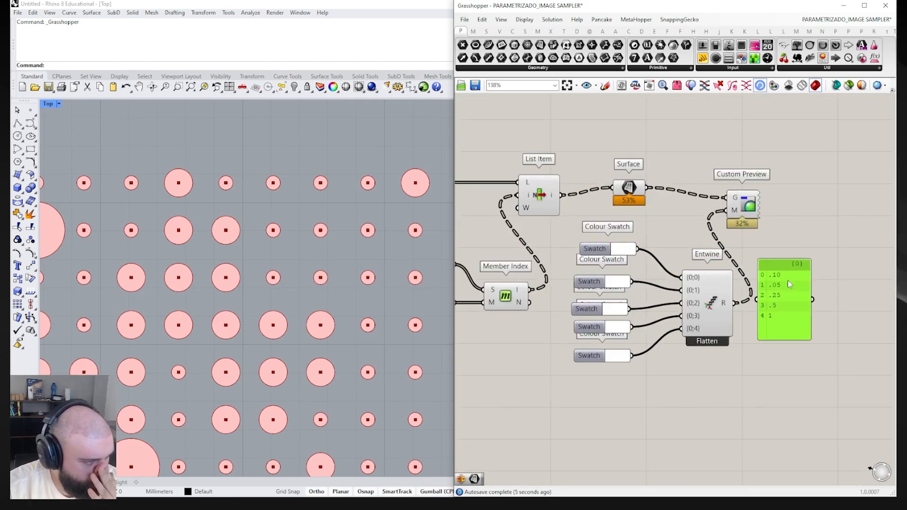
- Set the first colour swatch to red
left_click(630, 251)
left_click_drag(645, 287, 633, 273)
left_click(679, 203)
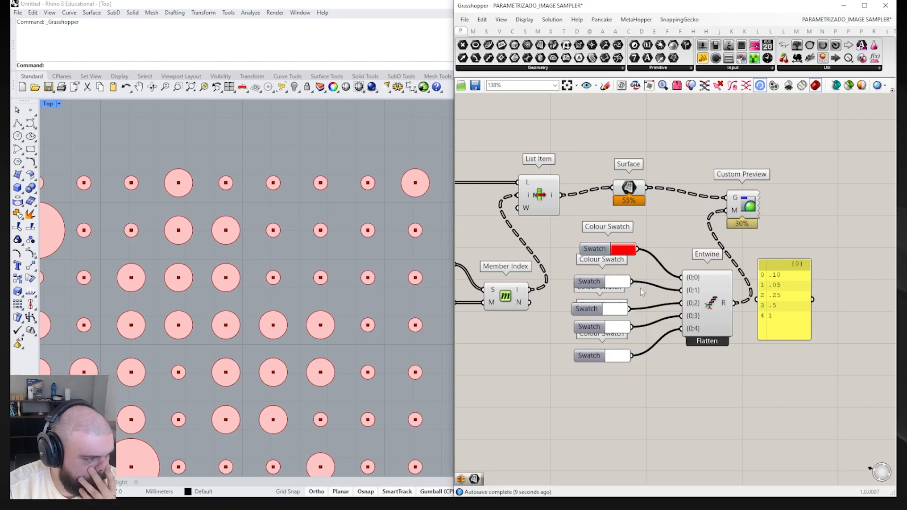
- Turn off the preview of List Item and Surface, and move the copied value panel away from Entwine
left_click_drag(640, 215, 512, 133)
middle_click(550, 146)
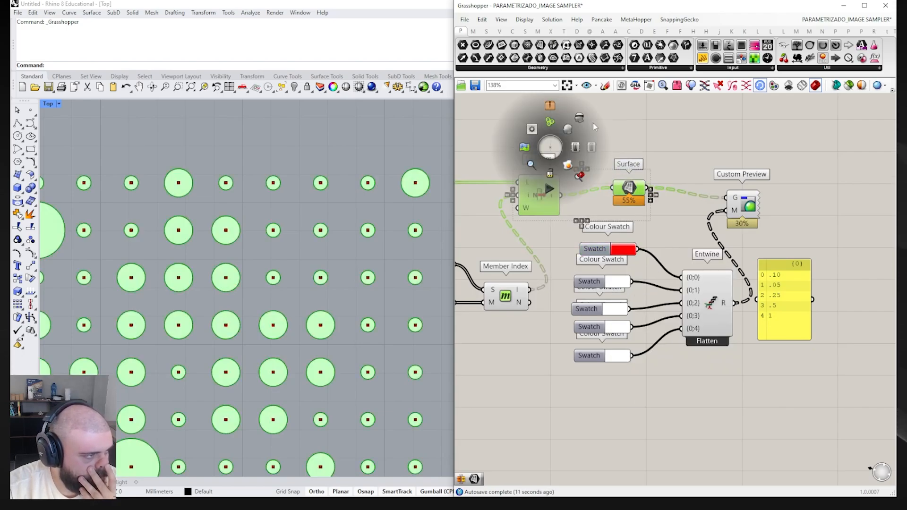
left_click(592, 123)
left_click(668, 250)
left_click_drag(774, 293, 795, 293)
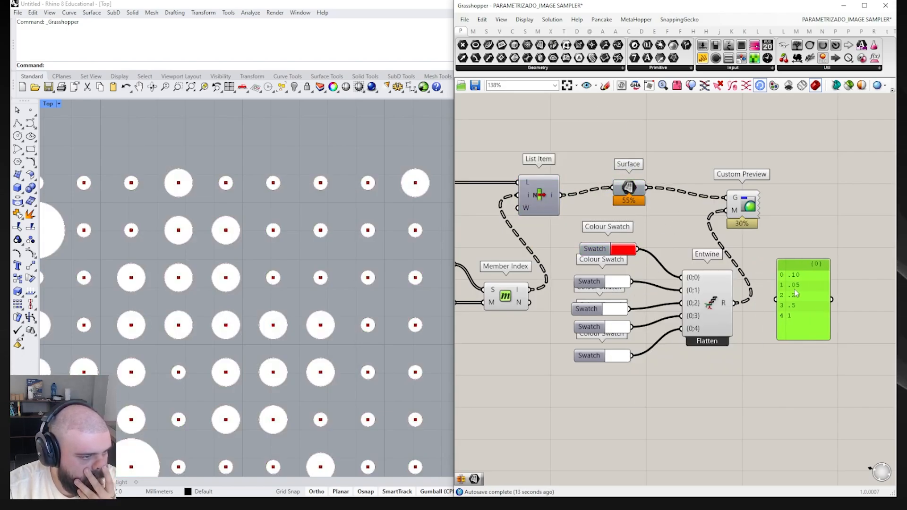
- Set the second colour swatch to light green
left_click(619, 281)
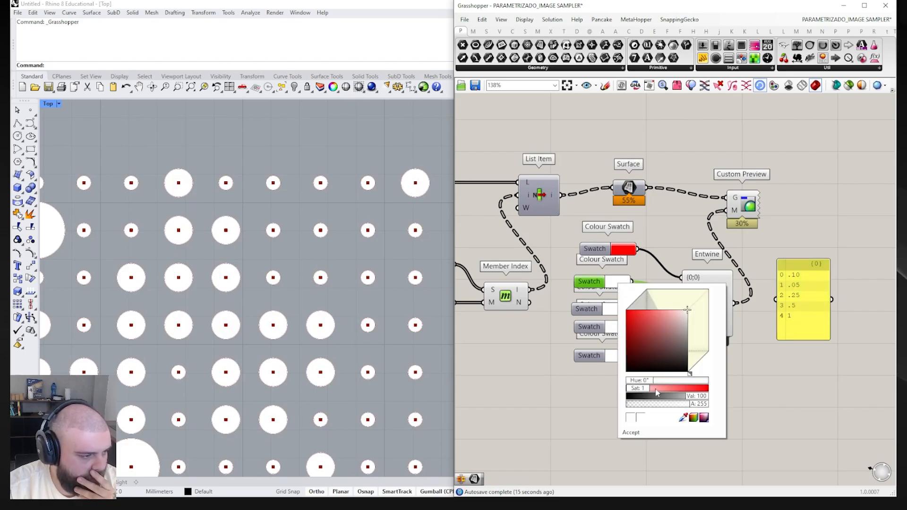
mouse_move(655, 389)
left_mouse_down()
mouse_move(663, 389)
mouse_move(657, 381)
left_mouse_up()
left_click(638, 260)
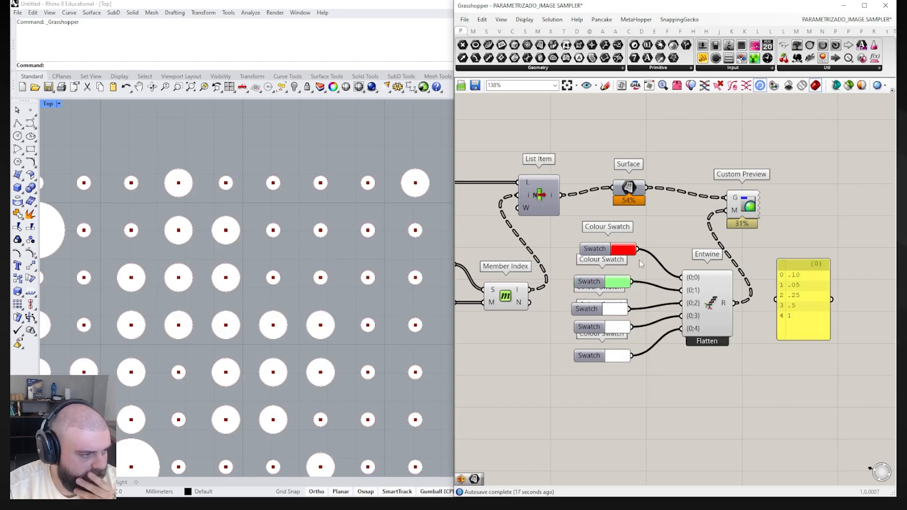
- Set the third colour swatch to light blue with hue 195° and the fourth to magenta with saturation 62 and value 72
left_click(616, 310)
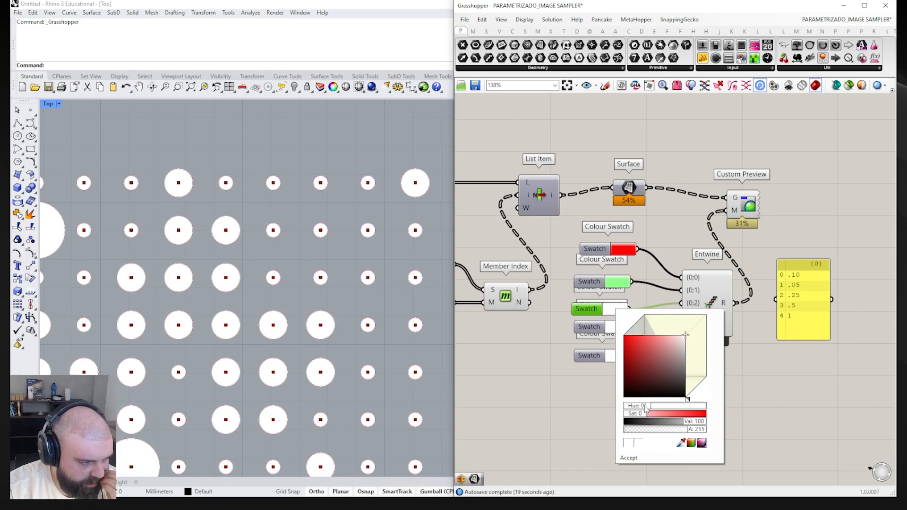
left_click_drag(645, 408, 706, 417)
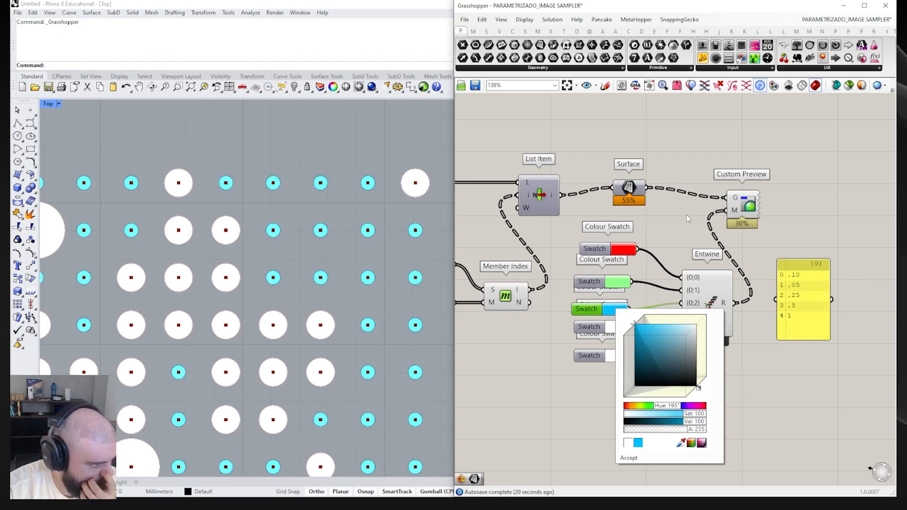
left_click(617, 326)
left_click(642, 373)
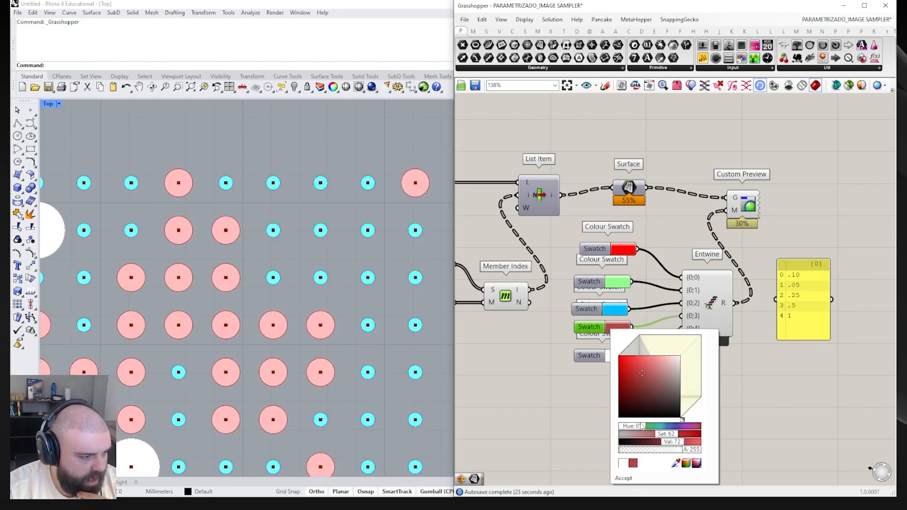
left_click_drag(638, 427, 688, 426)
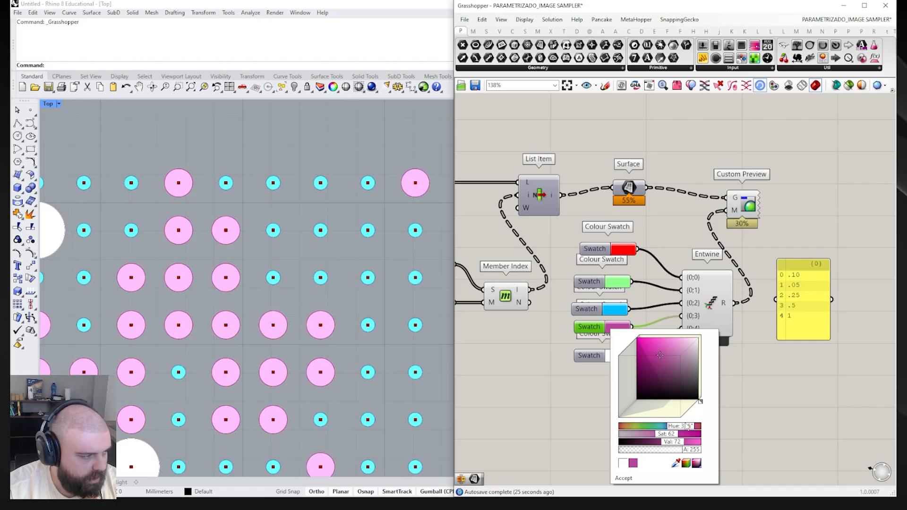
- Set the fifth colour swatch to yellow with hue 63°, saturation 89 and value 100
left_click(620, 362)
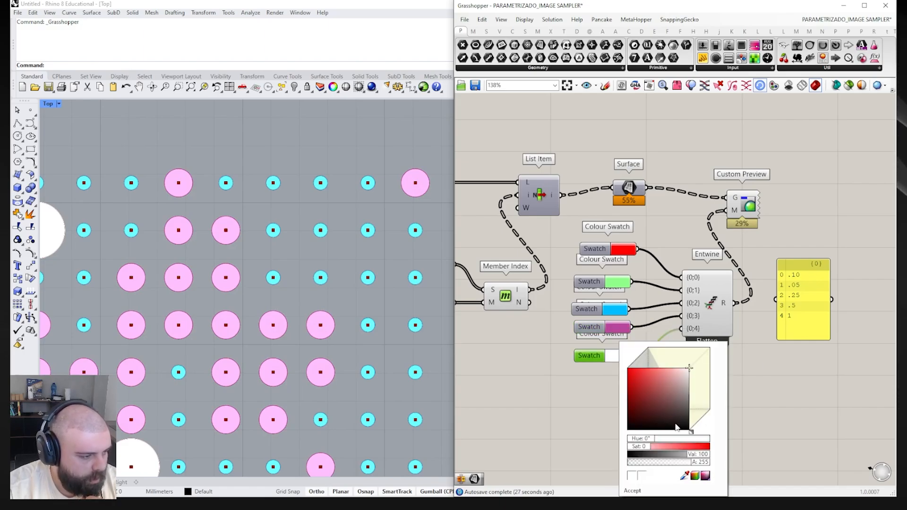
mouse_move(647, 448)
left_mouse_down()
mouse_move(676, 447)
mouse_move(644, 439)
left_mouse_up()
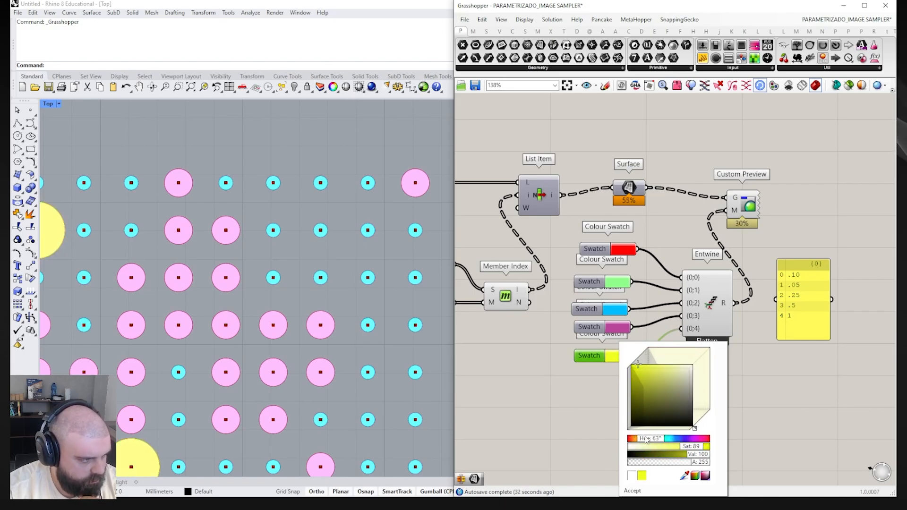
- Turn off the preview of the components upstream of Custom Preview and check the coloured circle pattern in the Top viewport
scroll(703, 283, "down", 6)
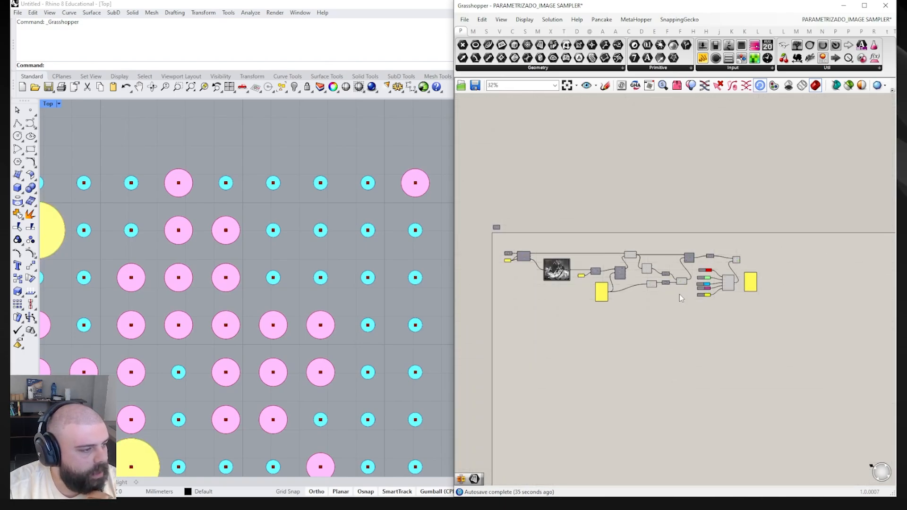
middle_click(598, 228)
left_click(628, 195)
scroll(337, 201, "down", 18)
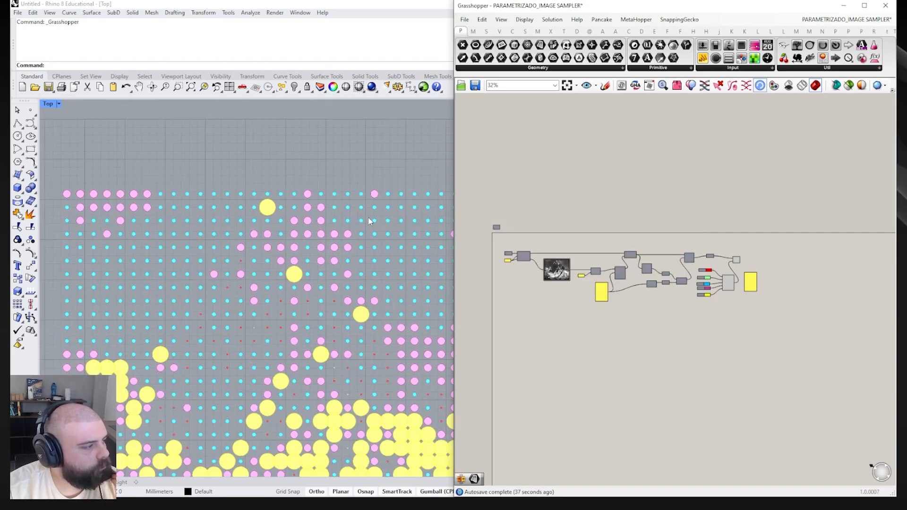
scroll(331, 279, "up", 9)
scroll(284, 236, "up", 5)
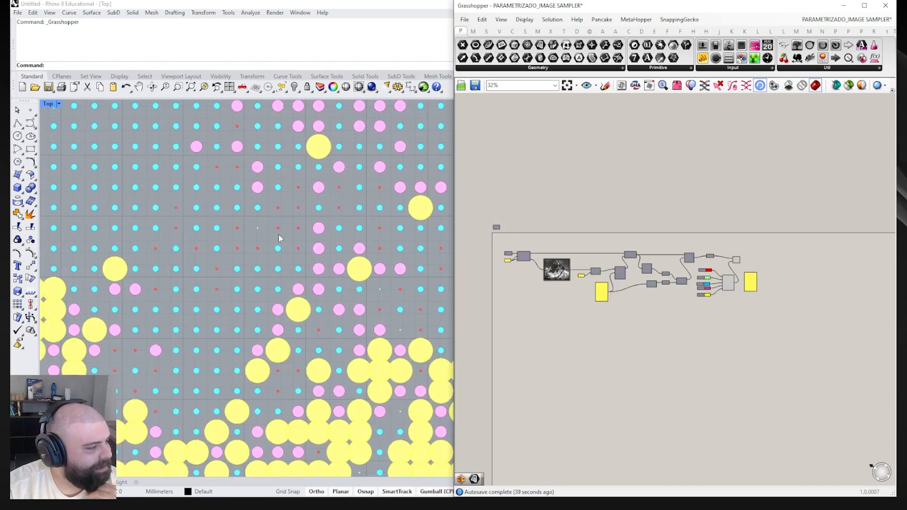
scroll(265, 232, "down", 2)
- Change the first colour swatch to blue-violet and view the whole circle pattern in the Top viewport
scroll(723, 259, "up", 7)
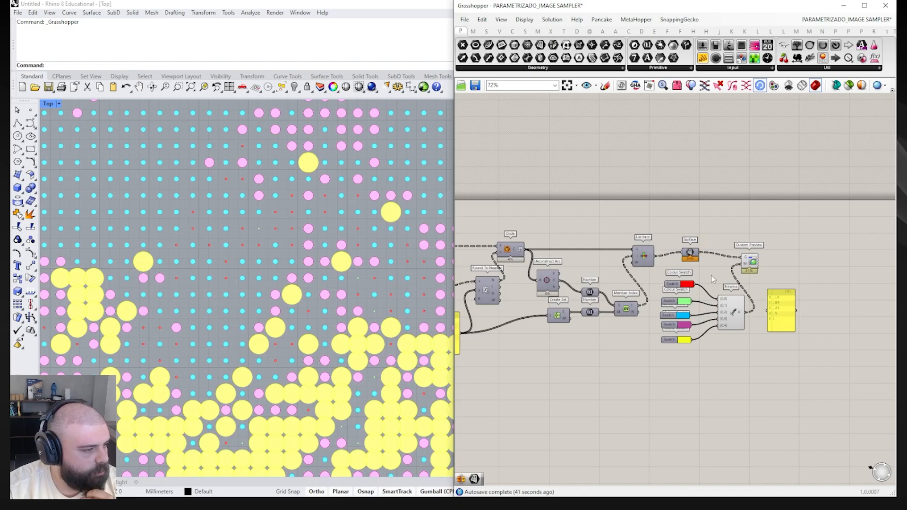
left_click(662, 294)
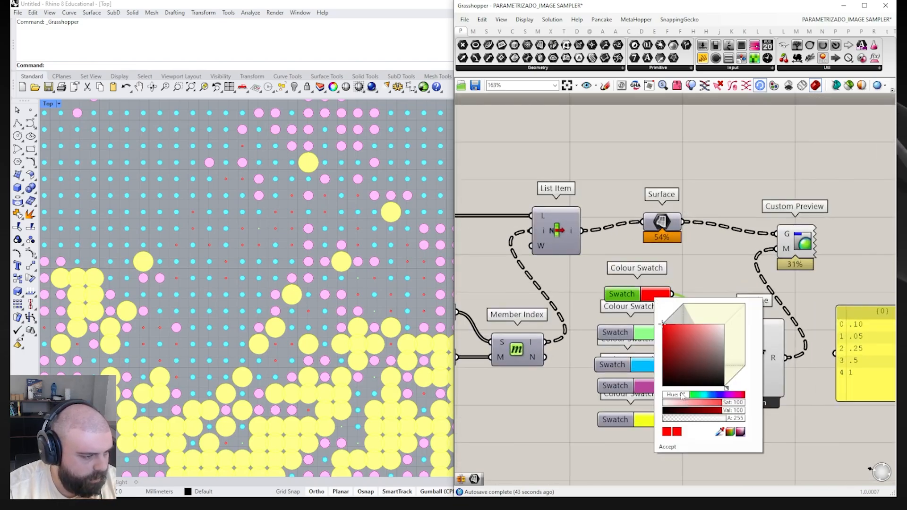
left_click_drag(682, 395, 720, 395)
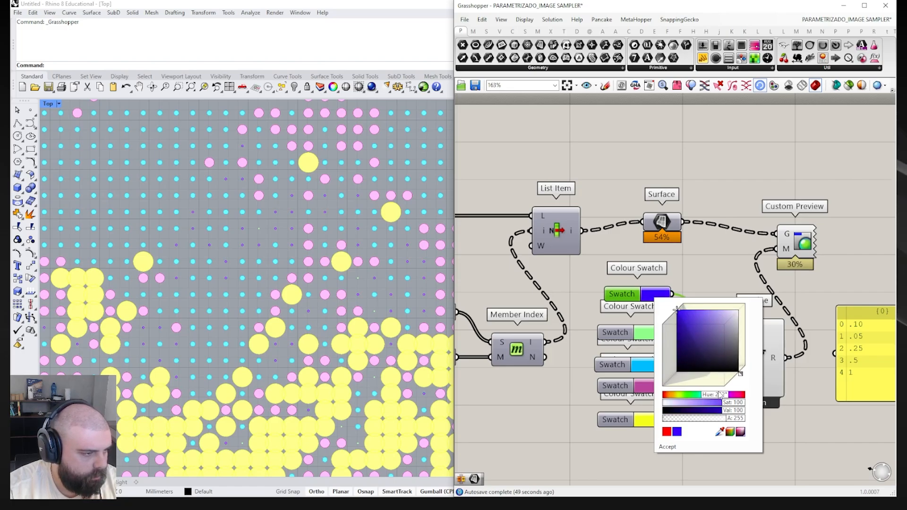
left_click(707, 242)
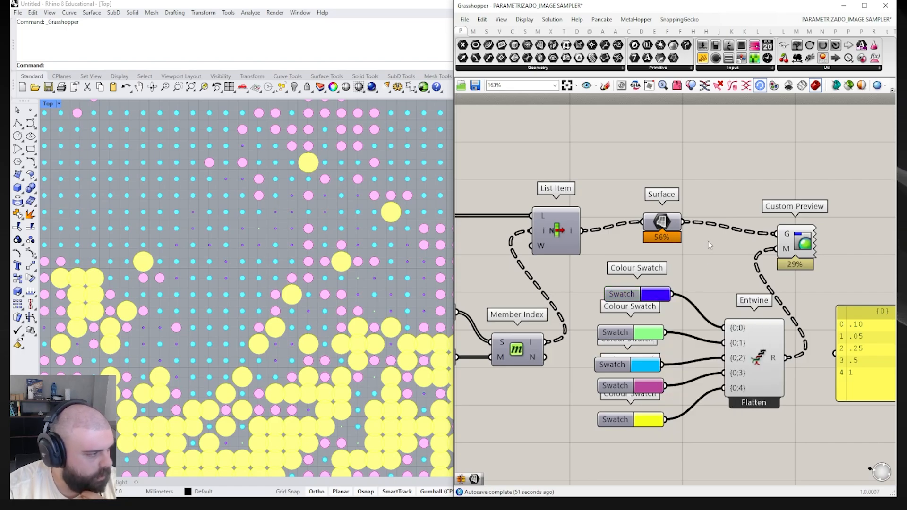
scroll(401, 306, "down", 9)
scroll(304, 257, "up", 4)
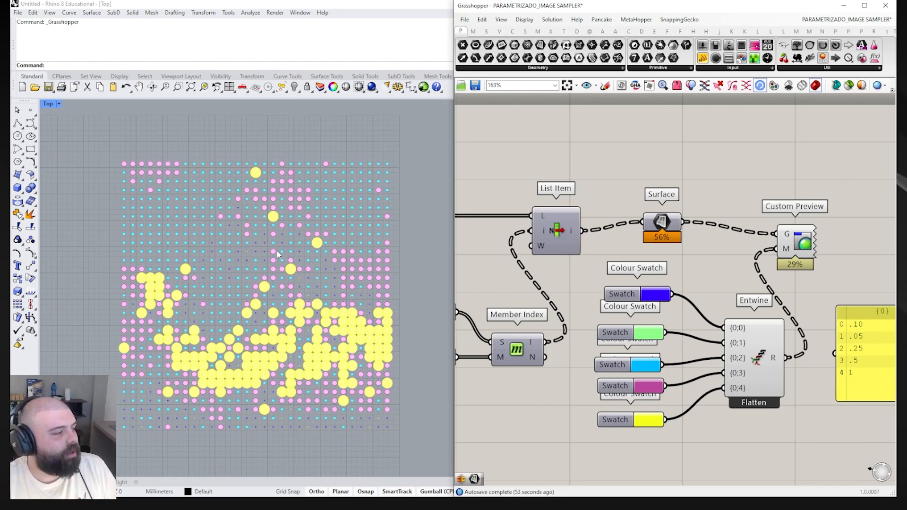
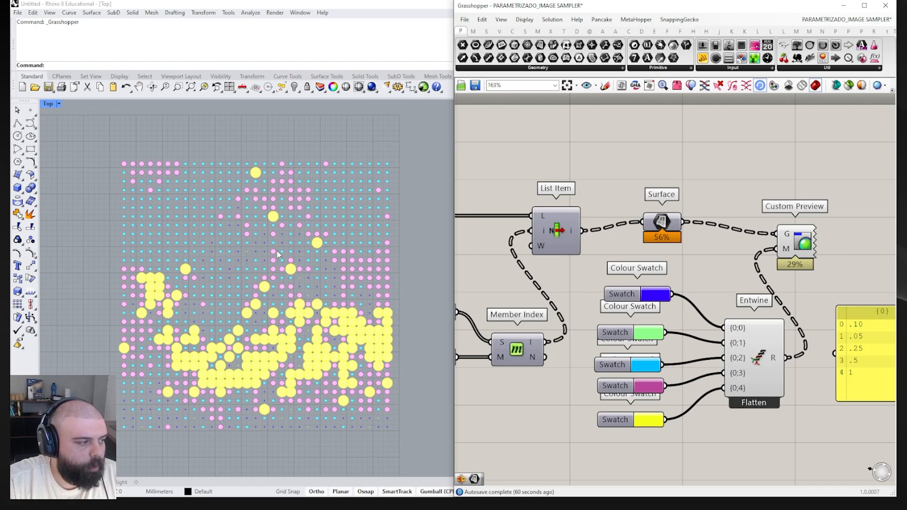
- Examine the Round To Nearest component and the result values coming out of Addition
scroll(850, 280, "down", 6)
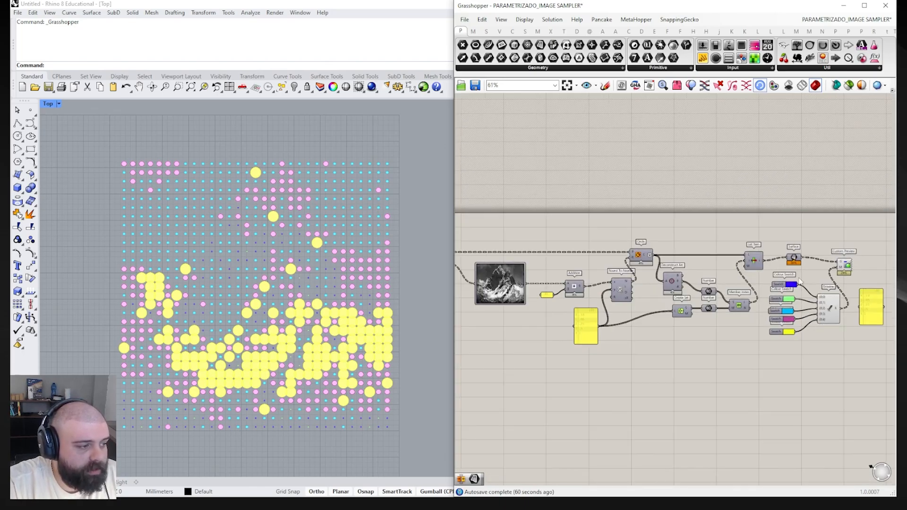
scroll(639, 325, "up", 5)
left_click_drag(584, 250, 580, 266)
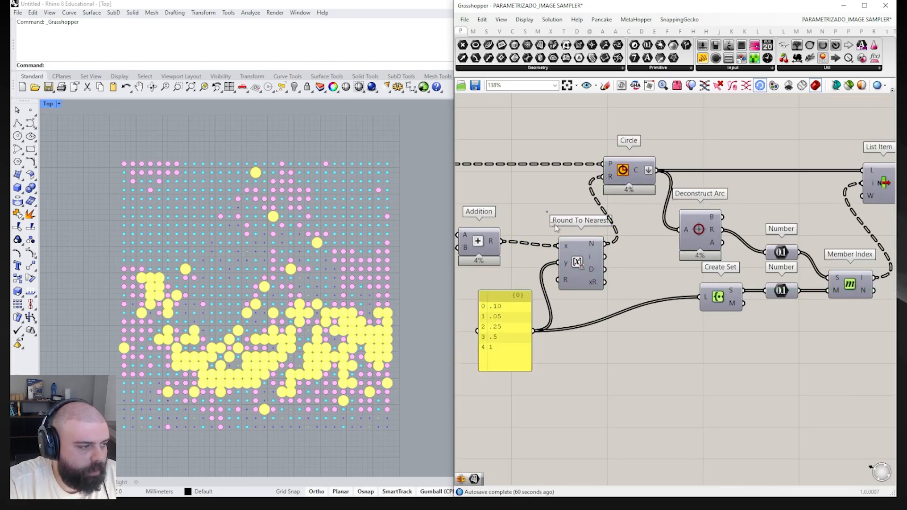
left_click_drag(550, 210, 622, 313)
scroll(664, 341, "down", 2)
left_click(568, 236)
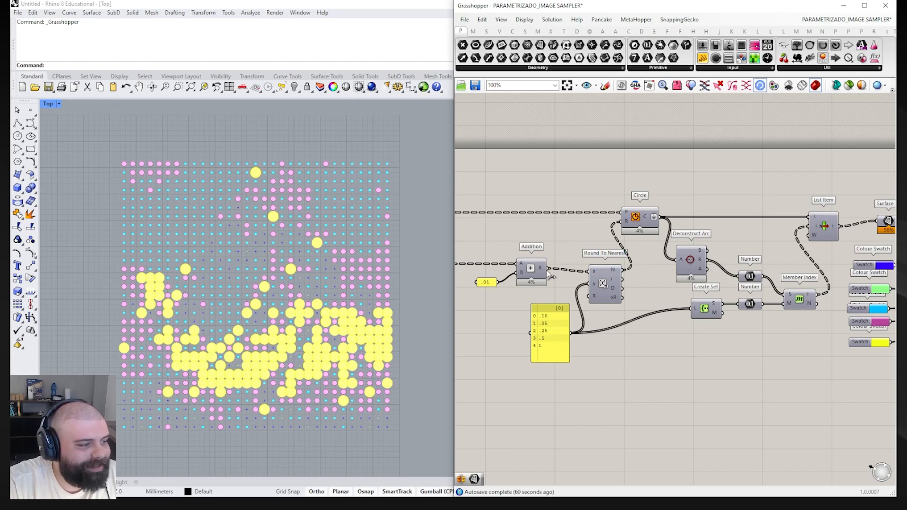
mouse_move(541, 272)
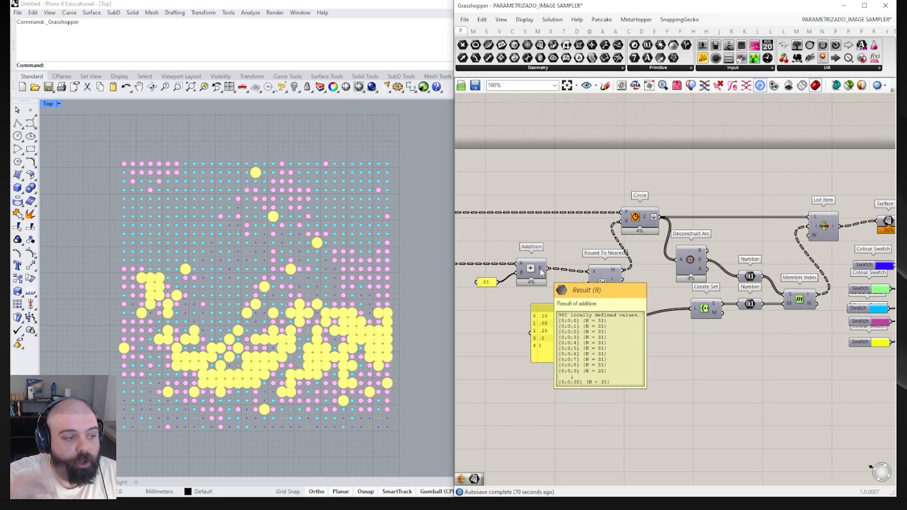
- Trace how the Image Sampler values pass through Addition into Round To Nearest together with the custom value list
scroll(529, 307, "up", 2)
left_click_drag(688, 395, 575, 220)
scroll(586, 259, "down", 2)
left_click_drag(577, 273, 508, 239)
left_click_drag(556, 258, 548, 263)
left_click(593, 279)
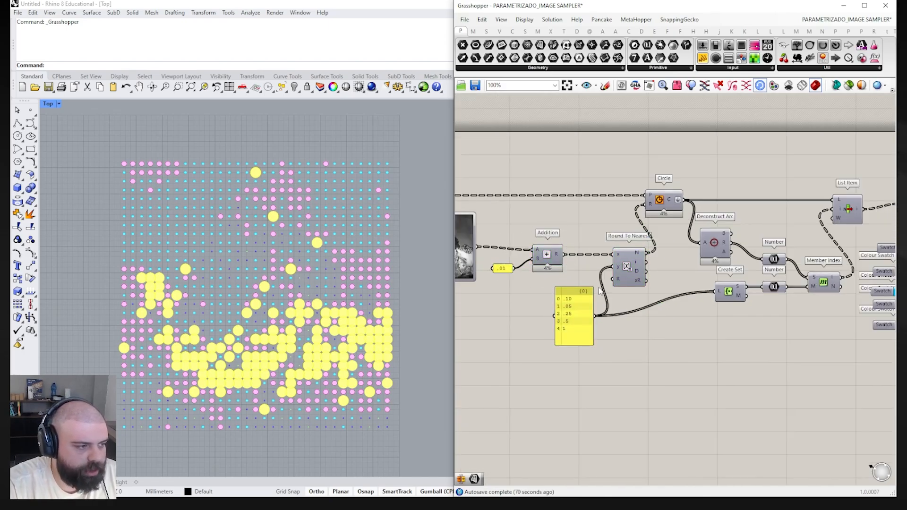
scroll(606, 275, "up", 1)
left_click_drag(634, 274, 633, 270)
left_click(615, 292)
mouse_move(555, 251)
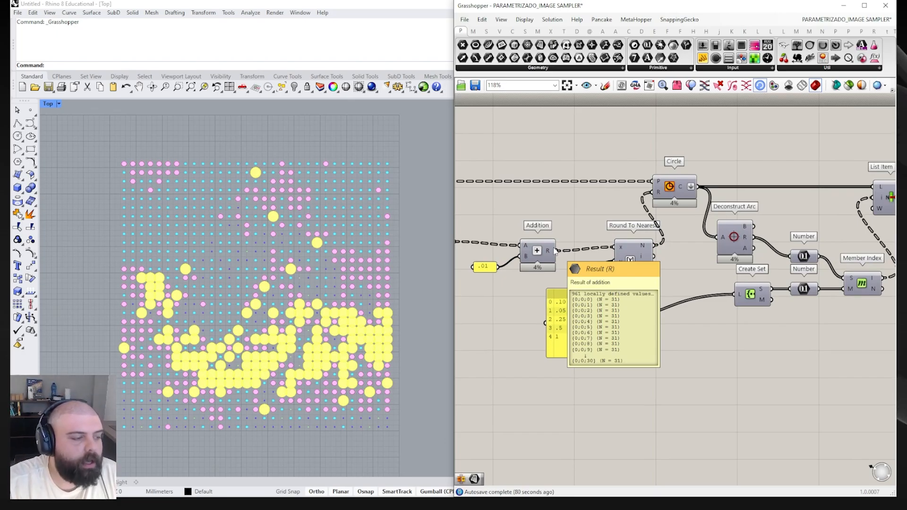
scroll(547, 282, "up", 2)
left_click_drag(544, 311, 638, 434)
scroll(576, 284, "down", 2)
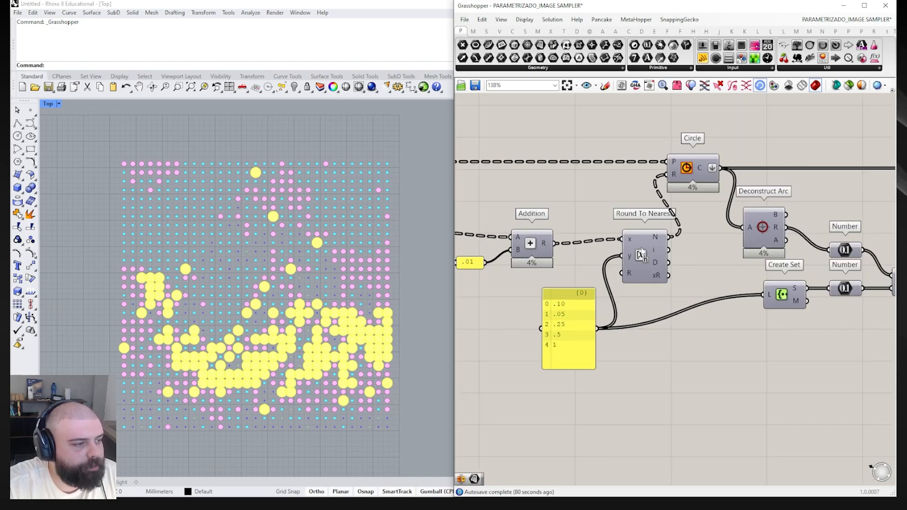
left_click(647, 255)
left_click_drag(646, 251, 642, 251)
left_click(563, 188)
scroll(532, 237, "down", 4)
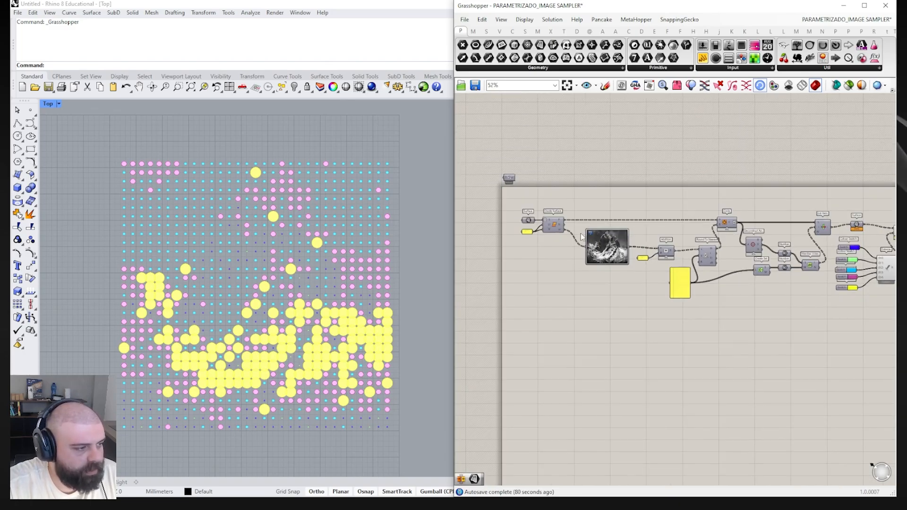
scroll(644, 339, "up", 3)
scroll(520, 248, "down", 1)
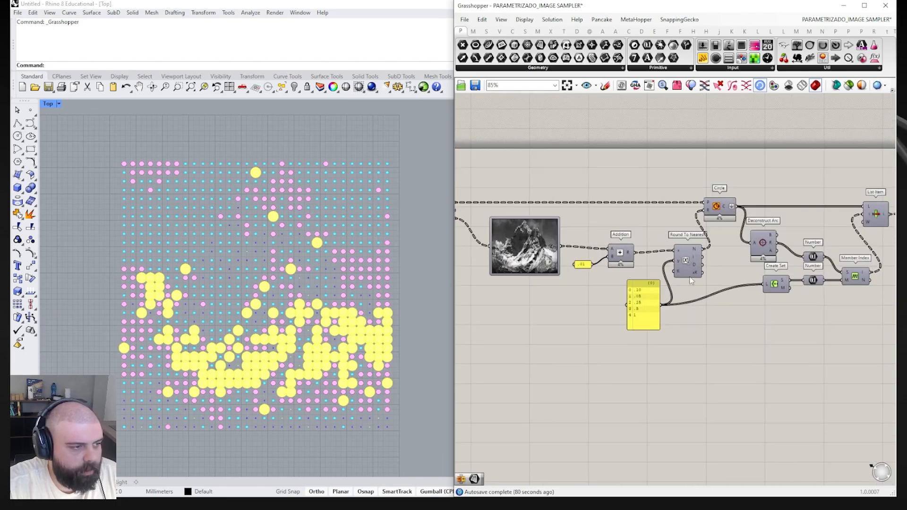
- Review the custom value list panel and its link to Round To Nearest, which supplies the Circle radius
left_click(651, 302)
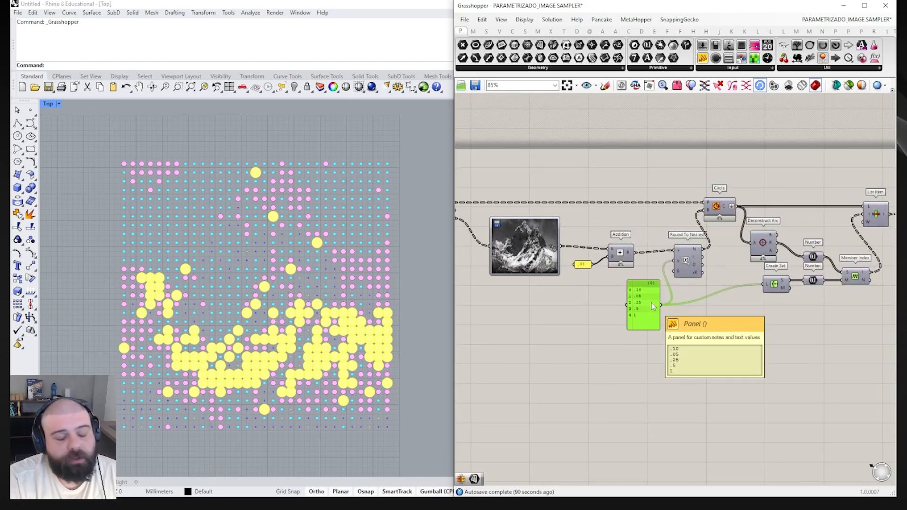
left_click(588, 302)
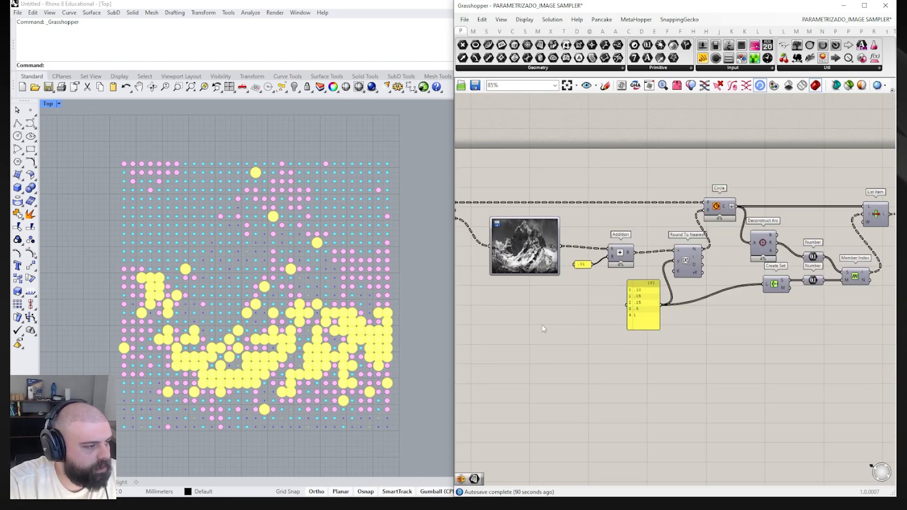
scroll(503, 301, "down", 2)
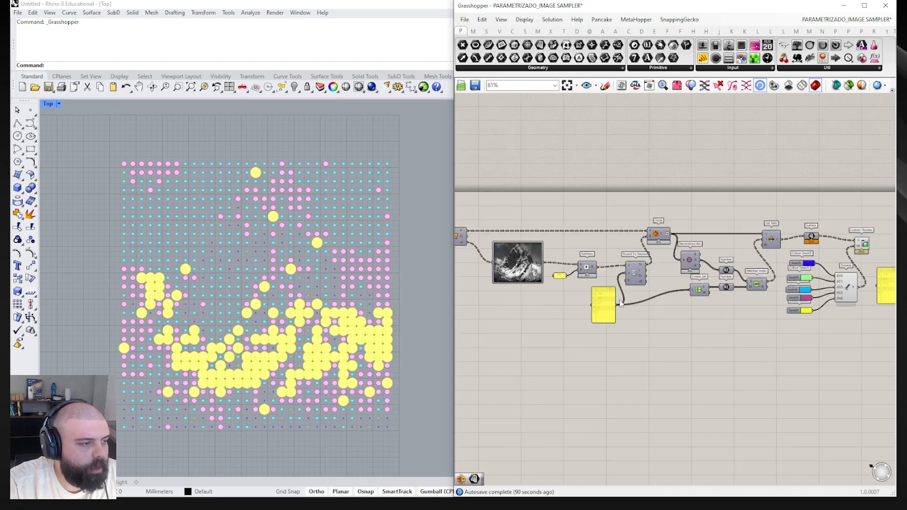
scroll(620, 299, "up", 5)
left_click_drag(654, 238, 656, 243)
left_click_drag(684, 337, 581, 217)
left_click_drag(698, 352, 603, 207)
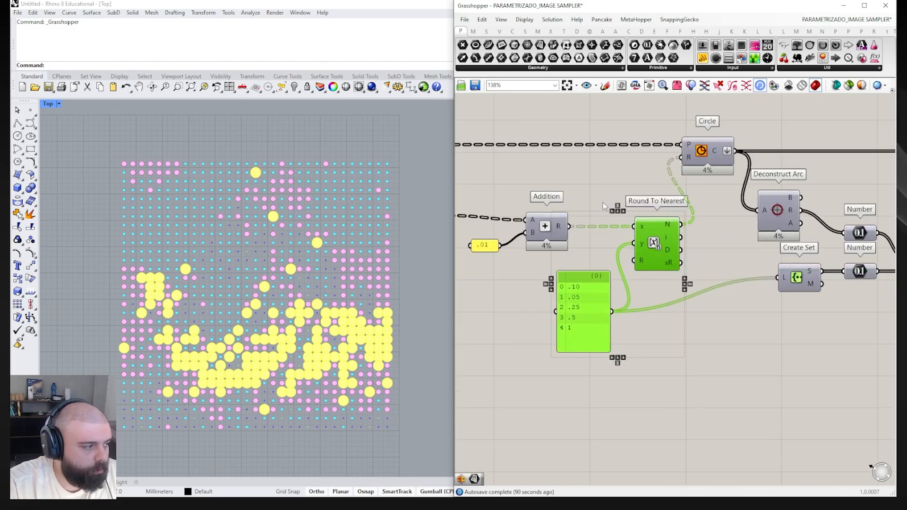
left_click(658, 302)
left_click_drag(667, 317, 601, 200)
left_click(601, 200)
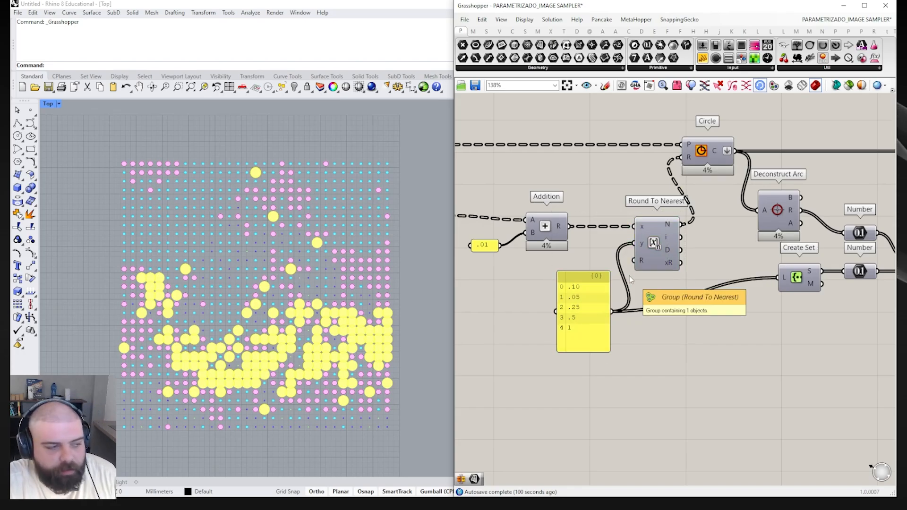
left_click(596, 288)
left_click(672, 226)
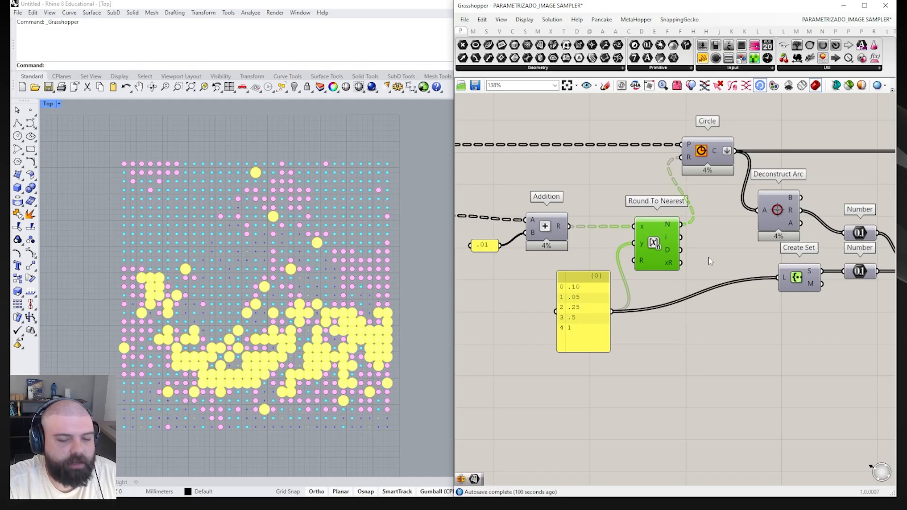